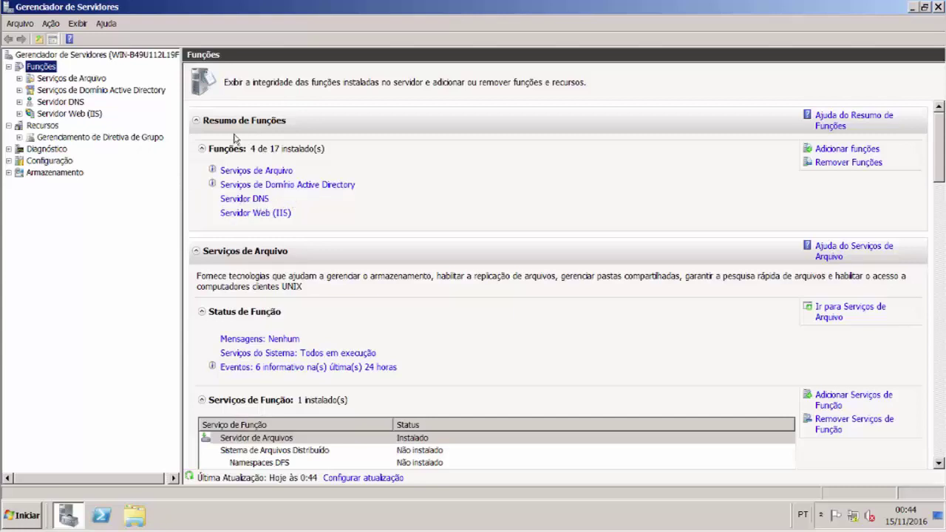
# Open the DNS Server role page and review its events, system services and recommended resources
pyautogui.click(249, 203)
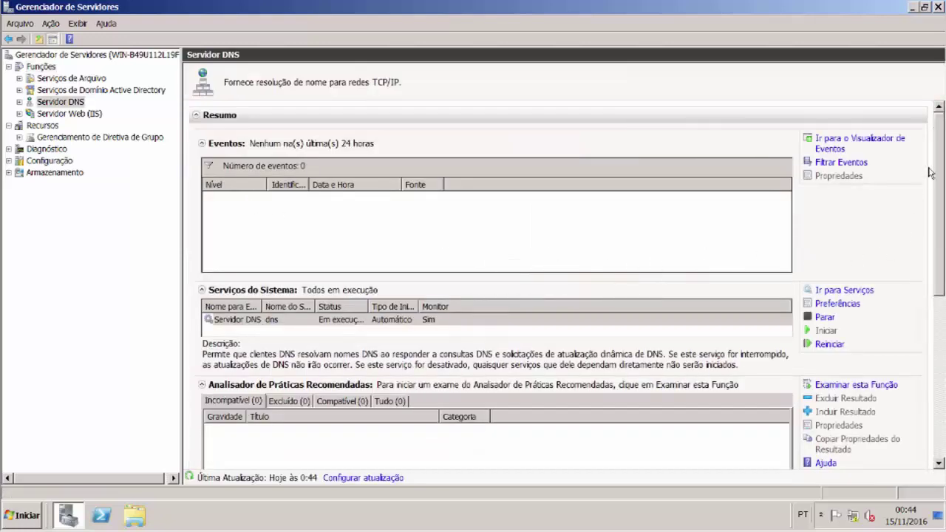
pyautogui.moveTo(941, 158); pyautogui.dragTo(936, 325)
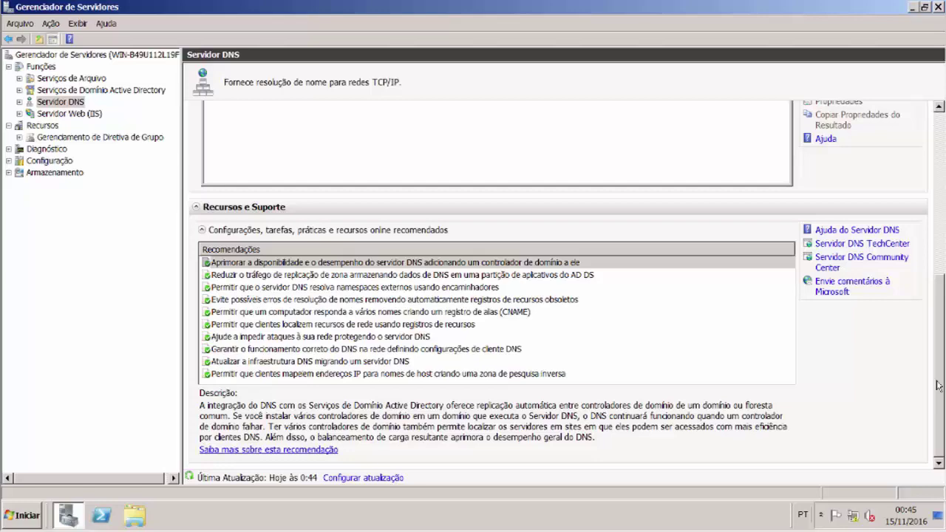
pyautogui.moveTo(937, 386); pyautogui.dragTo(936, 266)
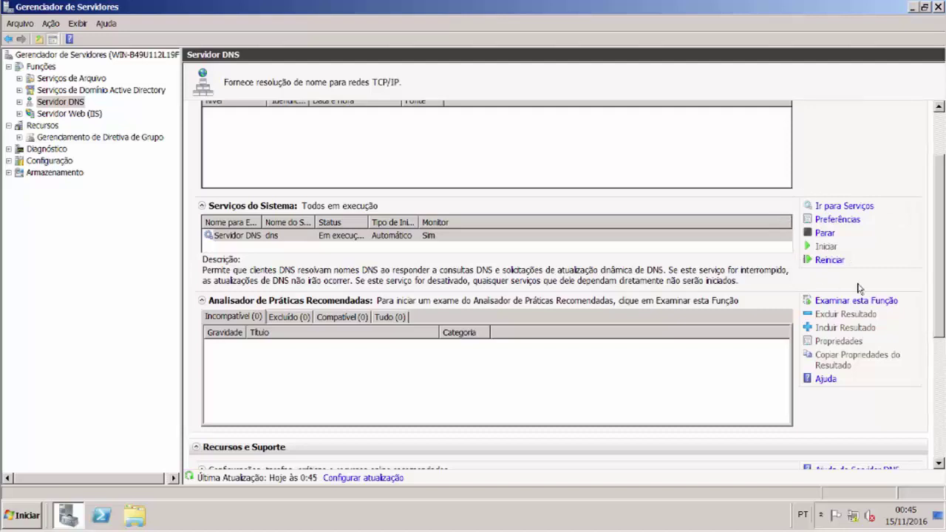
# Stop the DNS Server service, select the newly logged information event, and start the service again
pyautogui.click(825, 235)
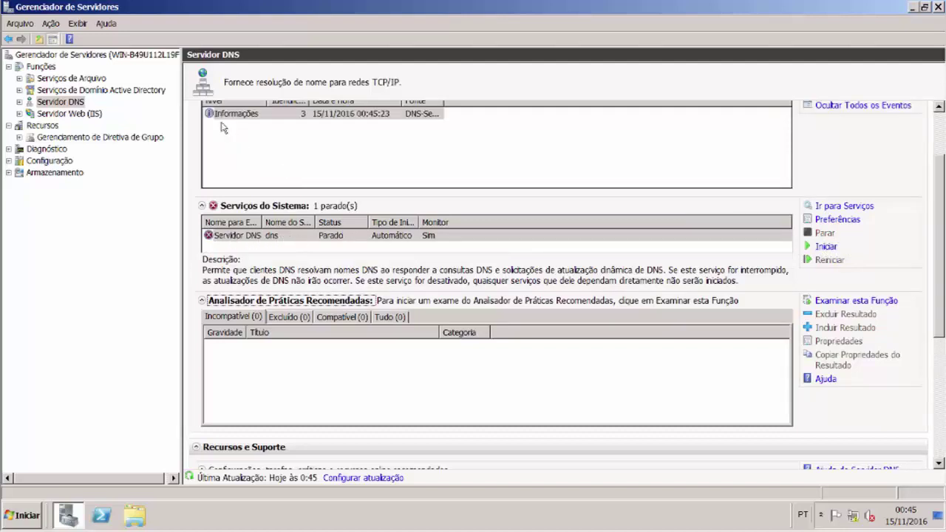
pyautogui.click(289, 116)
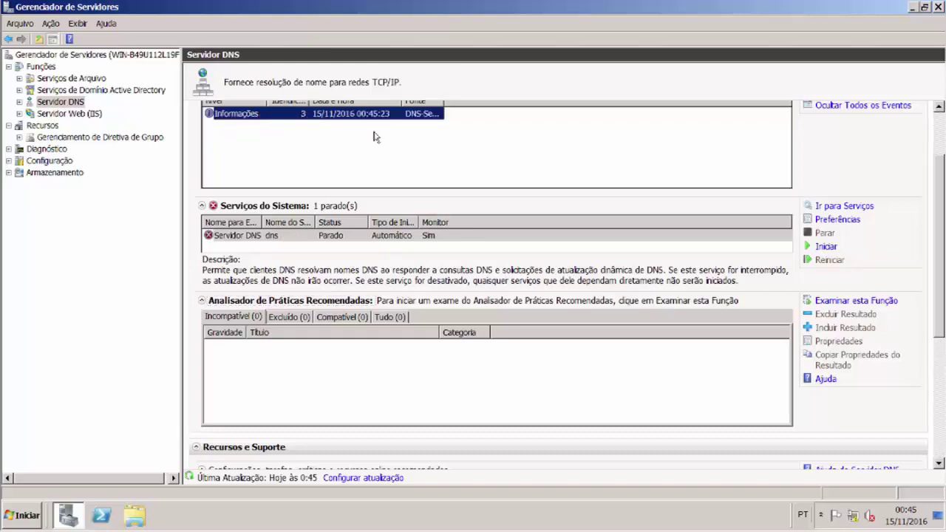
pyautogui.click(823, 248)
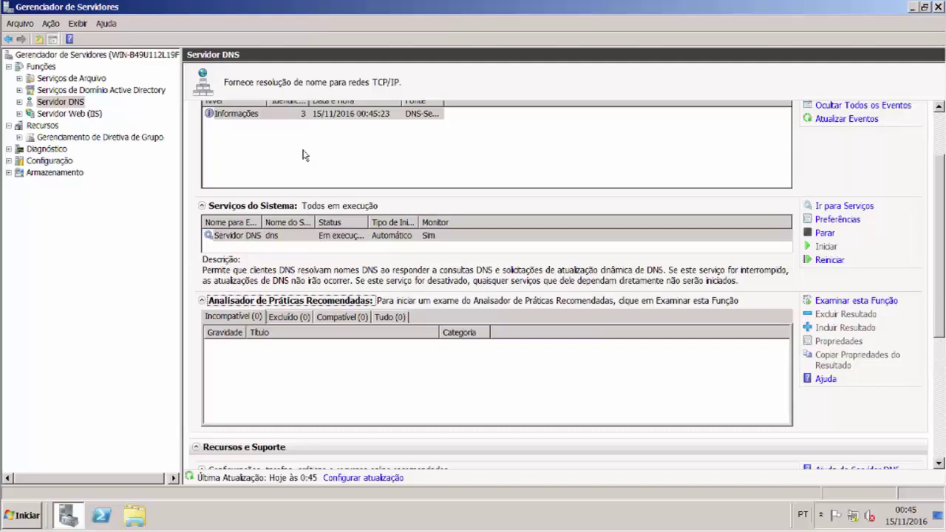
# Refresh the DNS Server events and fit the Fonte column to its contents
pyautogui.scroll(2, 303, 153)
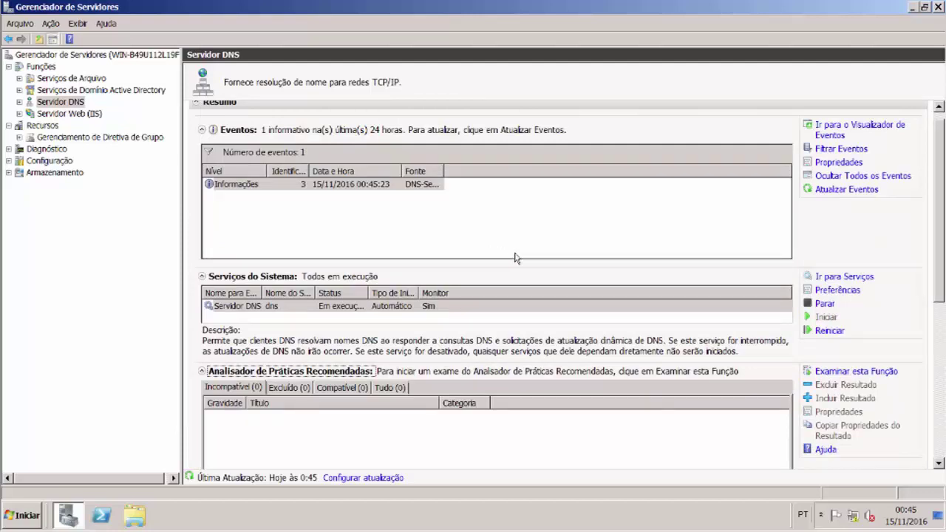
pyautogui.click(835, 191)
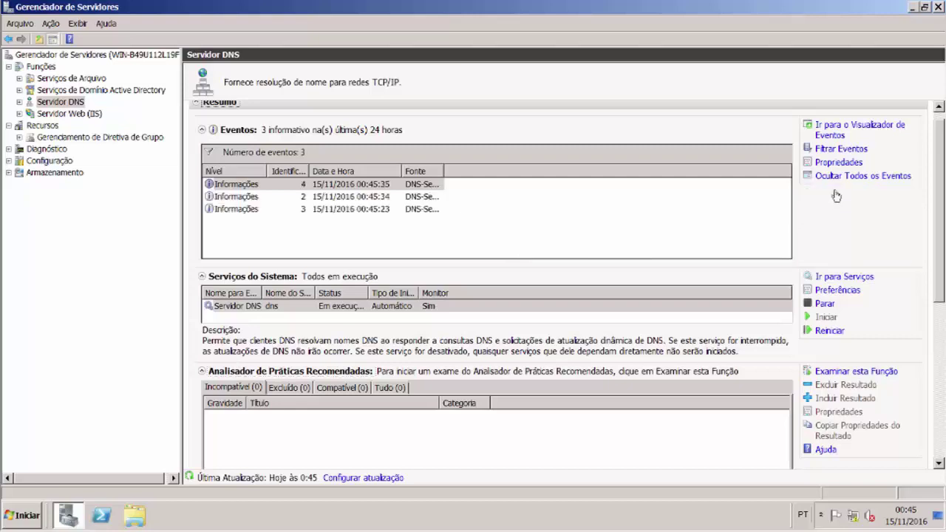
pyautogui.doubleClick(443, 171)
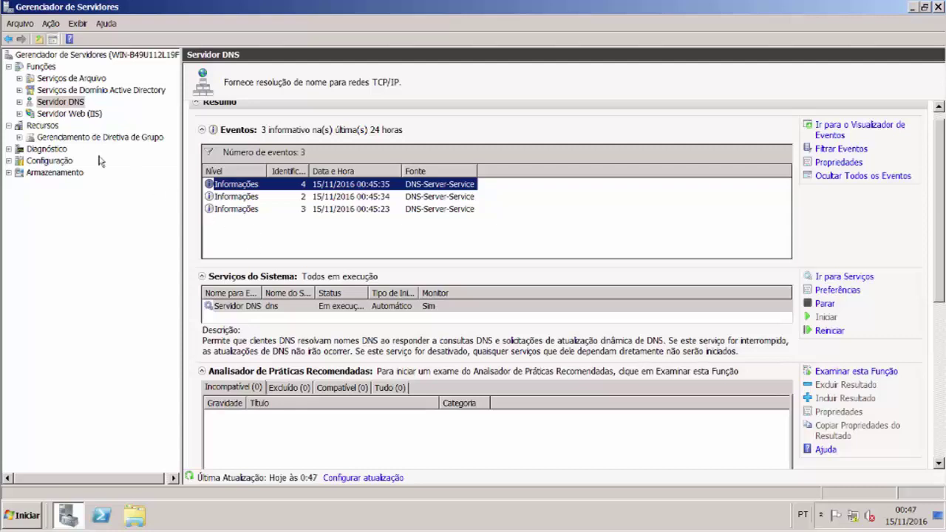
# Expand the DNS Server role down to server WIN-B49U112L19F and display its conditional forwarders
pyautogui.click(20, 102)
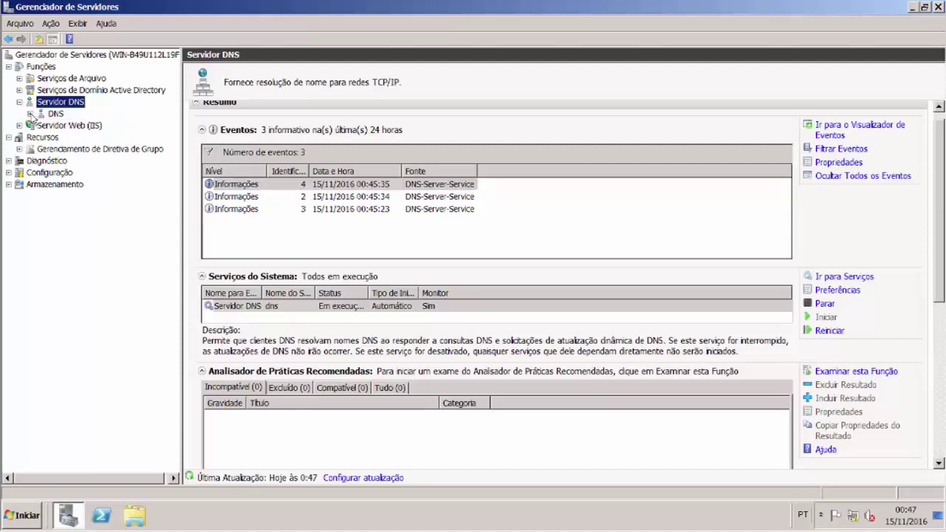
pyautogui.click(30, 115)
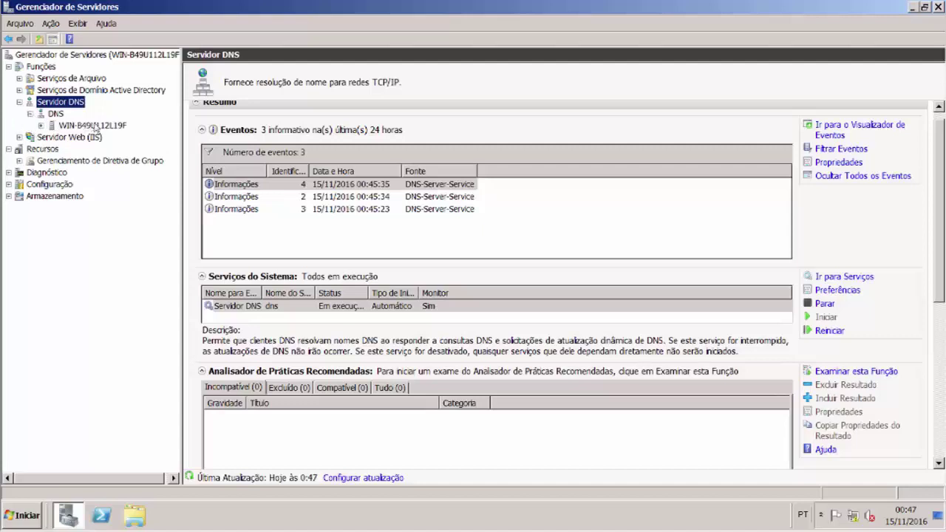
pyautogui.click(63, 126)
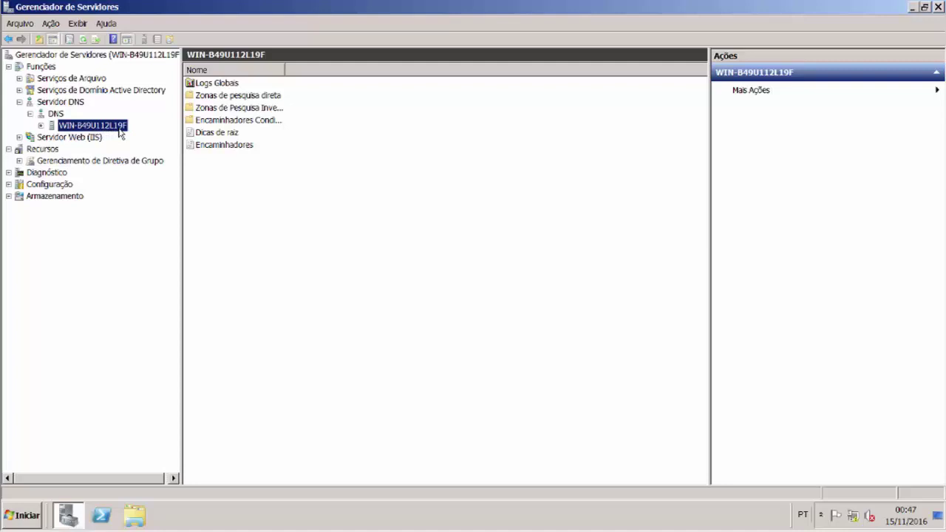
pyautogui.click(42, 126)
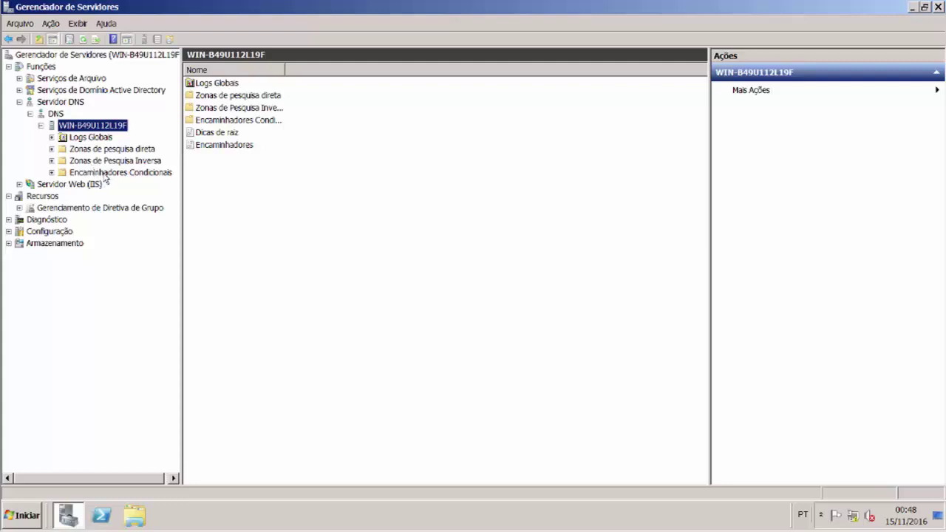
pyautogui.click(51, 173)
pyautogui.click(72, 175)
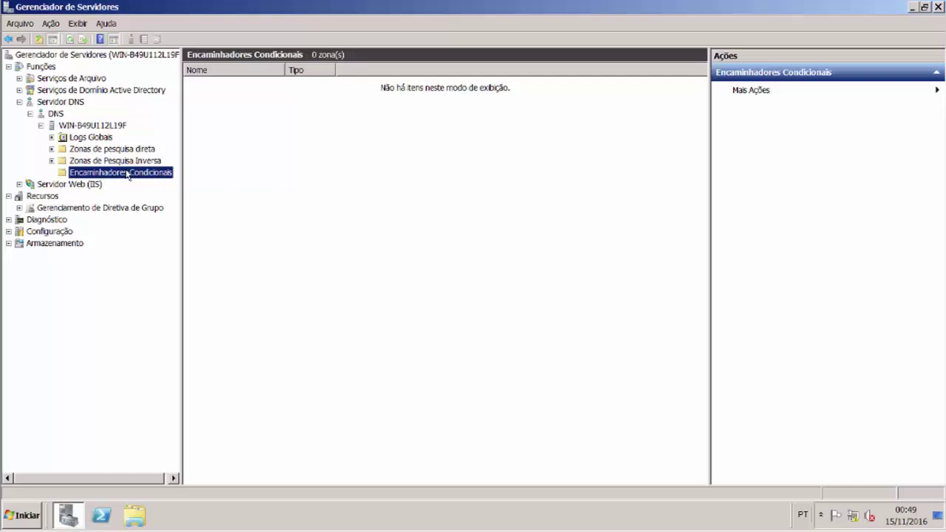
# In the forward lookup zone _msdcs.htbraz.local, open the _tcp records under dc, _sites, Default-First-Site-Name
pyautogui.click(52, 150)
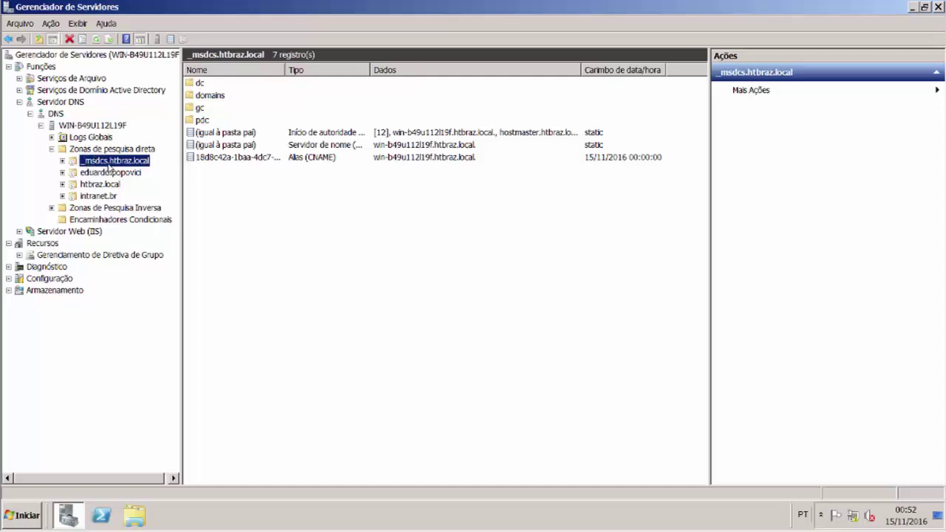
pyautogui.click(62, 161)
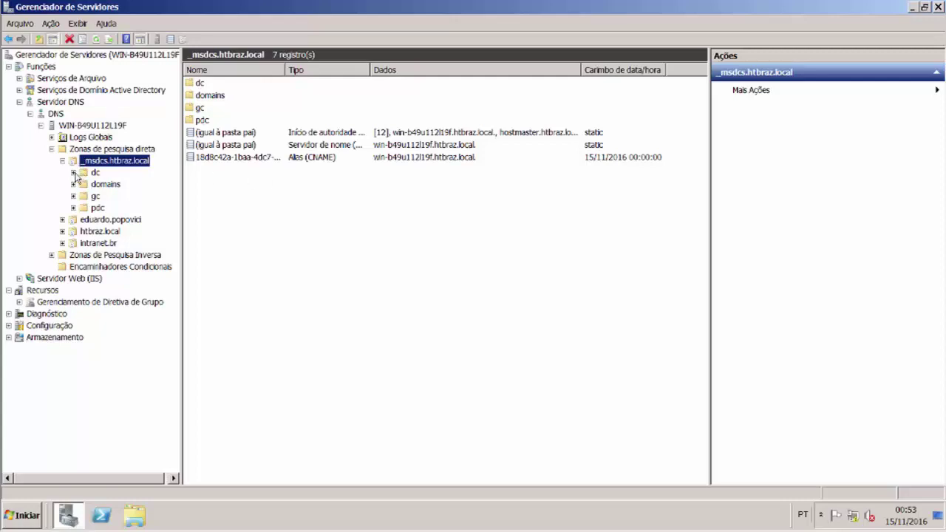
pyautogui.click(74, 173)
pyautogui.click(95, 172)
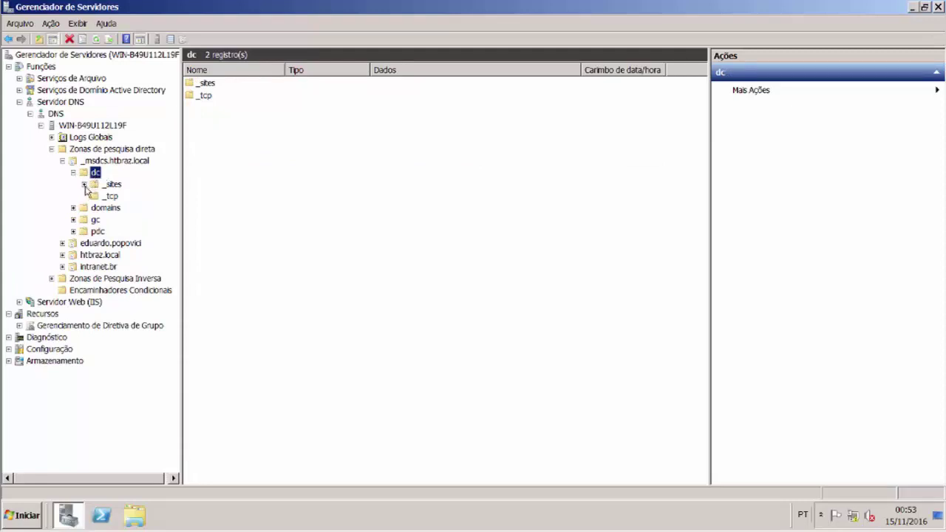
pyautogui.click(84, 185)
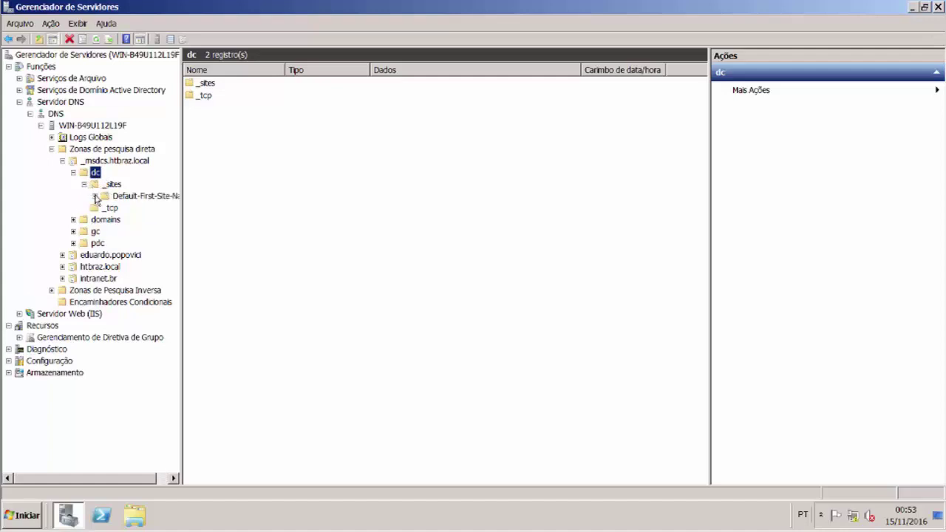
pyautogui.doubleClick(122, 196)
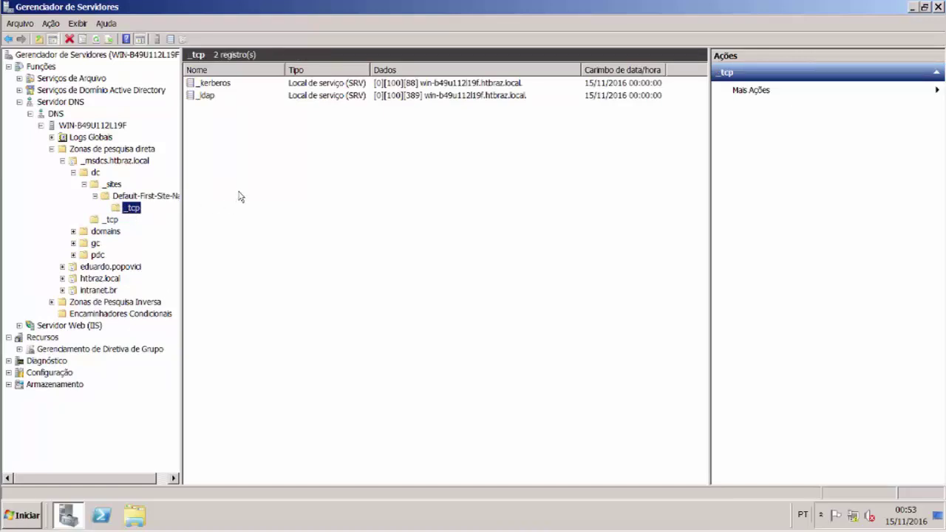
# Widen the console tree, adjust the Nome column width, and examine the _kerberos and _ldap service records
pyautogui.moveTo(180, 206); pyautogui.dragTo(209, 206)
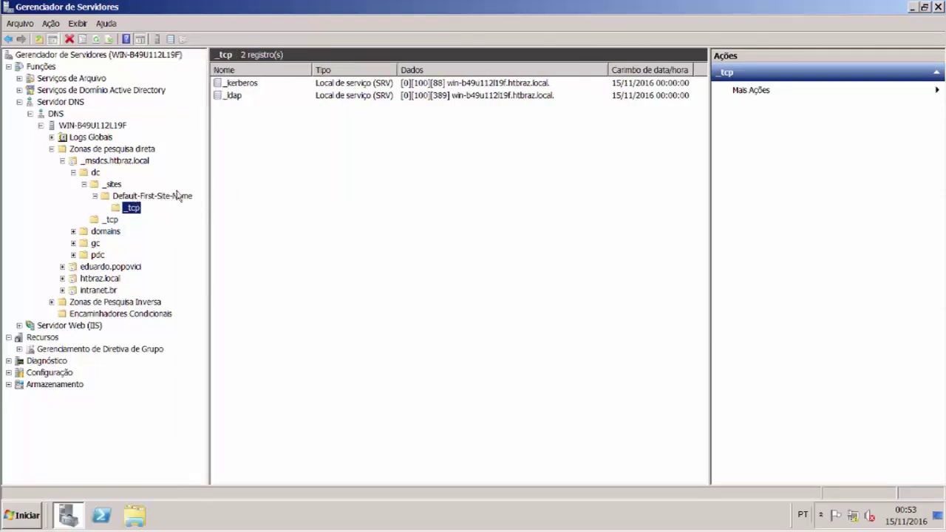
pyautogui.doubleClick(313, 69)
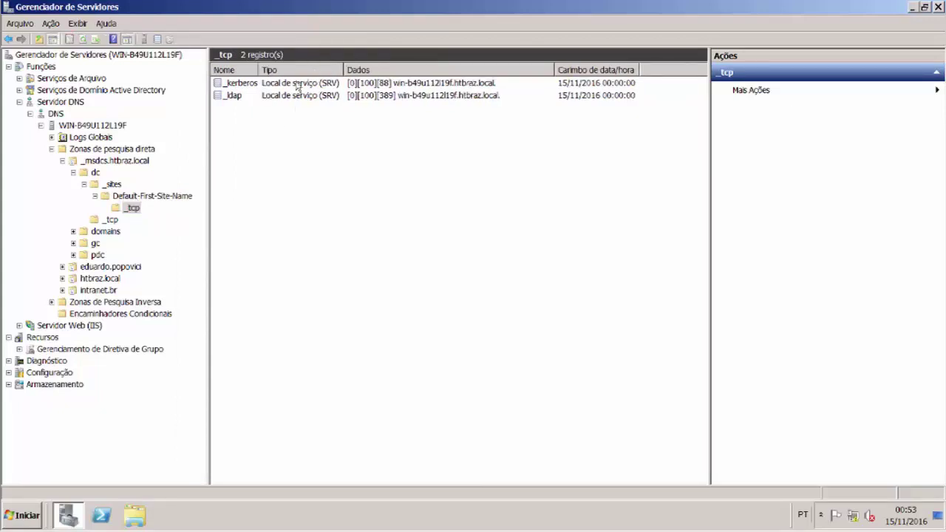
pyautogui.click(251, 86)
pyautogui.click(251, 98)
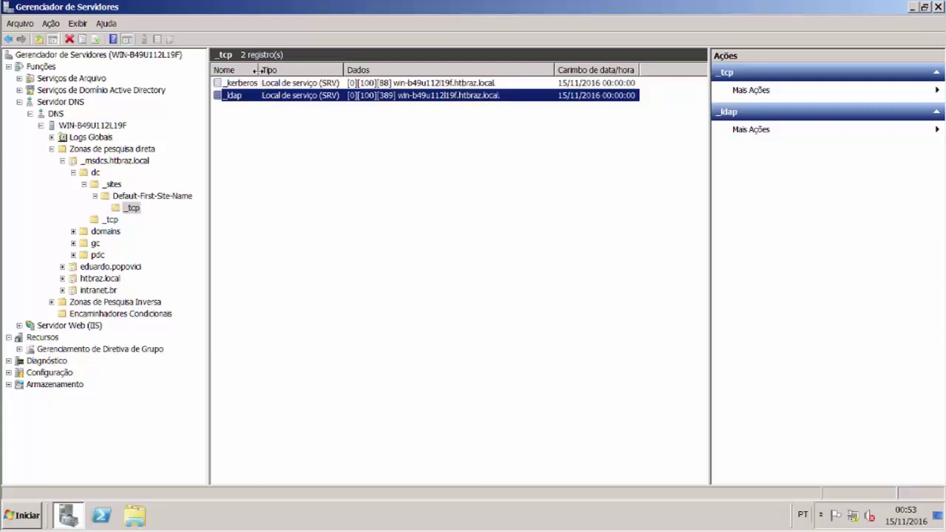
pyautogui.moveTo(259, 70); pyautogui.dragTo(266, 69)
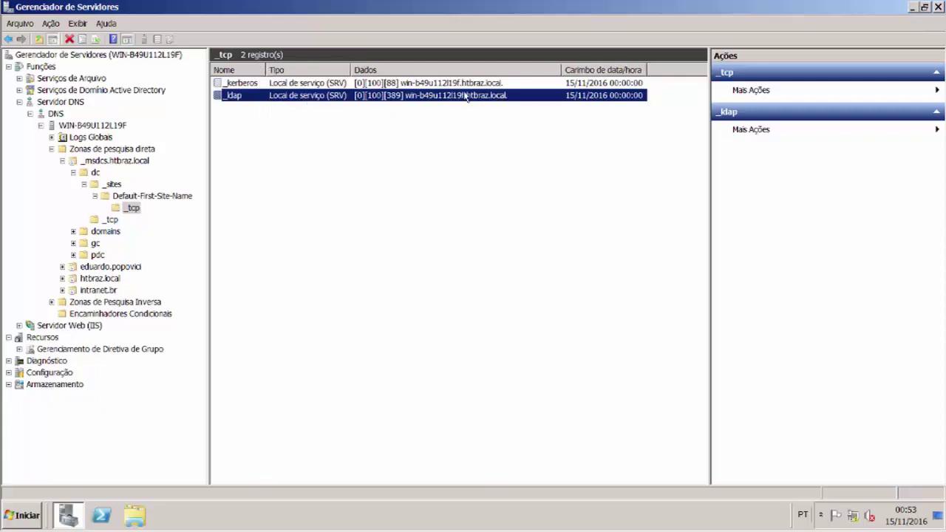
pyautogui.click(393, 86)
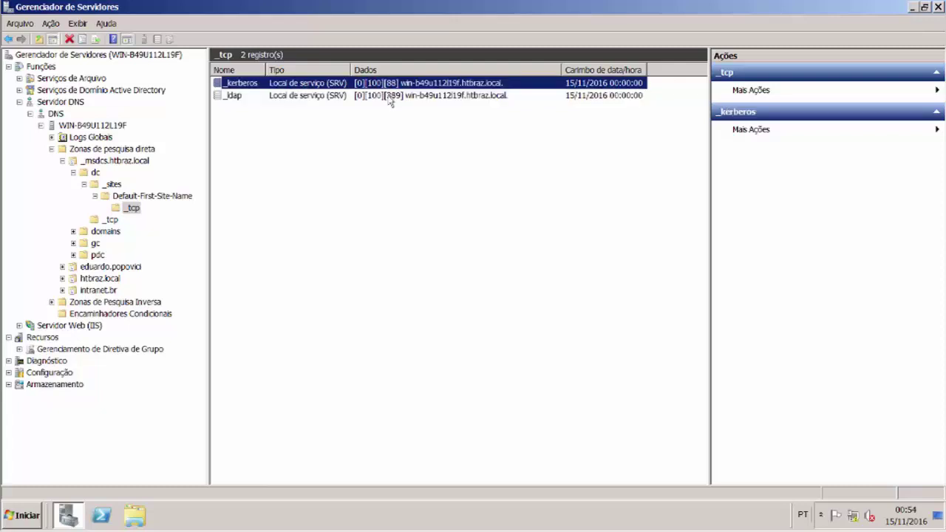
pyautogui.click(393, 100)
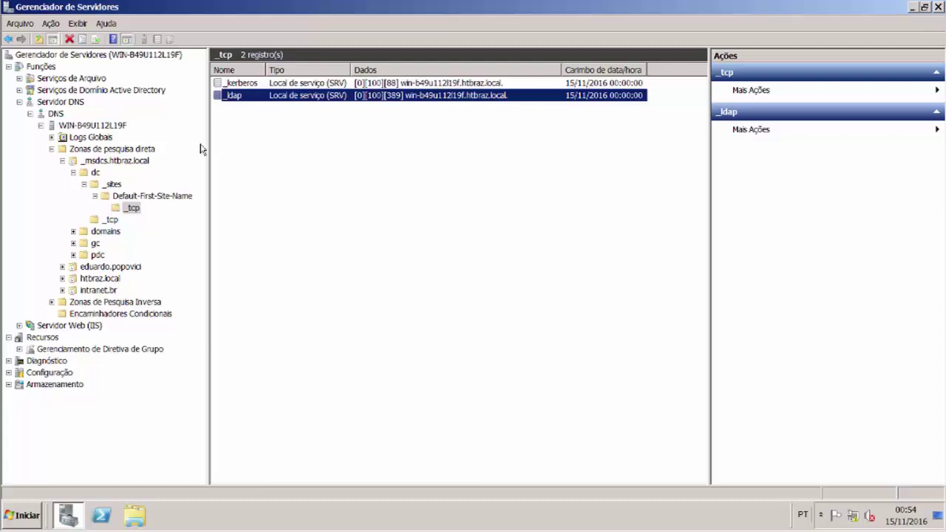
# Collapse the dc folder and view the _tcp records inside the domains folder's GUID subfolder
pyautogui.click(95, 196)
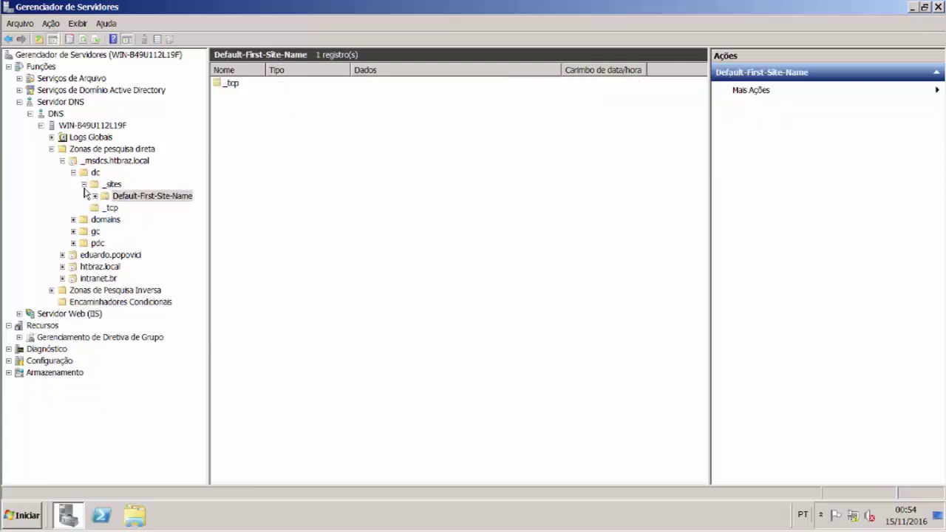
pyautogui.click(83, 184)
pyautogui.click(73, 172)
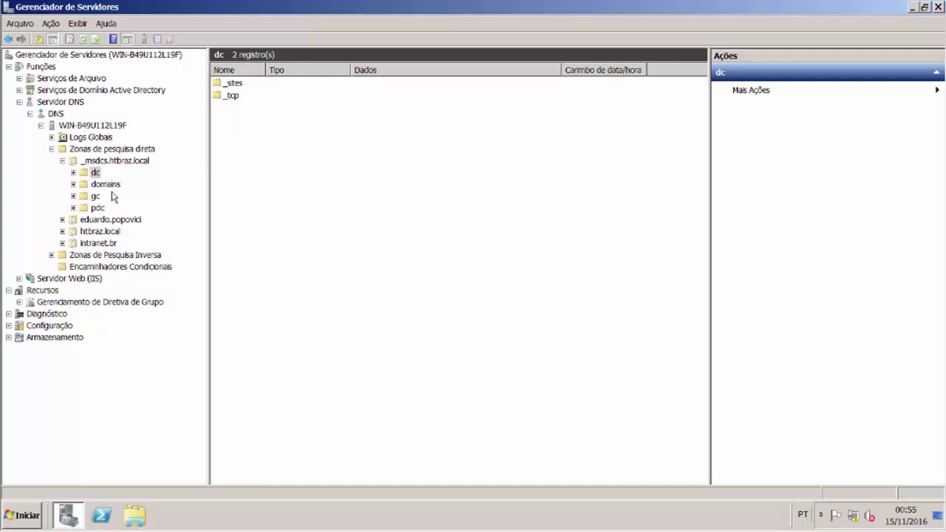
pyautogui.click(103, 186)
pyautogui.click(74, 184)
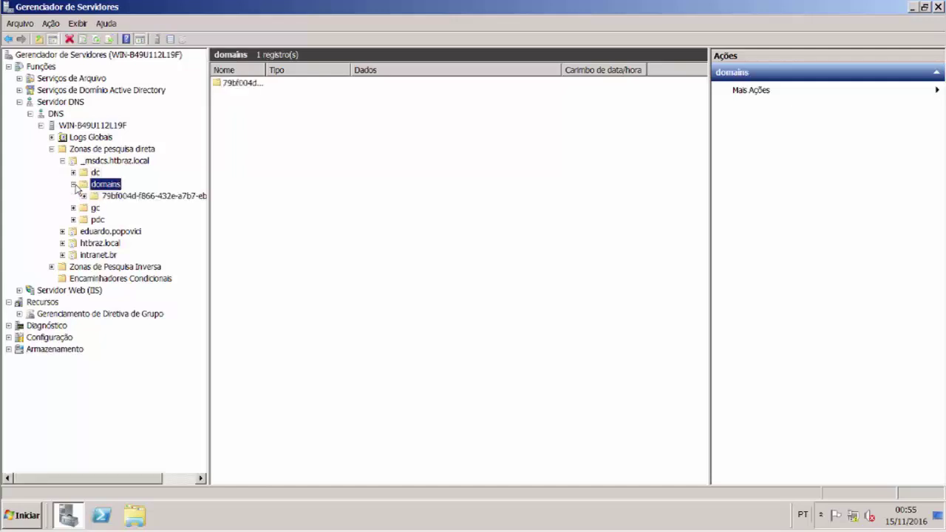
pyautogui.click(93, 197)
pyautogui.doubleClick(92, 196)
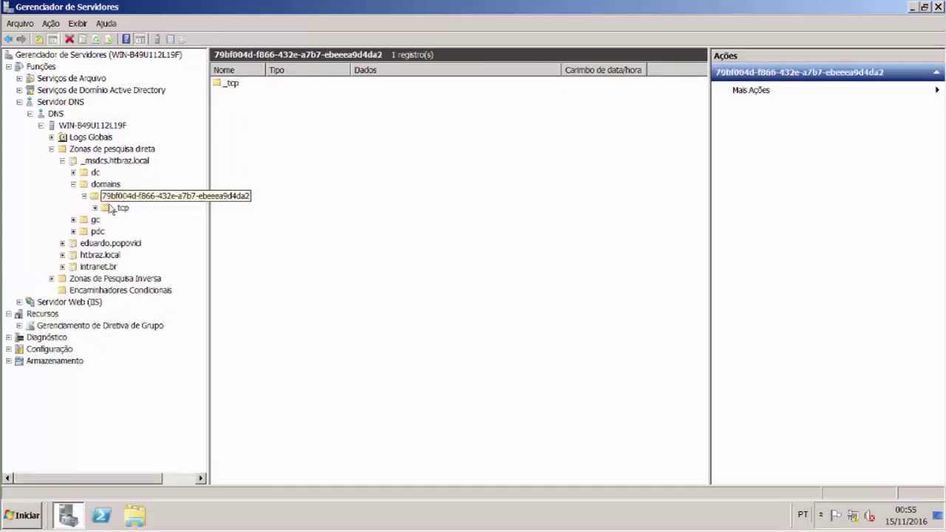
pyautogui.click(99, 209)
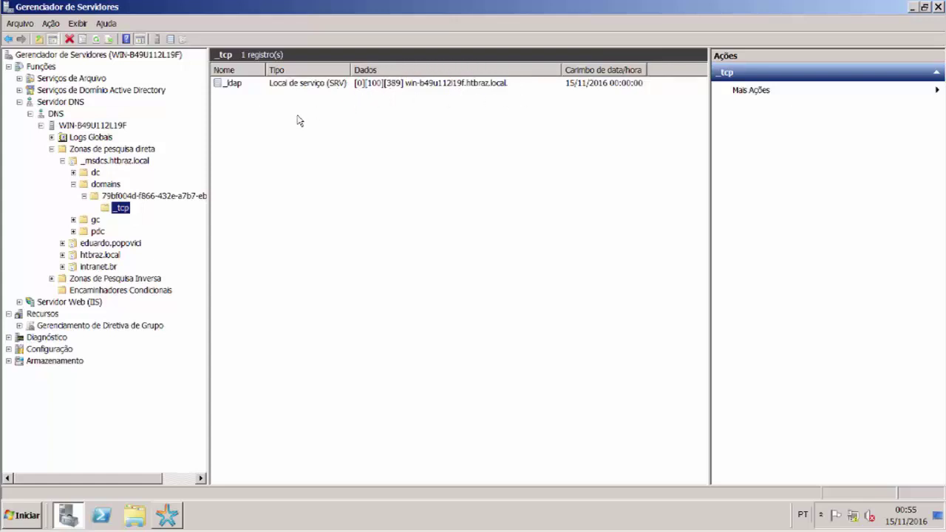
# Collapse the domains folder and view the _tcp records directly under the gc folder of _msdcs.htbraz.local
pyautogui.click(84, 196)
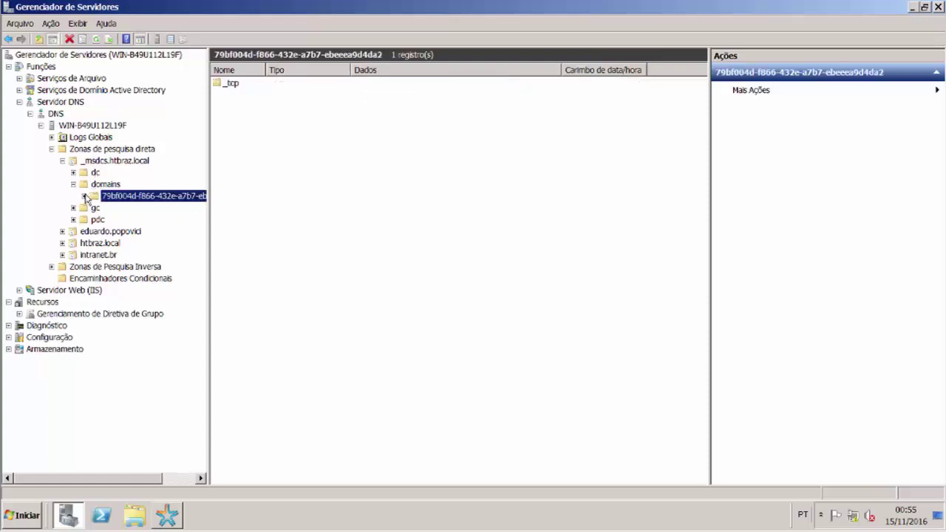
pyautogui.click(74, 184)
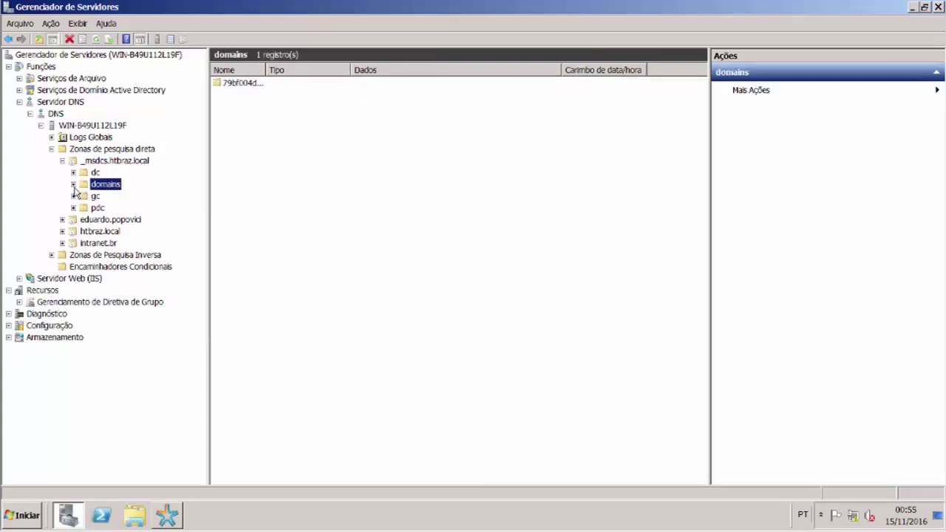
pyautogui.click(74, 196)
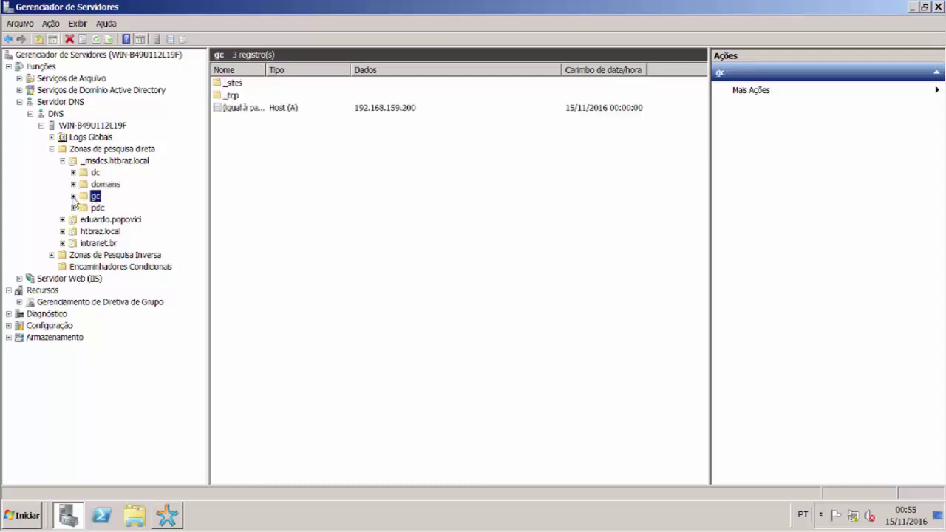
pyautogui.click(85, 219)
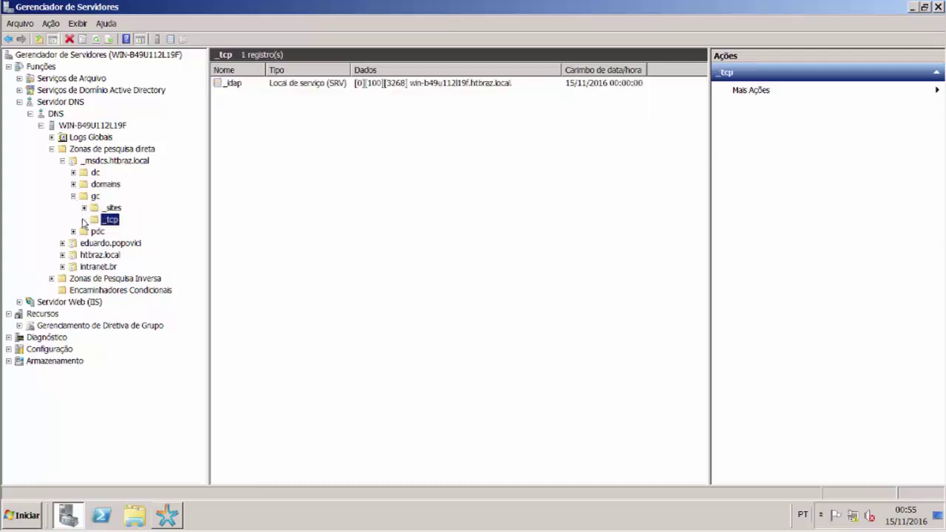
# Open the _tcp records under gc, _sites, Default-First-Site-Name and examine the _ldap service record
pyautogui.click(85, 207)
pyautogui.click(120, 220)
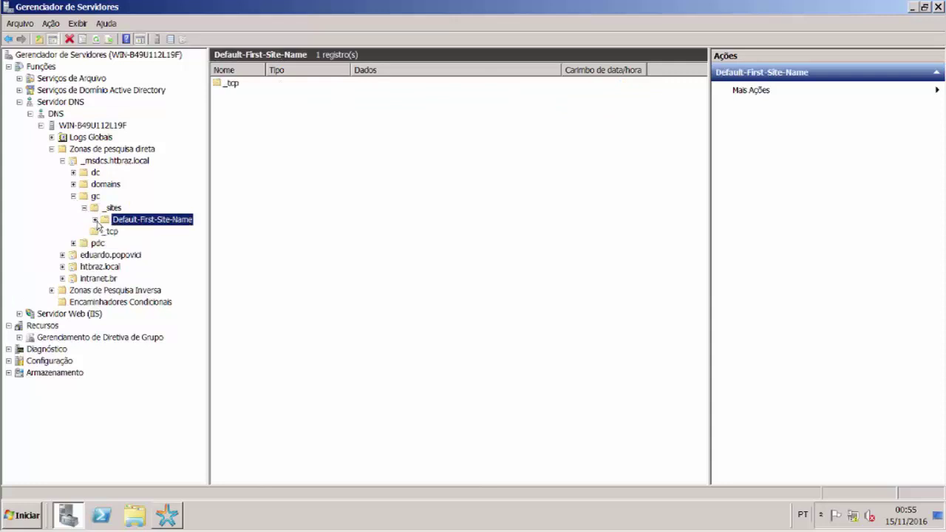
pyautogui.click(96, 220)
pyautogui.click(124, 232)
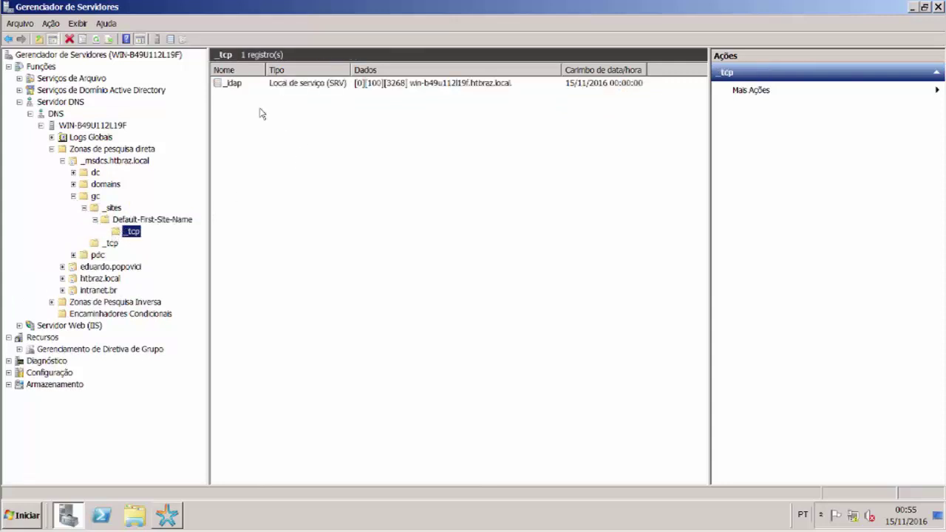
pyautogui.click(231, 84)
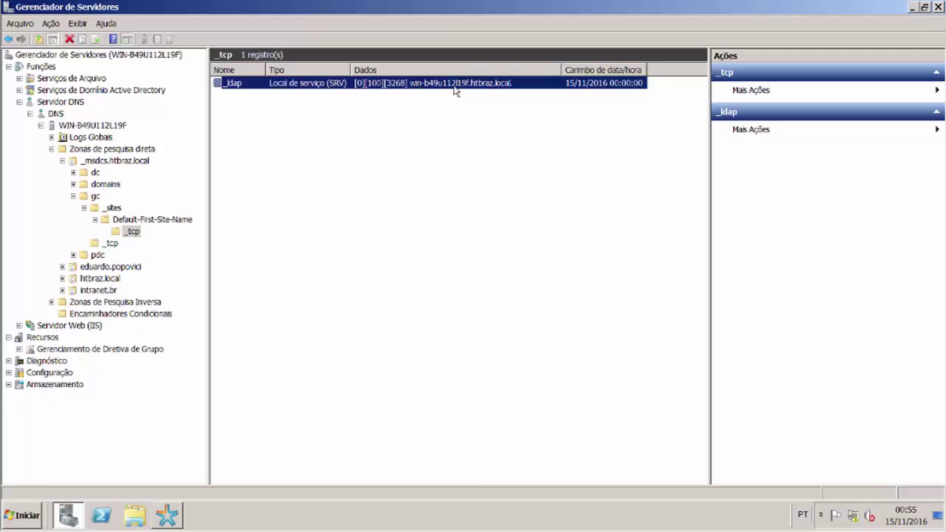
# Bring up the other new record types for this _tcp folder and read the description of Local de serviço (SRV), including its RFC reference
pyautogui.click(139, 233)
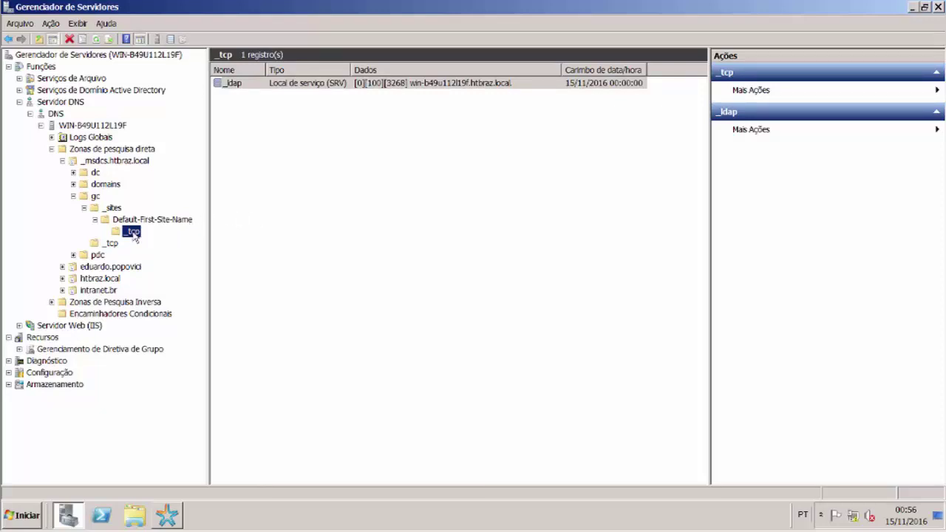
pyautogui.rightClick(134, 235)
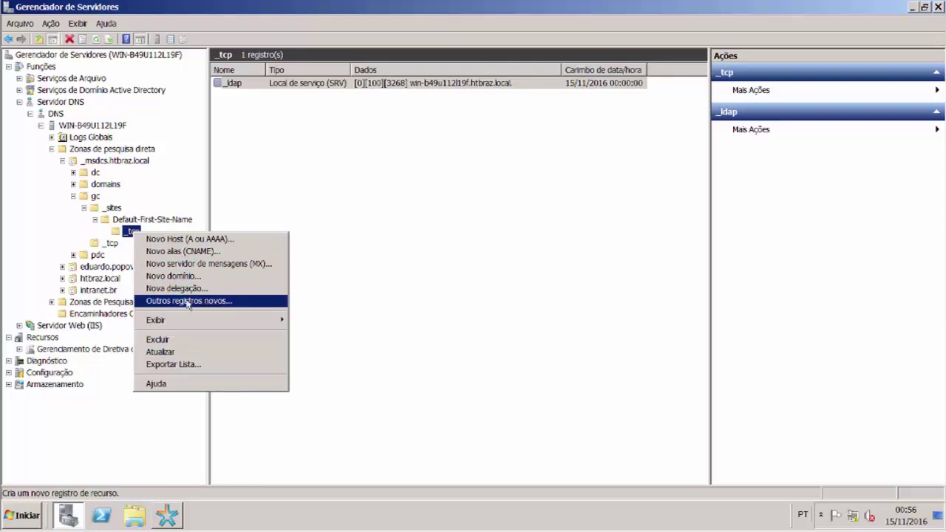
pyautogui.click(227, 306)
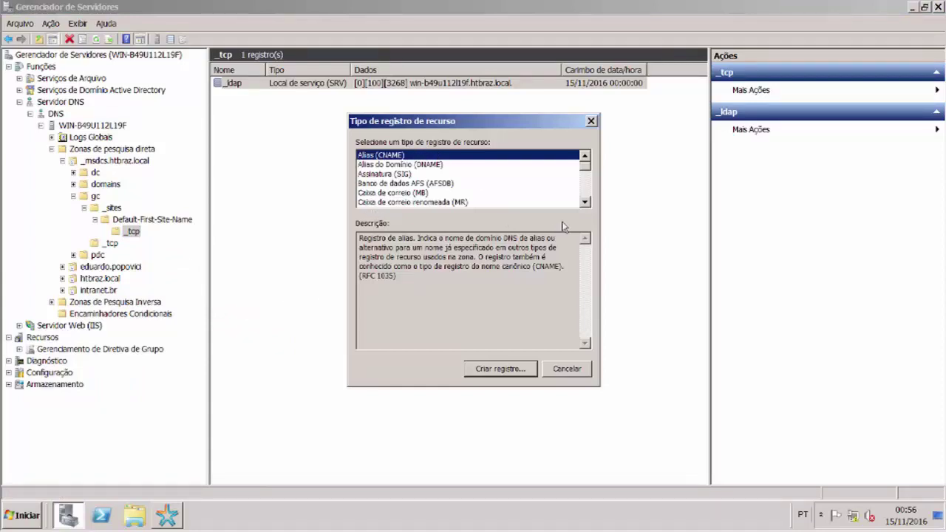
pyautogui.click(584, 204)
pyautogui.click(584, 203)
pyautogui.click(585, 203)
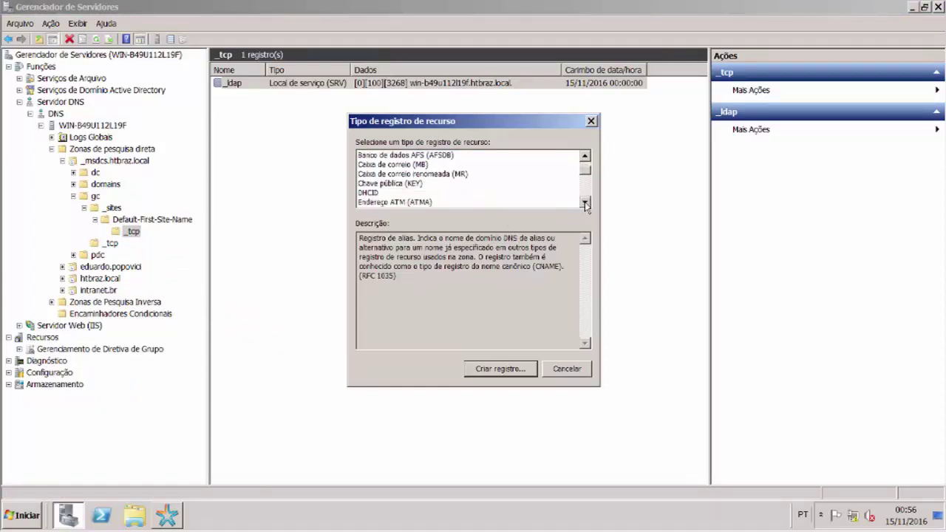
pyautogui.click(585, 203)
pyautogui.click(584, 203)
pyautogui.click(584, 203)
pyautogui.click(584, 203)
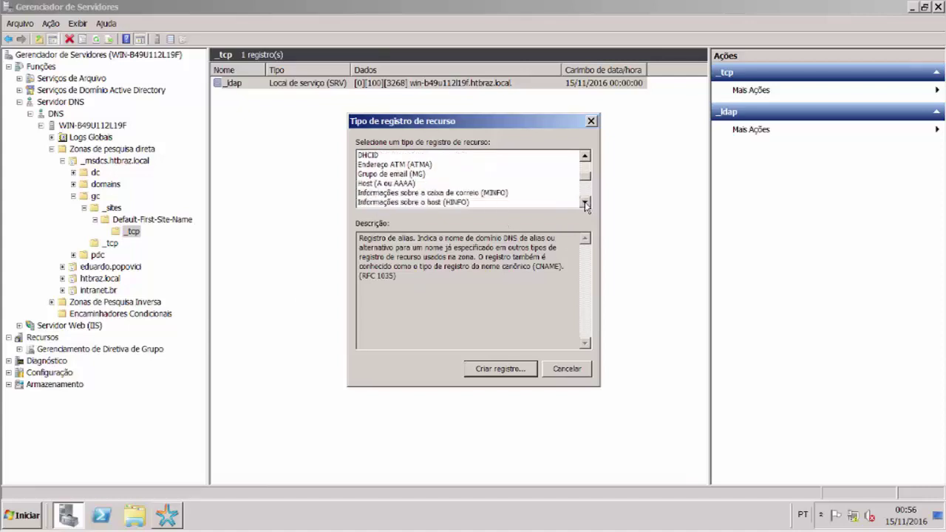
pyautogui.click(584, 204)
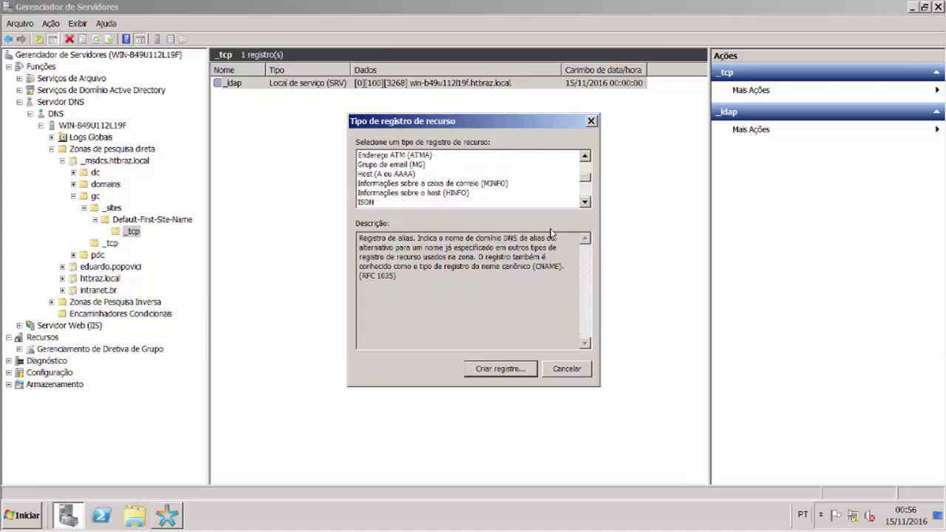
pyautogui.click(584, 203)
pyautogui.click(584, 203)
pyautogui.click(584, 203)
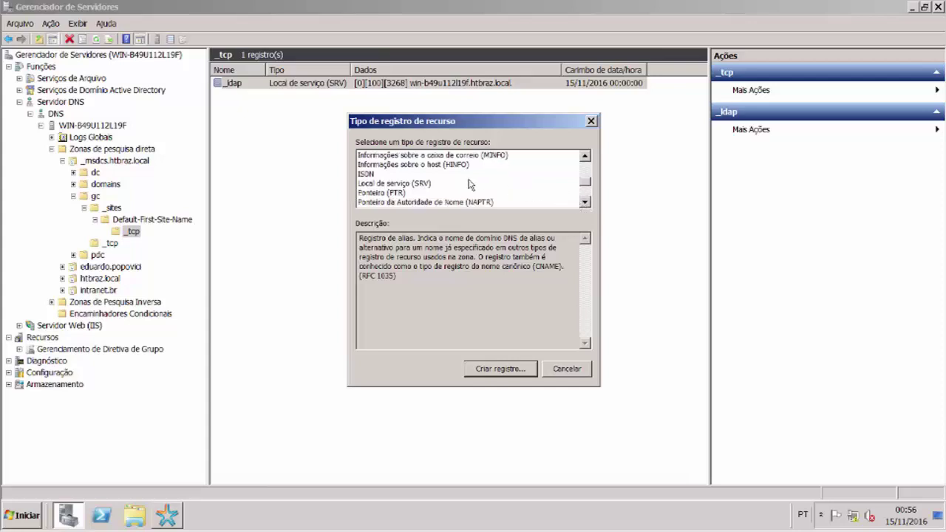
pyautogui.click(426, 186)
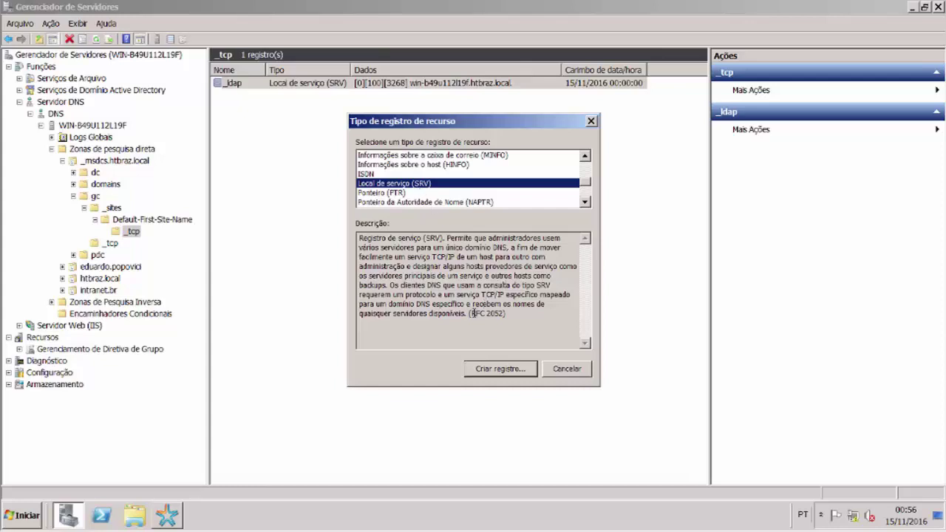
pyautogui.moveTo(470, 313); pyautogui.dragTo(502, 313)
pyautogui.click(522, 319)
# Draft an SRV record for service _ftp with priority 100 and weight 1, then cancel it without creating the record
pyautogui.click(517, 371)
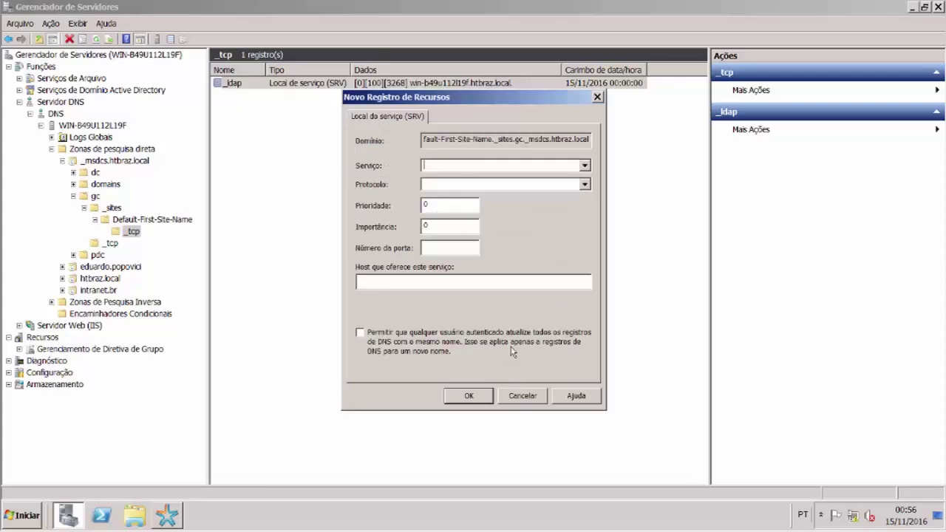
pyautogui.click(584, 167)
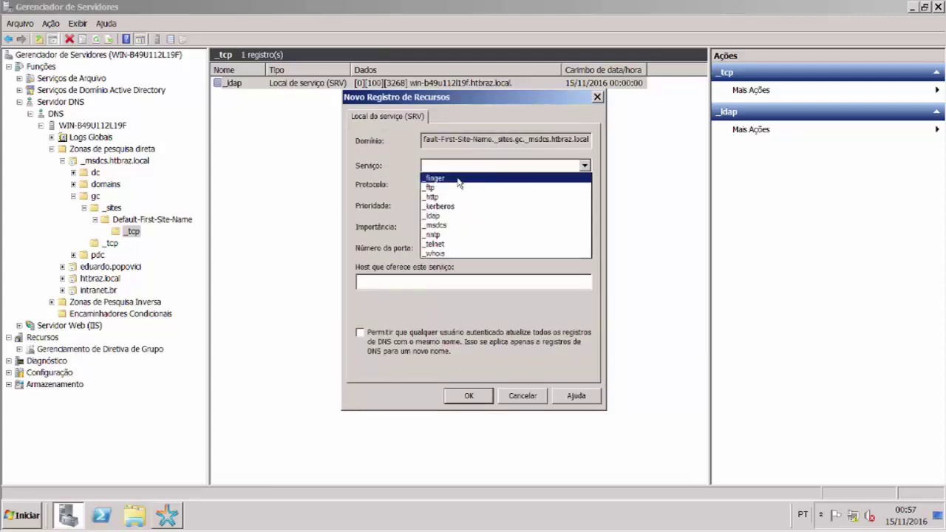
pyautogui.click(435, 188)
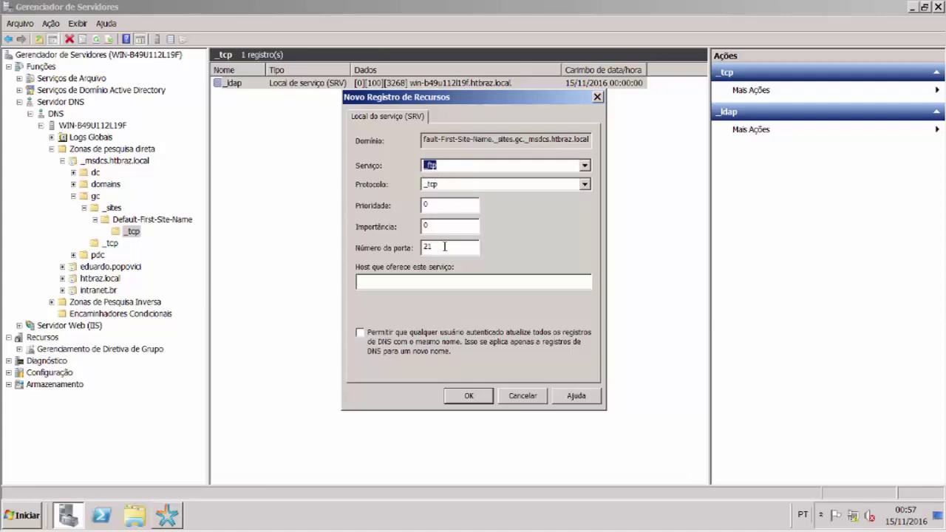
pyautogui.click(434, 206)
pyautogui.press('BackSpace')
pyautogui.write('100')
pyautogui.click(431, 226)
pyautogui.press('BackSpace')
pyautogui.write('1')
pyautogui.click(530, 396)
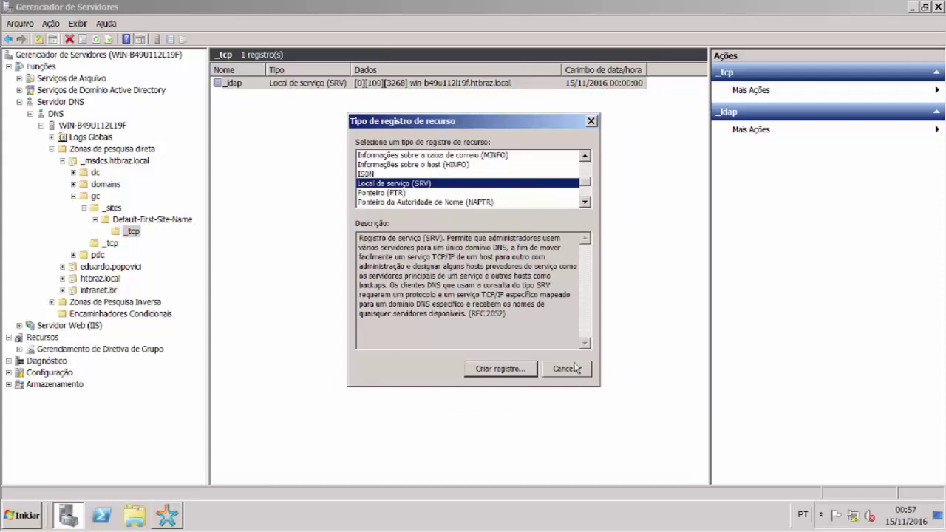
pyautogui.click(575, 368)
# Collapse the gc folder and the _msdcs.htbraz.local zone, and view the next two forward lookup zones, ending on htbraz.local
pyautogui.click(73, 196)
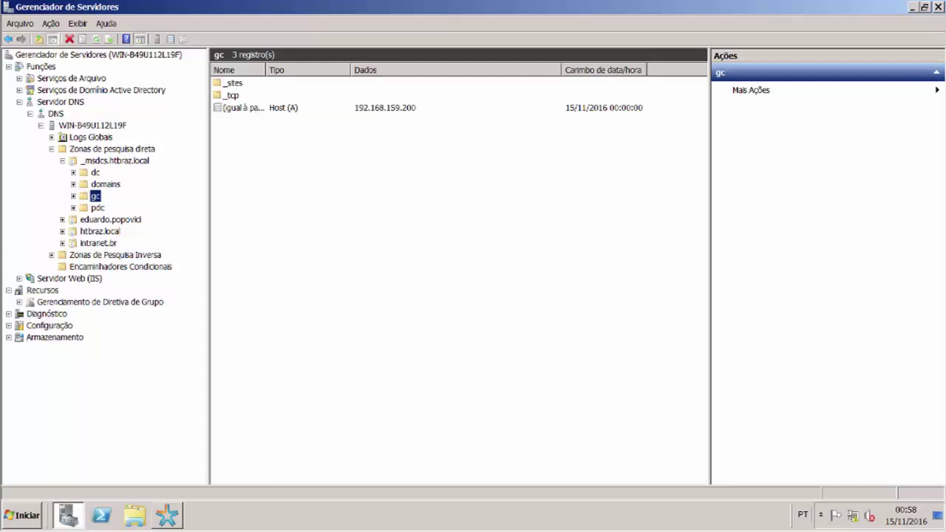
pyautogui.click(62, 161)
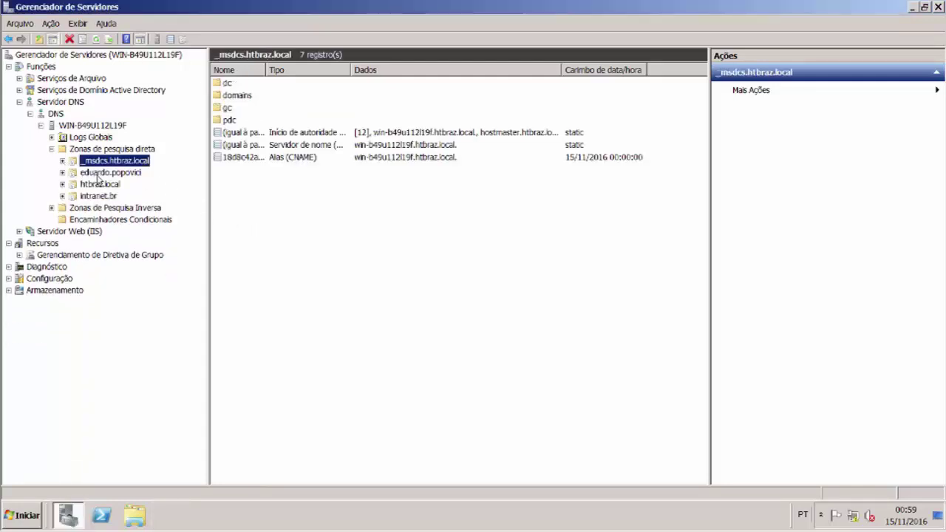
pyautogui.click(97, 175)
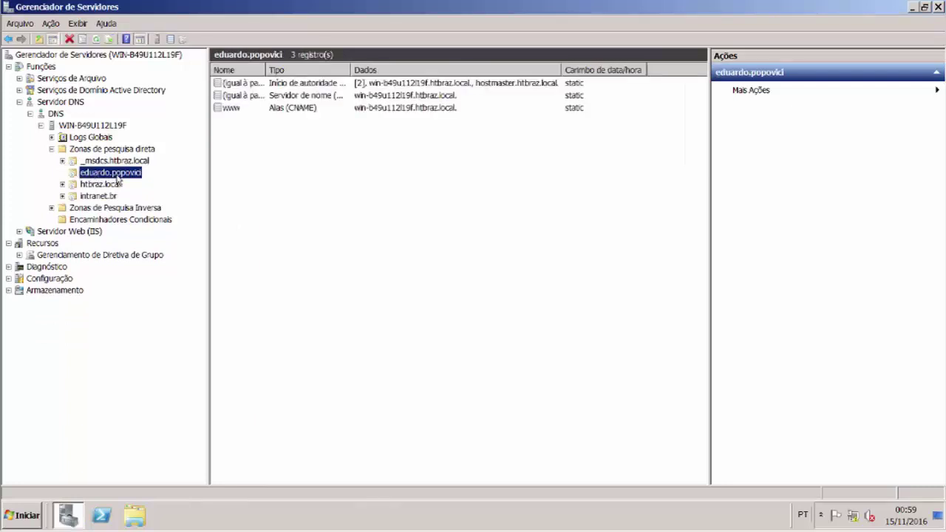
pyautogui.click(117, 184)
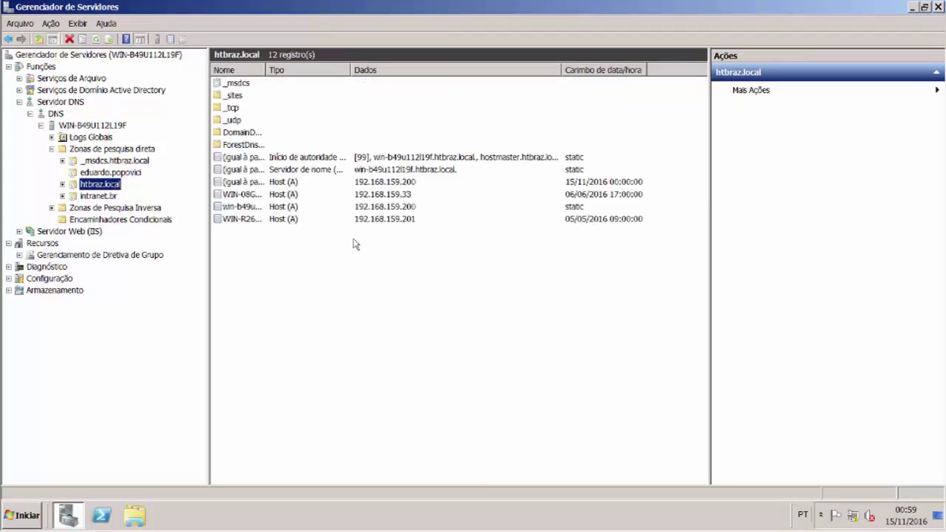
# Fit the Nome column to its contents and examine the three named host (A) records in htbraz.local
pyautogui.doubleClick(266, 70)
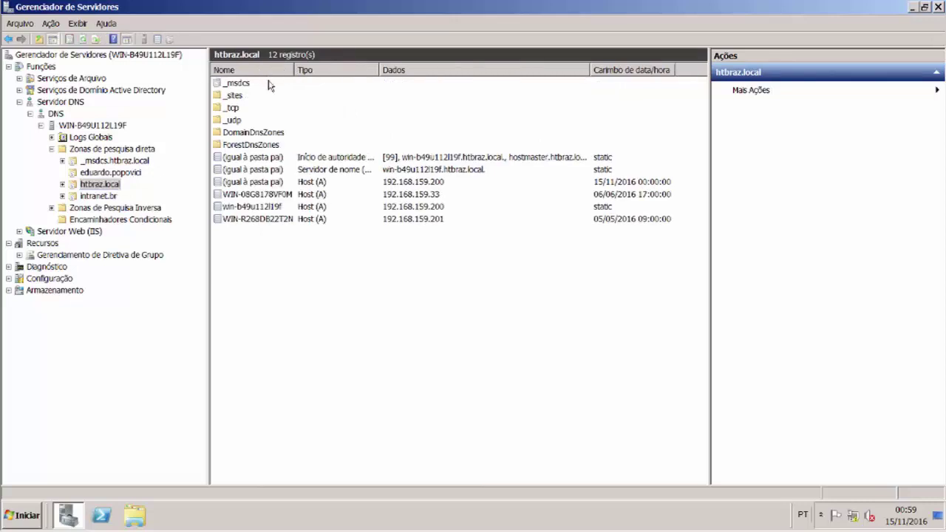
pyautogui.click(278, 220)
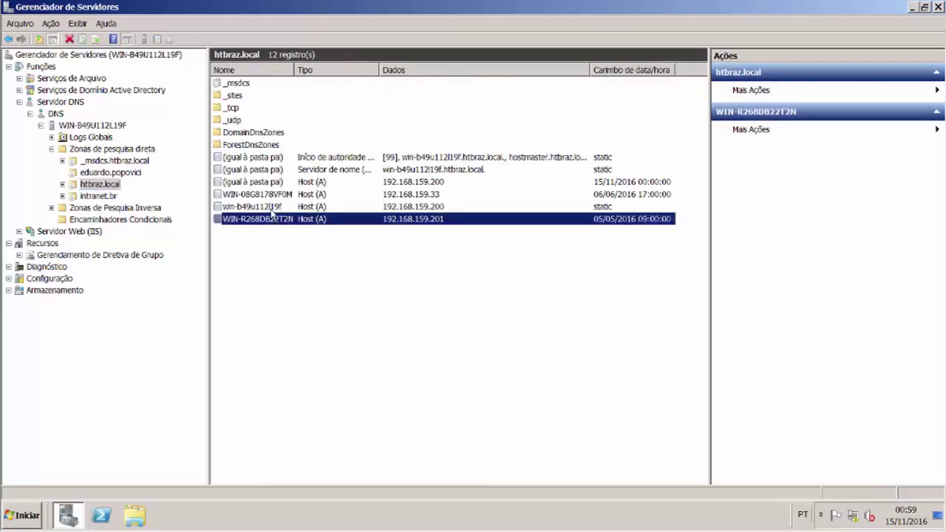
pyautogui.click(274, 207)
pyautogui.click(277, 194)
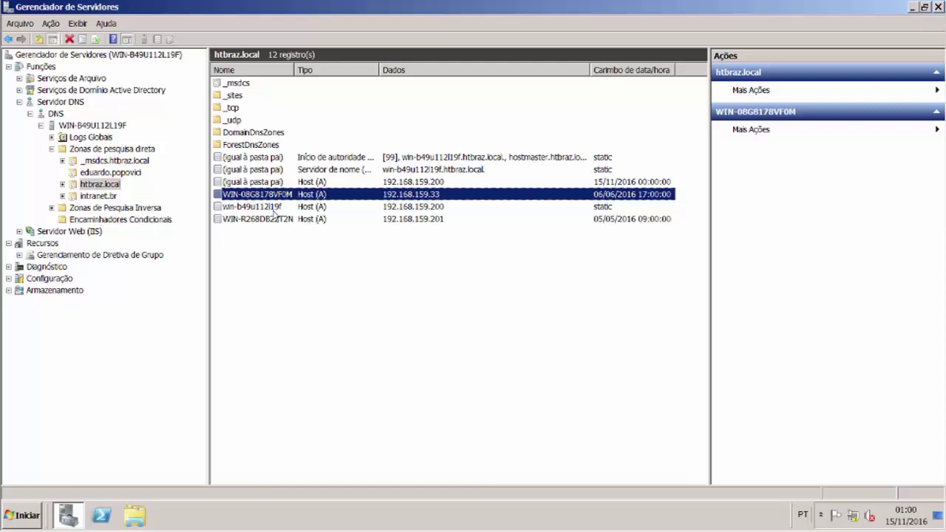
# Switch to a new Command Prompt and query the server's name with the hostname command
pyautogui.press('super+r')
pyautogui.write('cmd')
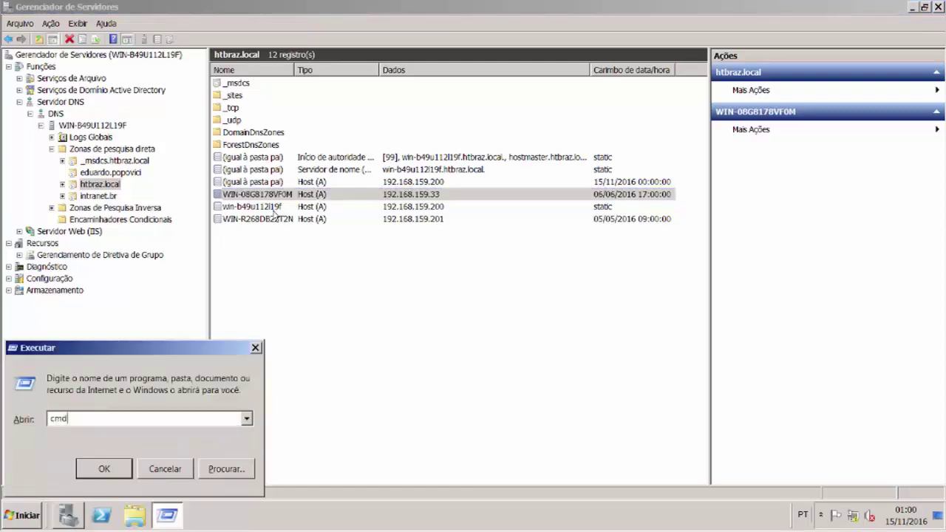
pyautogui.press('Return')
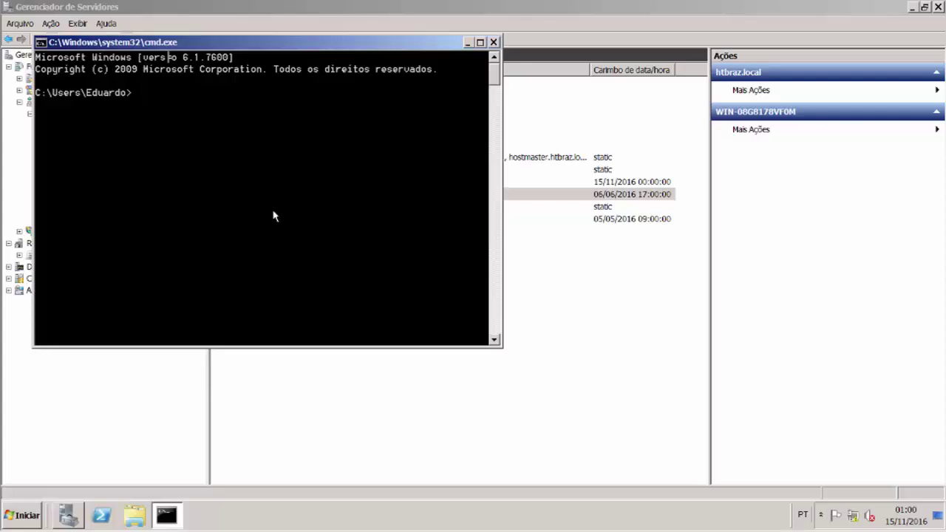
pyautogui.write('hostname')
pyautogui.press('Return')
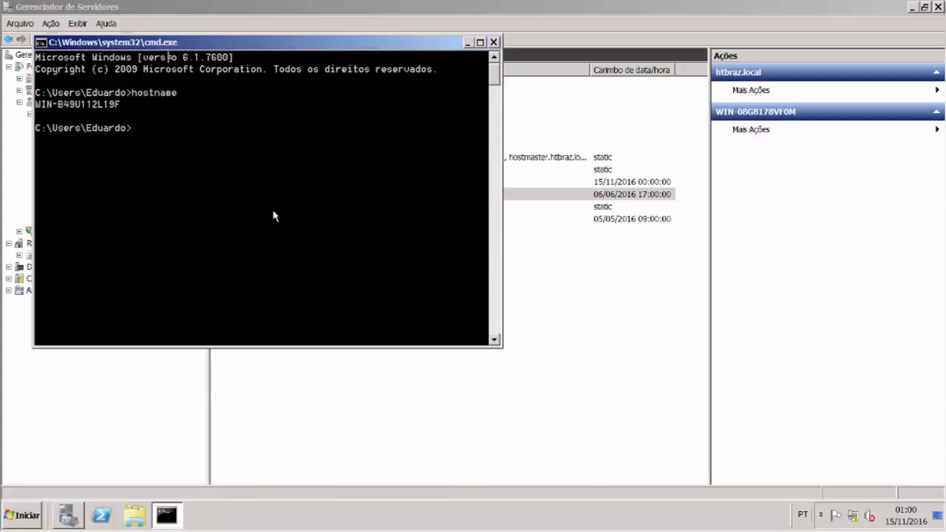
# Copy the host name WIN-B49U112L19F from the command output
pyautogui.rightClick(60, 105)
pyautogui.click(67, 114)
pyautogui.moveTo(37, 105); pyautogui.dragTo(117, 110)
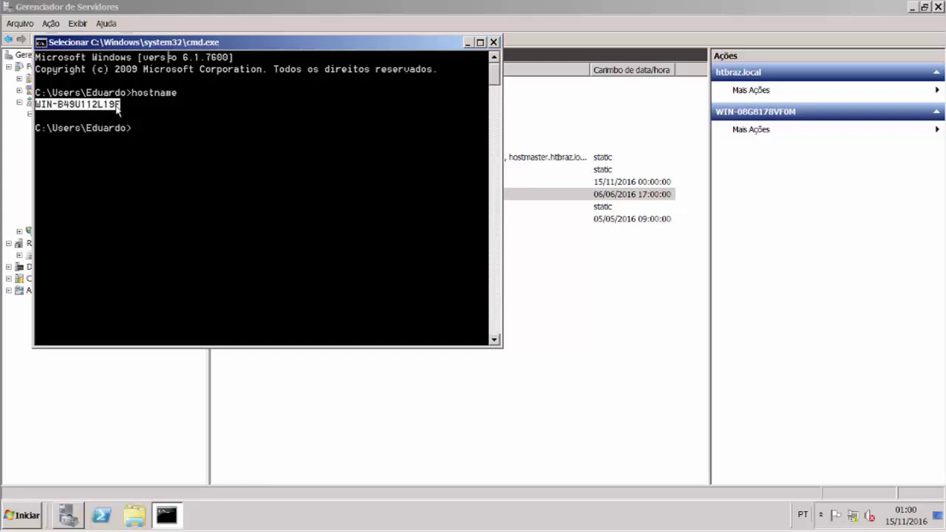
pyautogui.rightClick(116, 110)
# Ping the server by its fully qualified name, WIN-B49U112L19F.htbraz.local, reusing the copied host name
pyautogui.write('p')
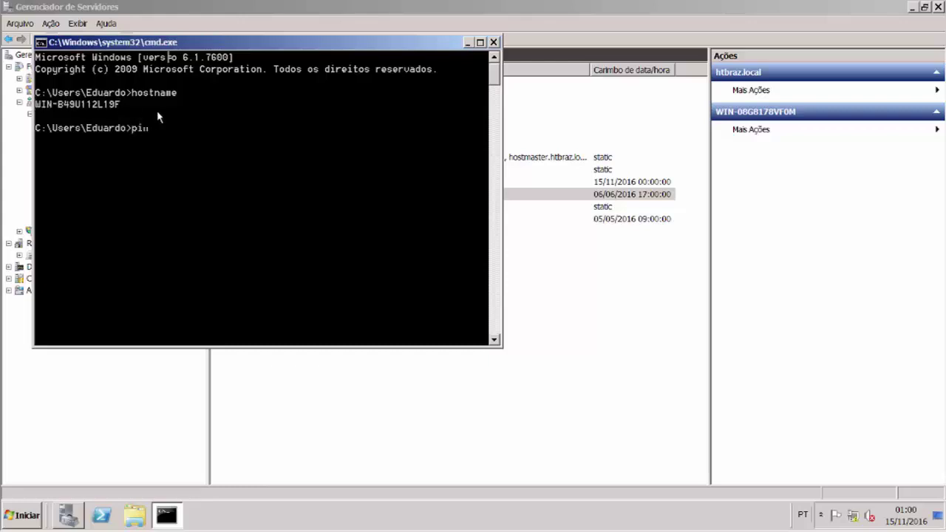
pyautogui.write('ing')
pyautogui.rightClick(211, 145)
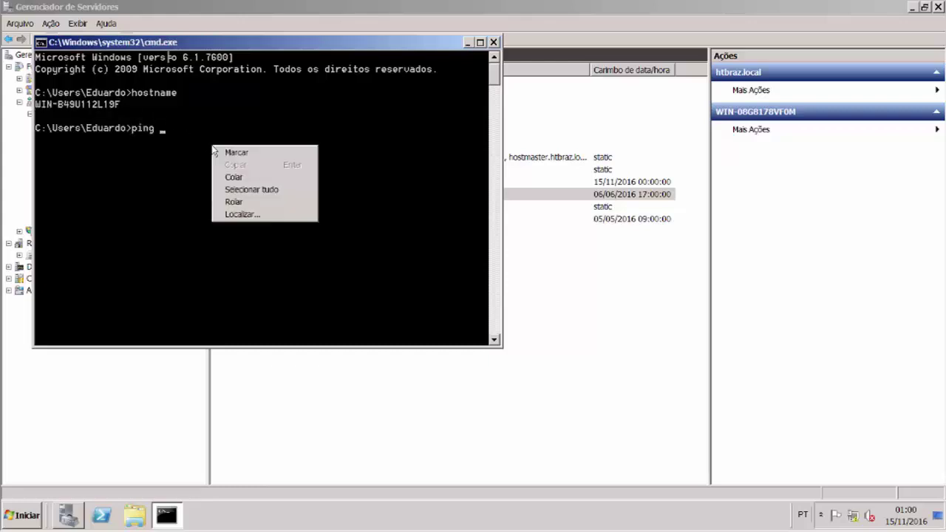
pyautogui.click(245, 178)
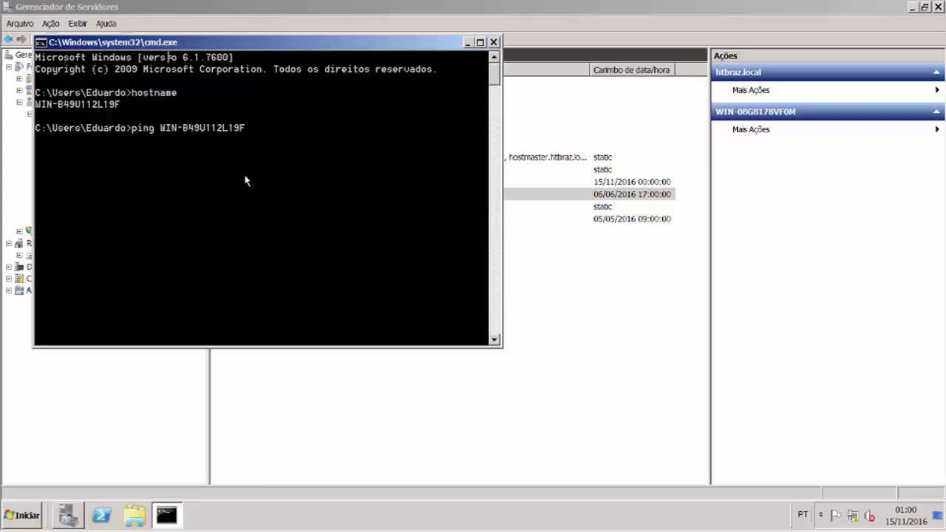
pyautogui.write('.htbraz.loca')
pyautogui.write('l')
pyautogui.press('Return')
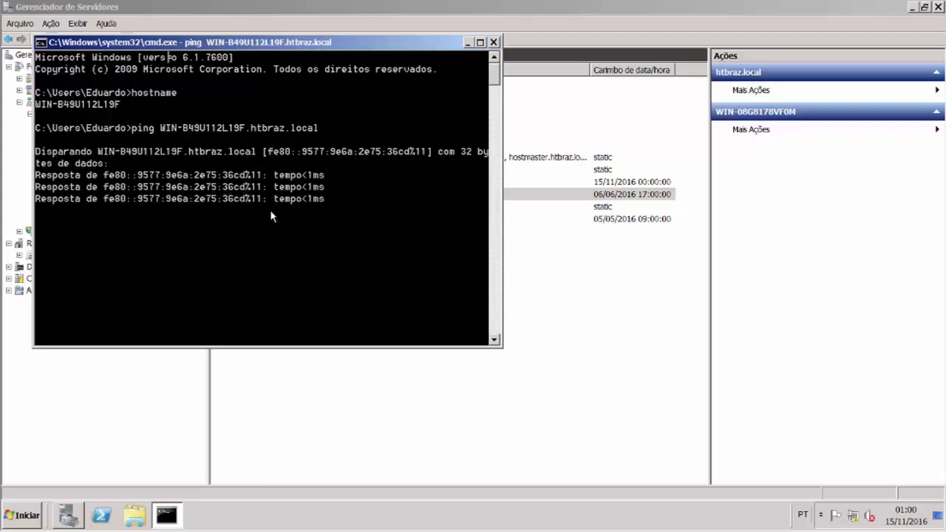
# Ping WIN-B49U112L19F.htbraz.local again over IPv4 with the -4 option, and move the Command Prompt clear of the record list
pyautogui.press('Up')
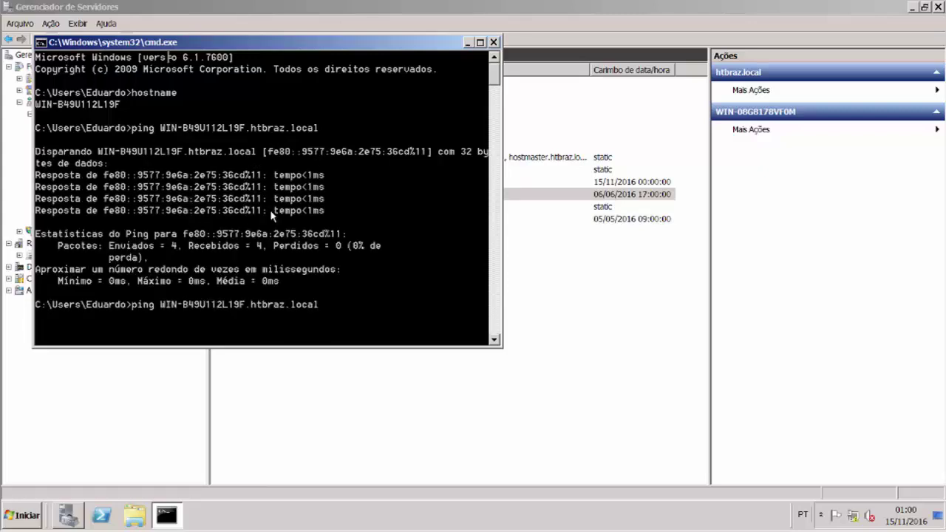
pyautogui.write('-4')
pyautogui.press('Return')
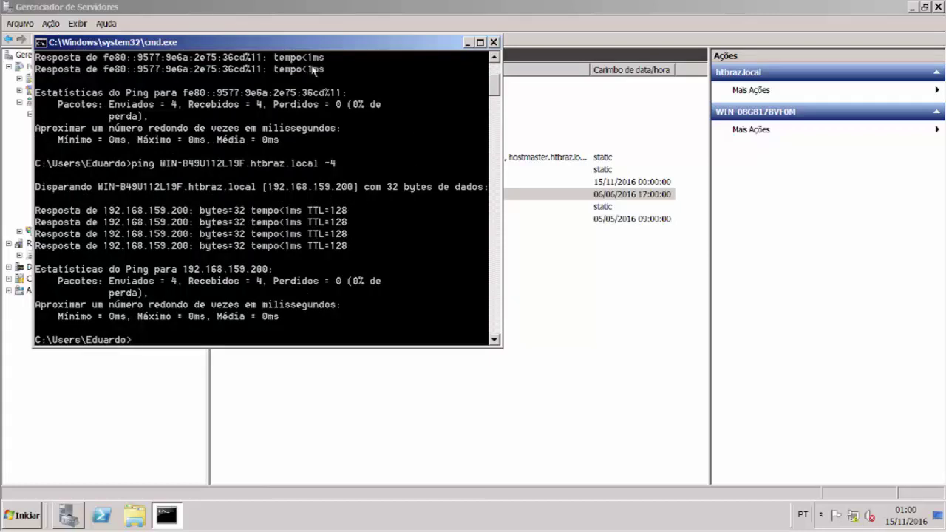
pyautogui.moveTo(311, 42); pyautogui.dragTo(641, 174)
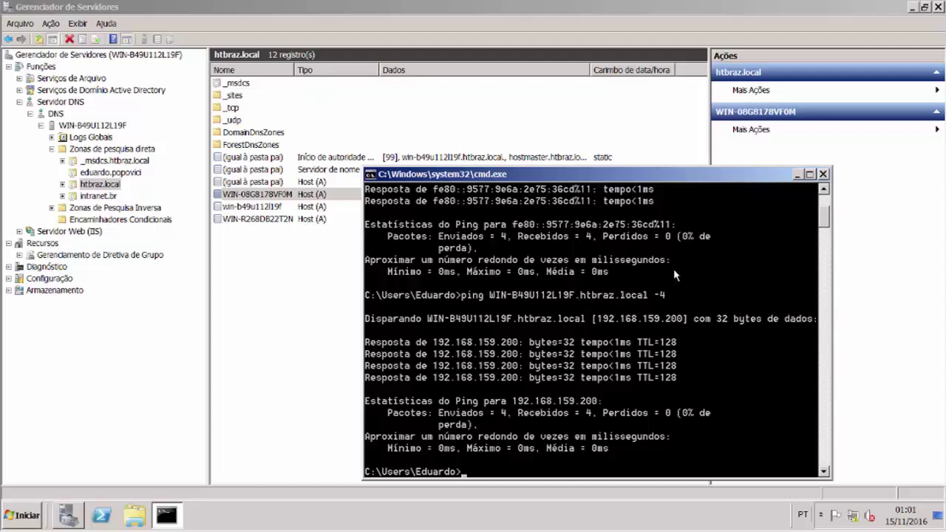
pyautogui.moveTo(623, 176); pyautogui.dragTo(673, 62)
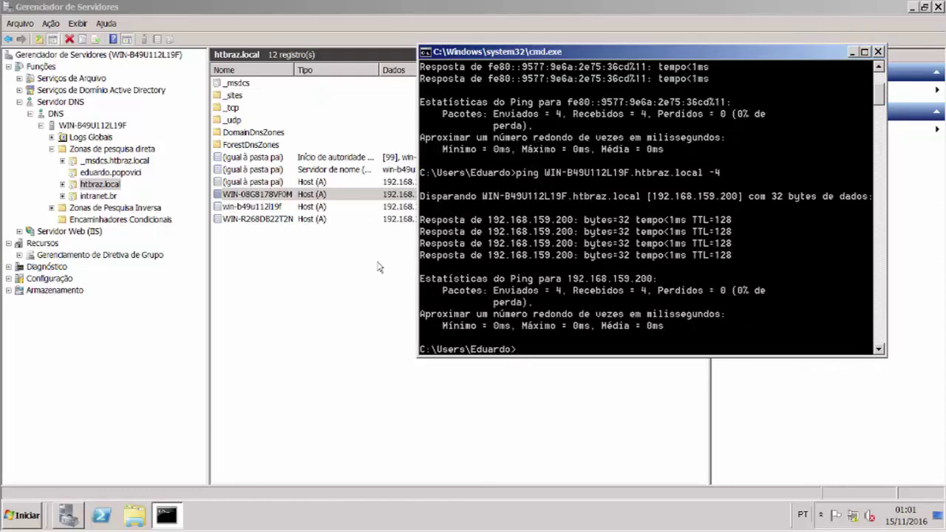
# Start a new alias (CNAME) record in the htbraz.local zone with the alias name webmail
pyautogui.click(359, 284)
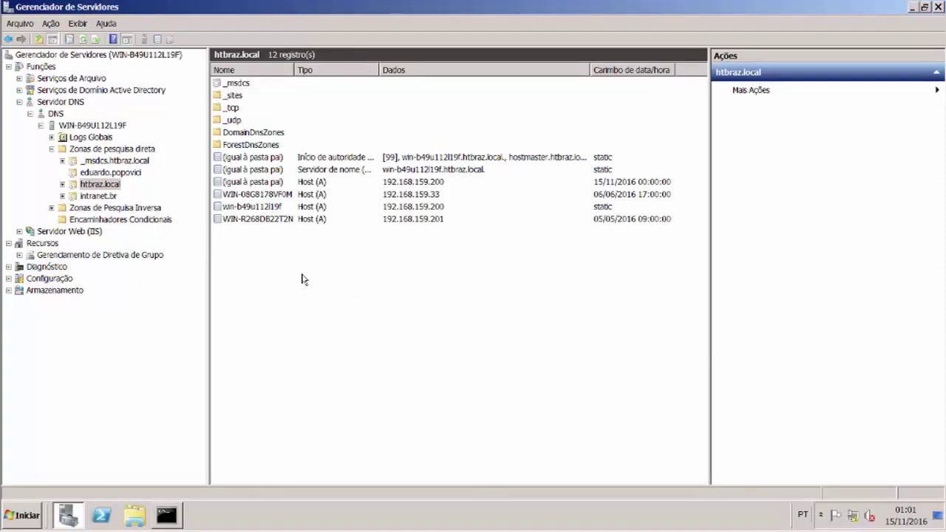
pyautogui.click(102, 186)
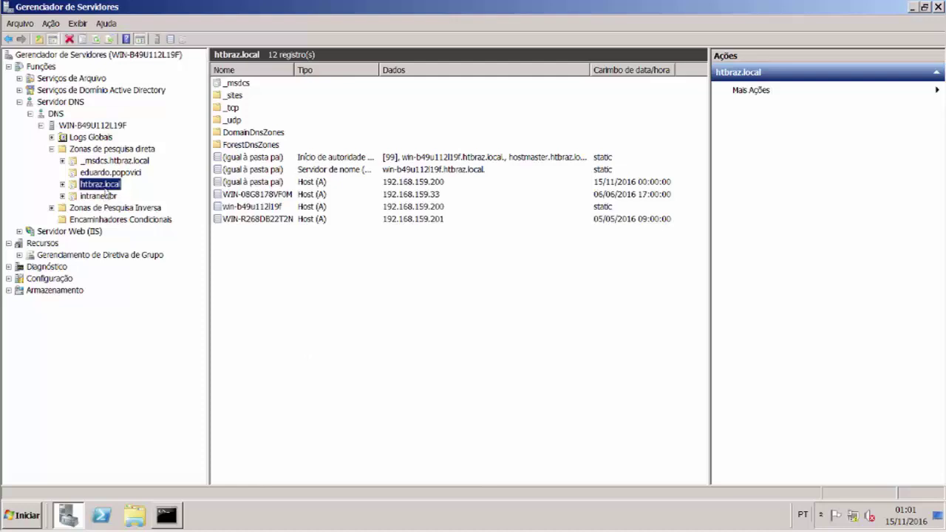
pyautogui.rightClick(287, 269)
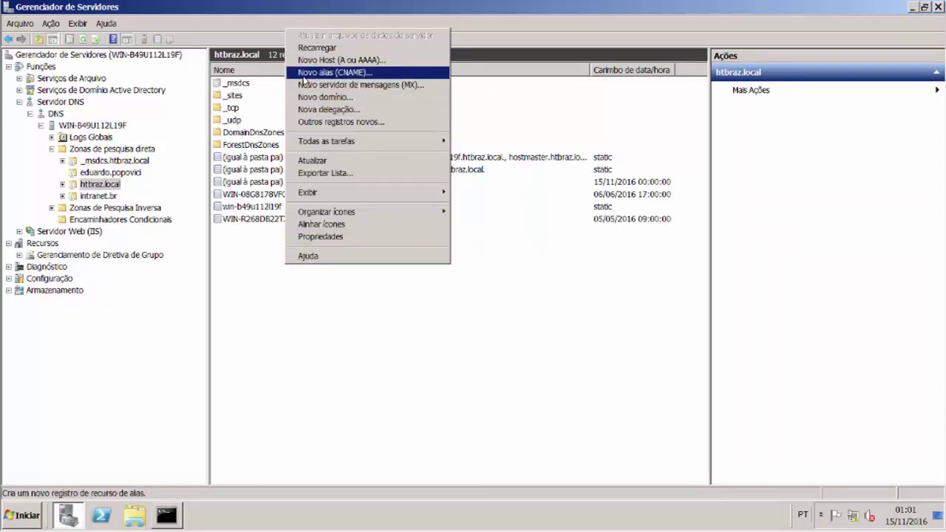
pyautogui.click(363, 75)
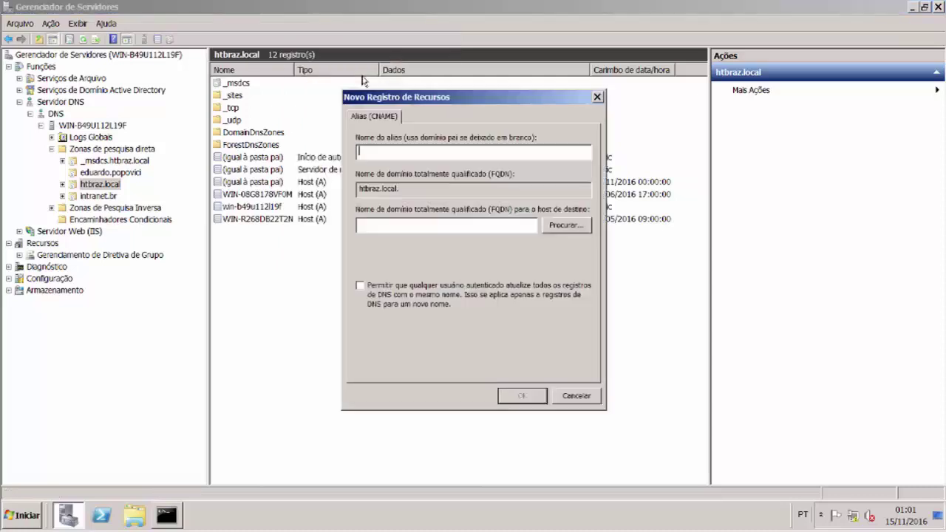
pyautogui.moveTo(435, 102); pyautogui.dragTo(509, 144)
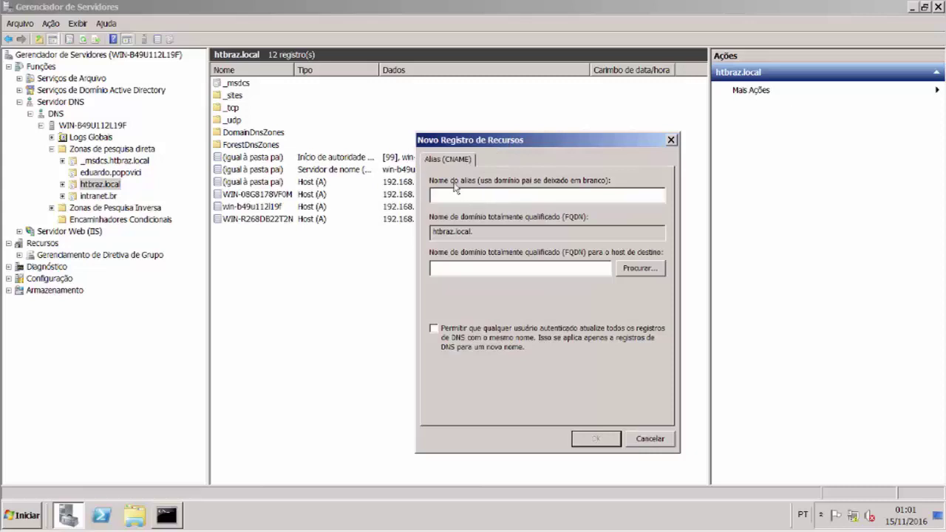
pyautogui.write('we')
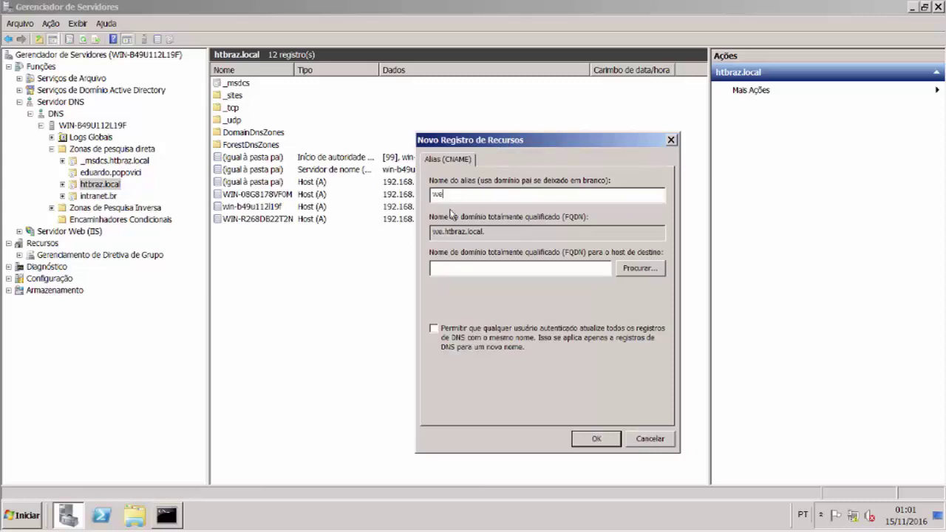
pyautogui.write('bmail')
# Set the alias's target host to WIN-B49U112L19F.htbraz.local, allow authenticated users to update the records, and create the record
pyautogui.click(580, 269)
pyautogui.write('WIN-B49U112L19F')
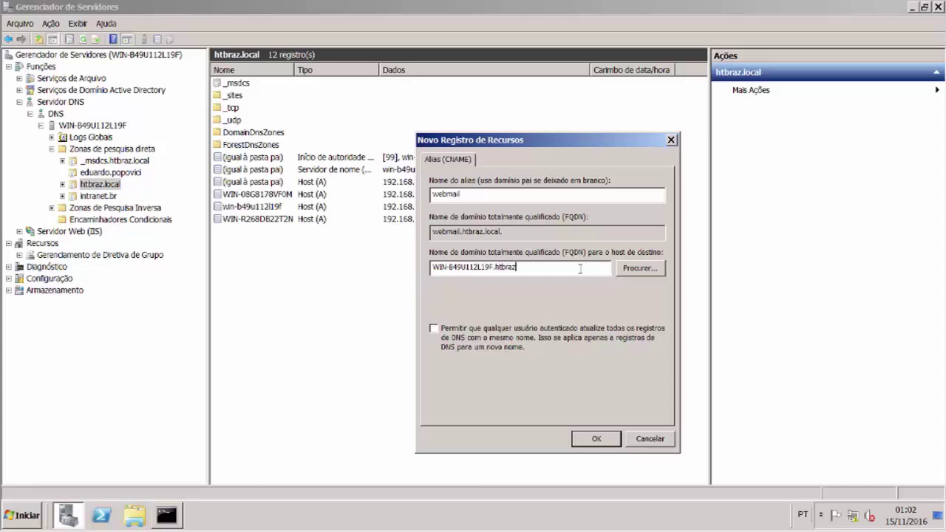
pyautogui.write('local')
pyautogui.click(433, 328)
pyautogui.click(610, 439)
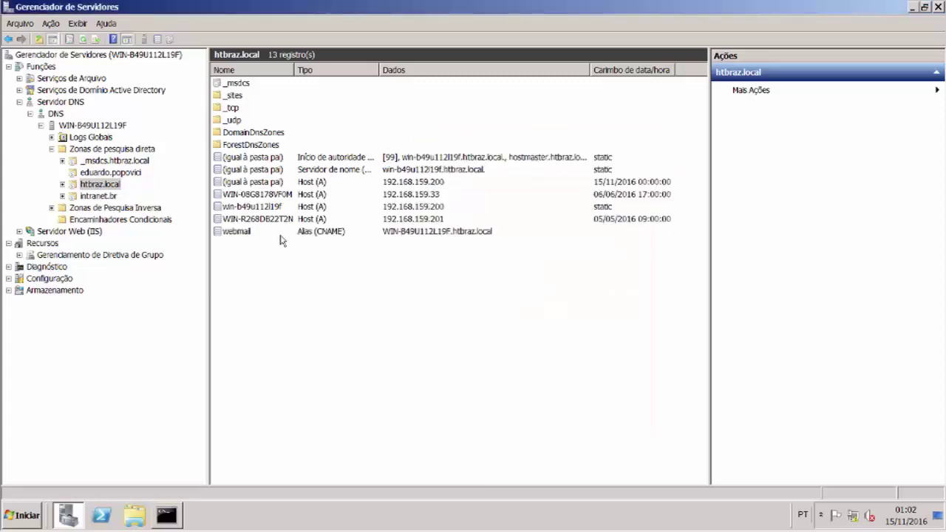
# Test the new alias by pinging webmail.htbraz.local in the Command Prompt, and minimize that window
pyautogui.click(272, 231)
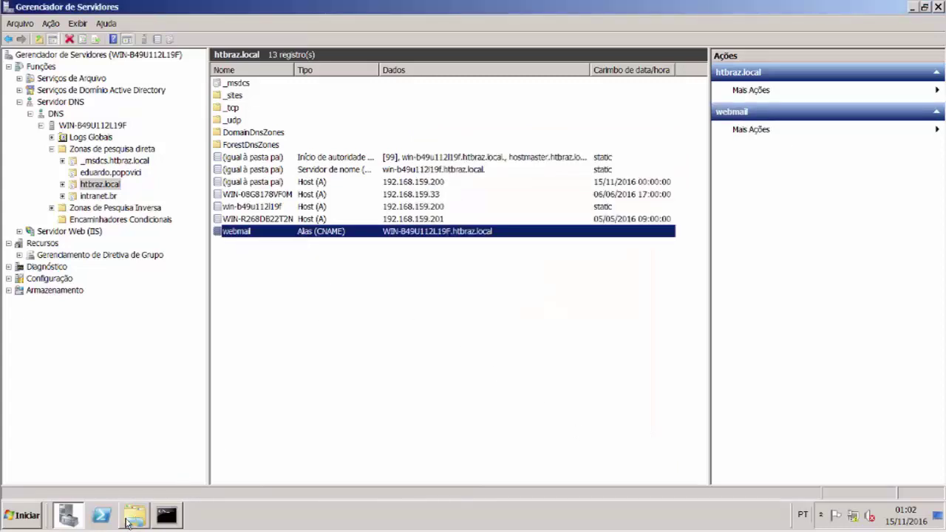
pyautogui.click(167, 515)
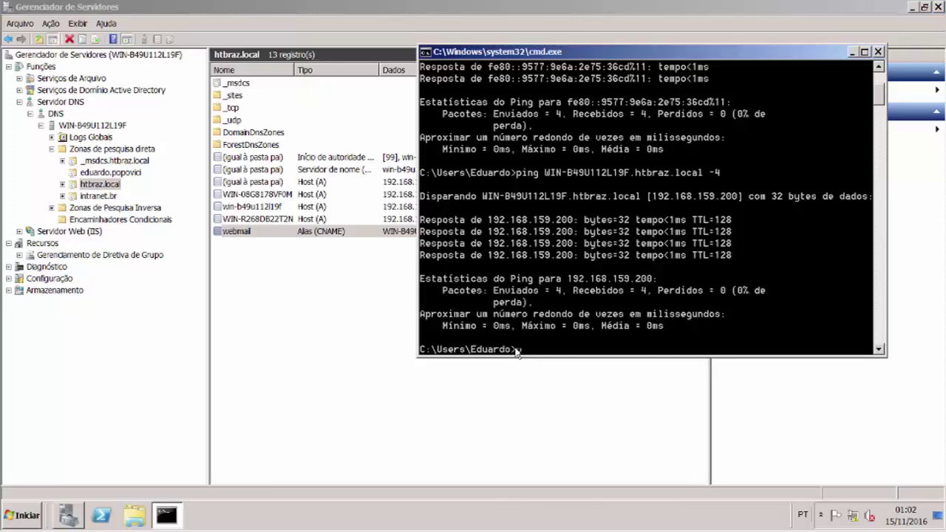
pyautogui.write('ping webmail.htbra')
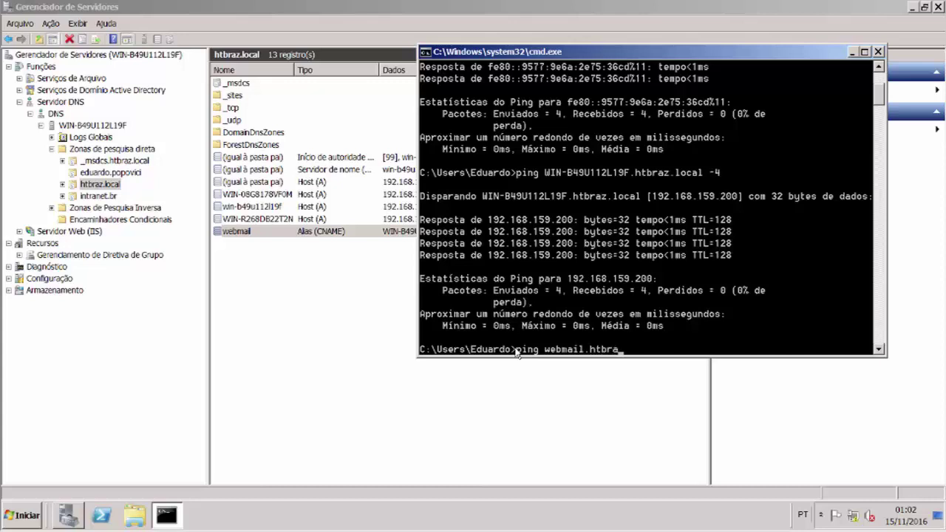
pyautogui.write('z.local')
pyautogui.press('Return')
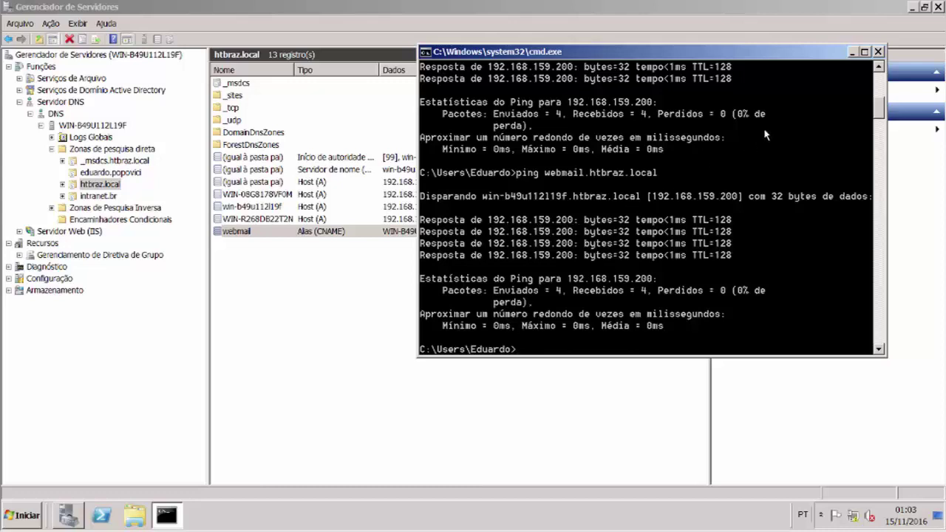
pyautogui.click(851, 52)
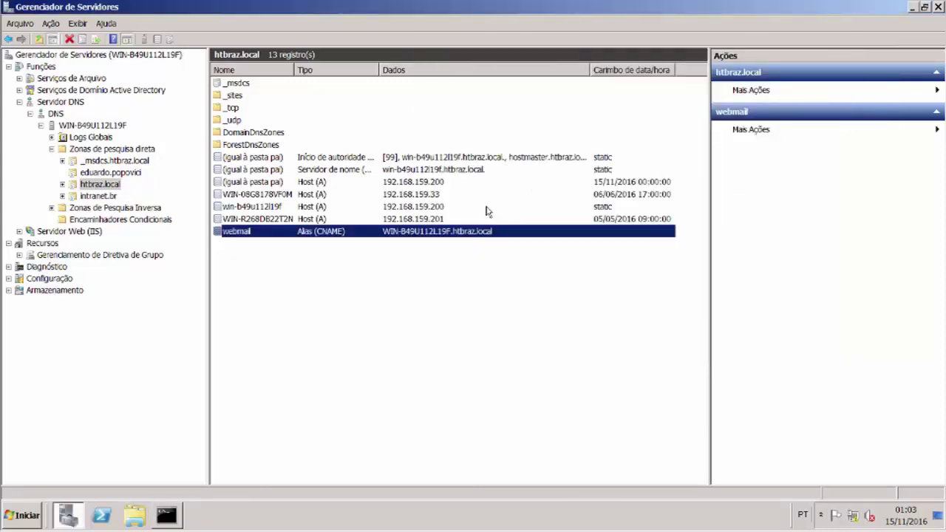
# Open the webmail alias's properties and browse for a target host in the htbraz.local forward lookup zone
pyautogui.click(424, 219)
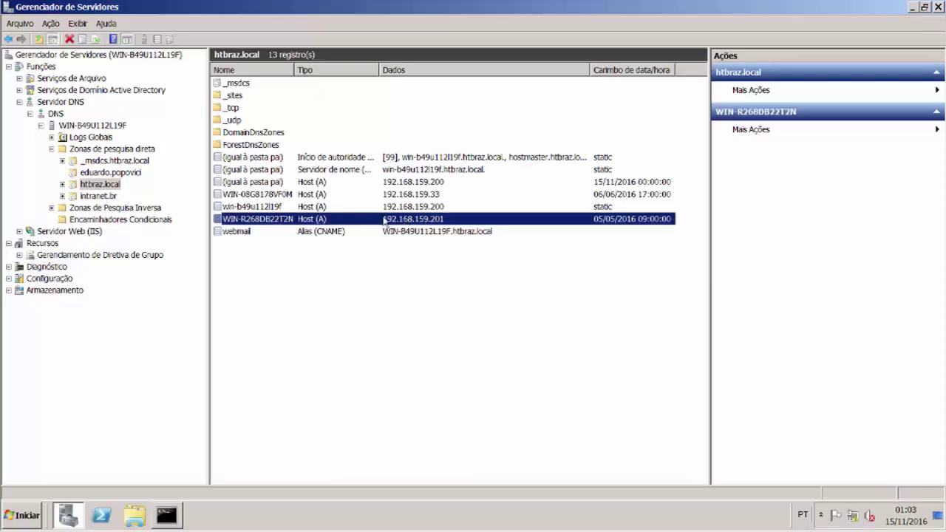
pyautogui.rightClick(419, 233)
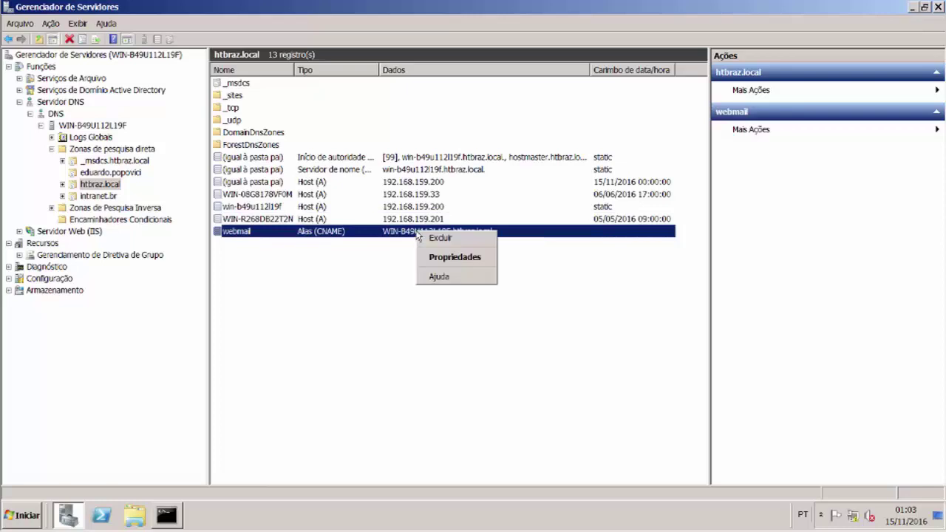
pyautogui.click(440, 258)
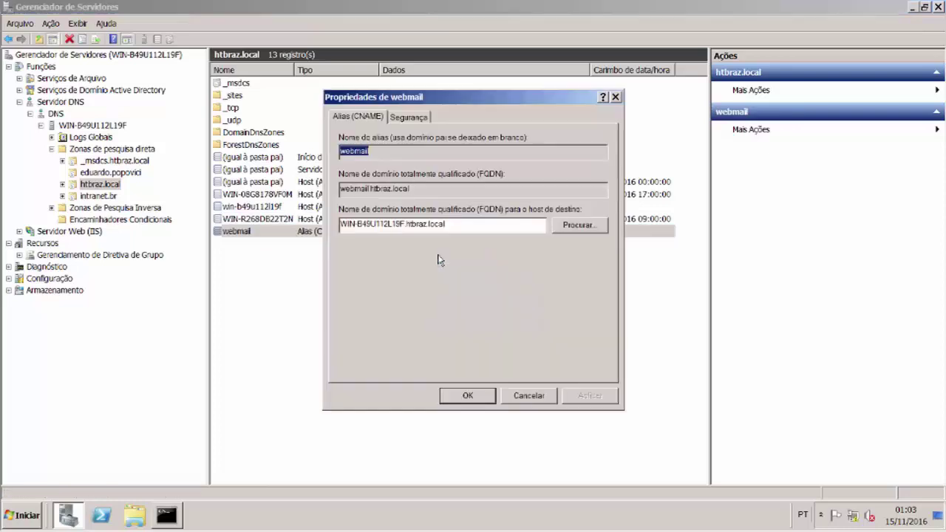
pyautogui.moveTo(477, 99); pyautogui.dragTo(675, 167)
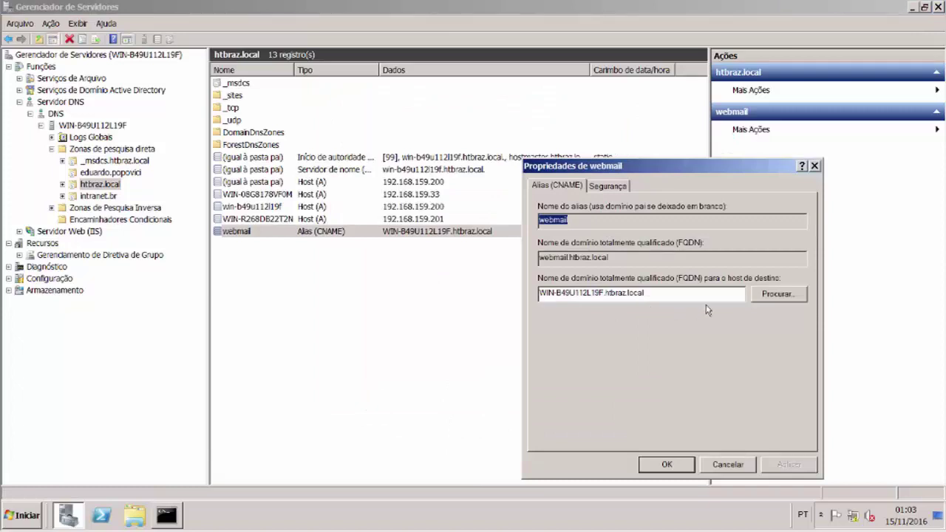
pyautogui.click(771, 300)
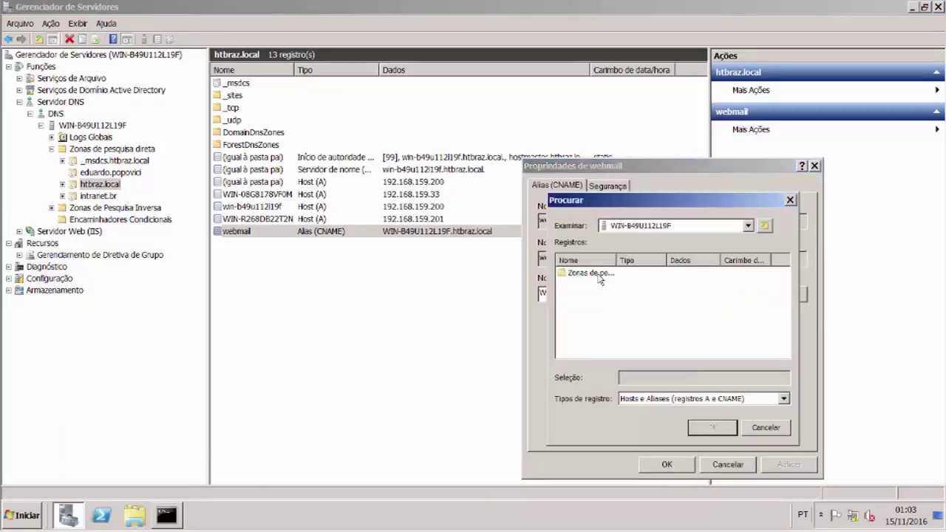
pyautogui.doubleClick(598, 274)
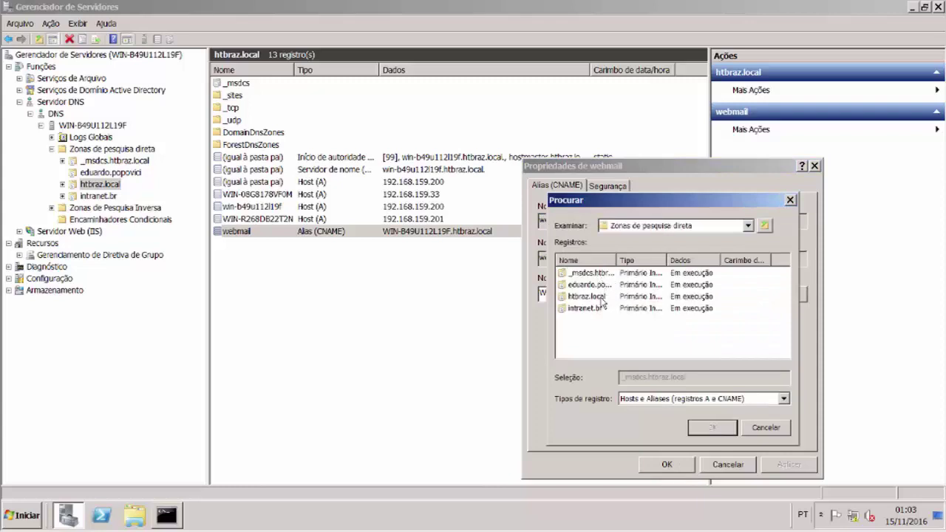
pyautogui.doubleClick(599, 297)
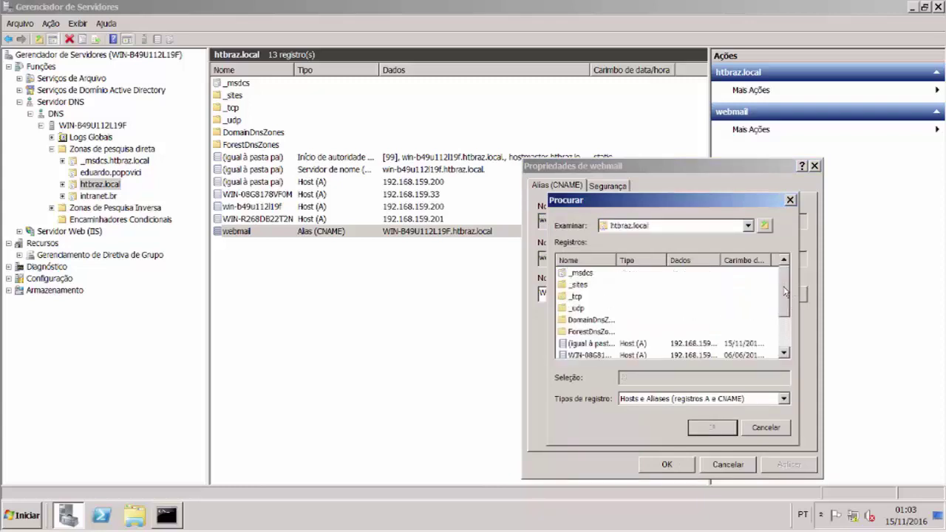
# Choose the WIN-R268DB22T2N host record as the webmail alias's target and save the change
pyautogui.click(785, 315)
pyautogui.doubleClick(617, 260)
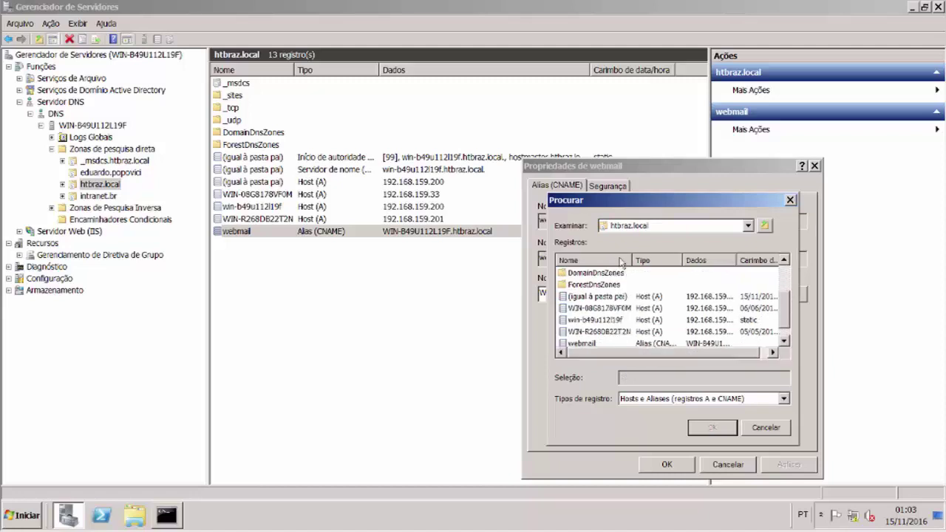
pyautogui.doubleClick(735, 260)
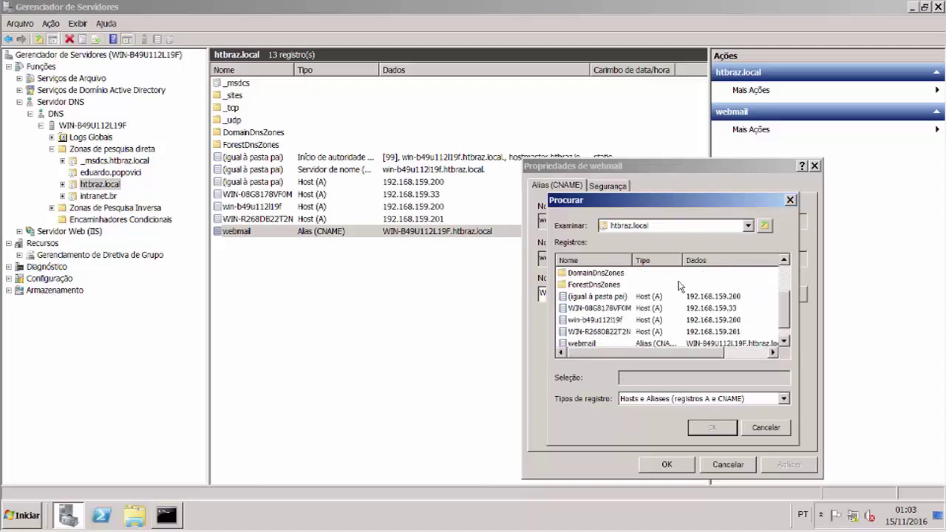
pyautogui.click(610, 322)
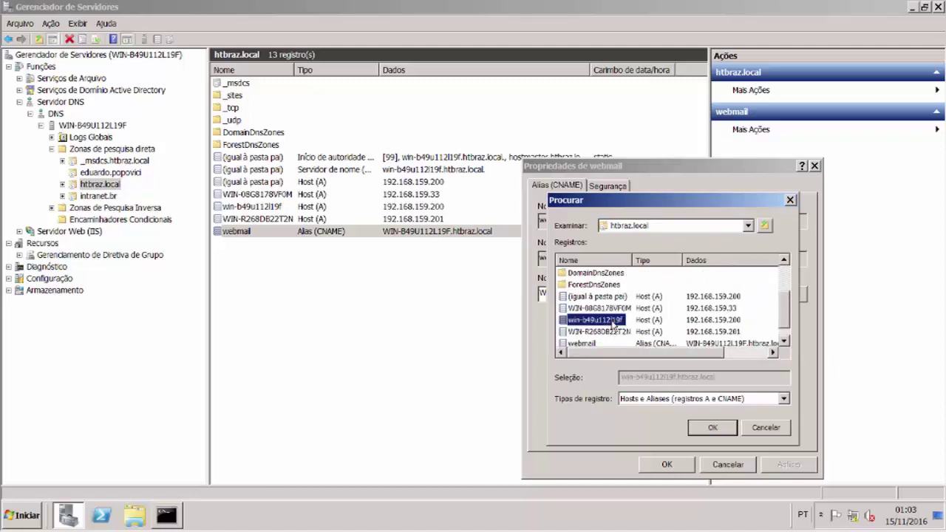
pyautogui.click(627, 332)
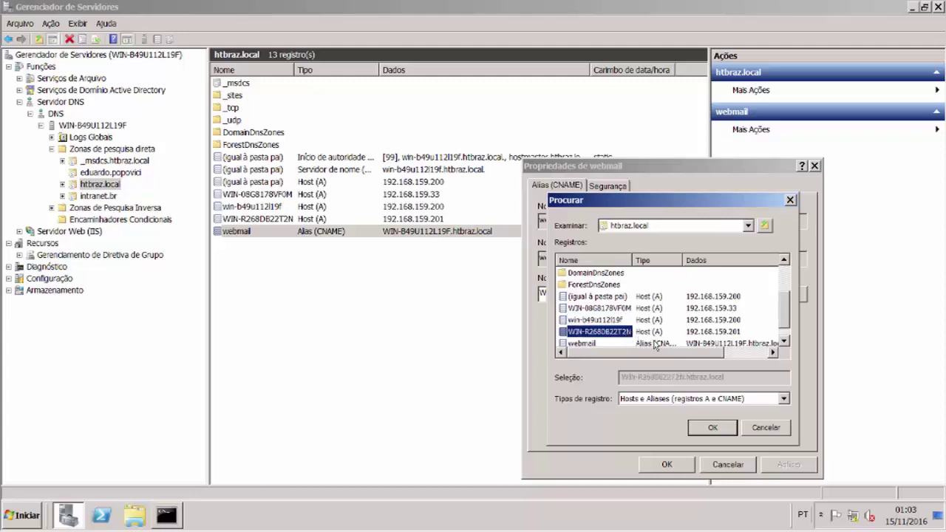
pyautogui.click(713, 428)
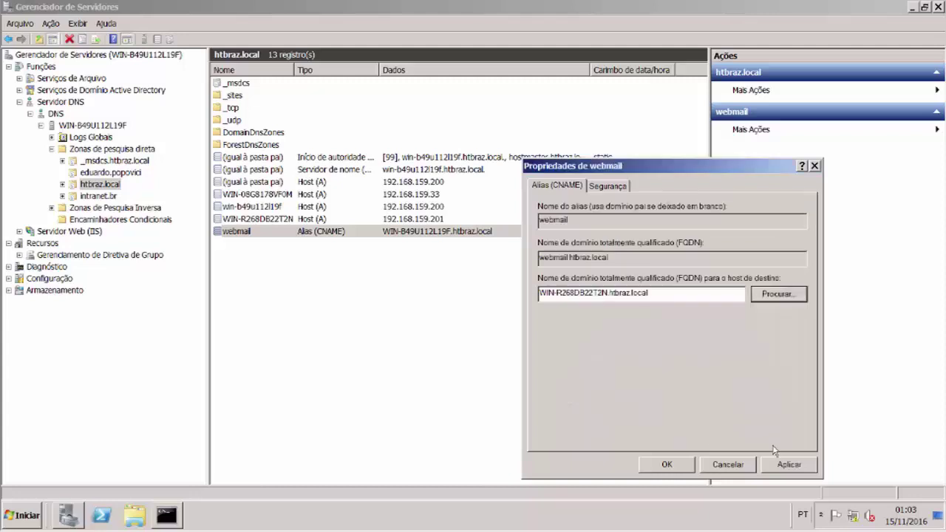
pyautogui.click(789, 466)
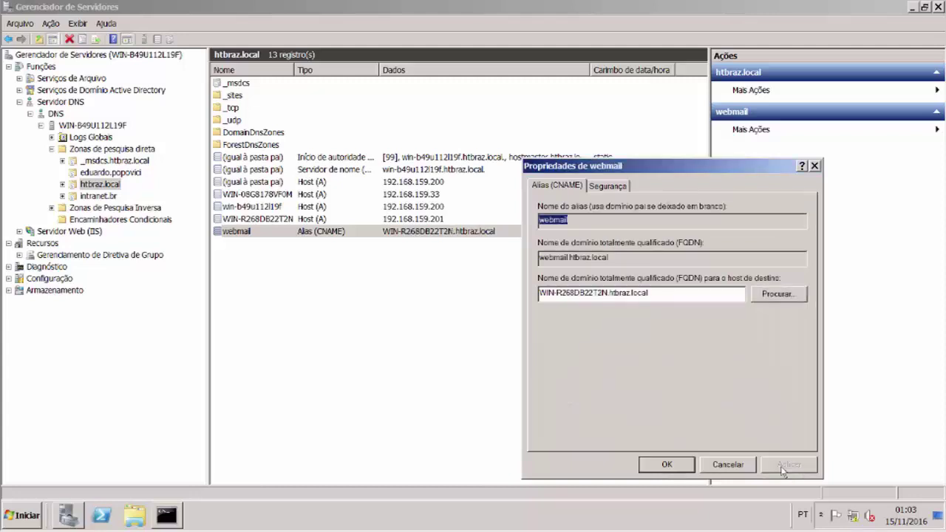
pyautogui.click(680, 465)
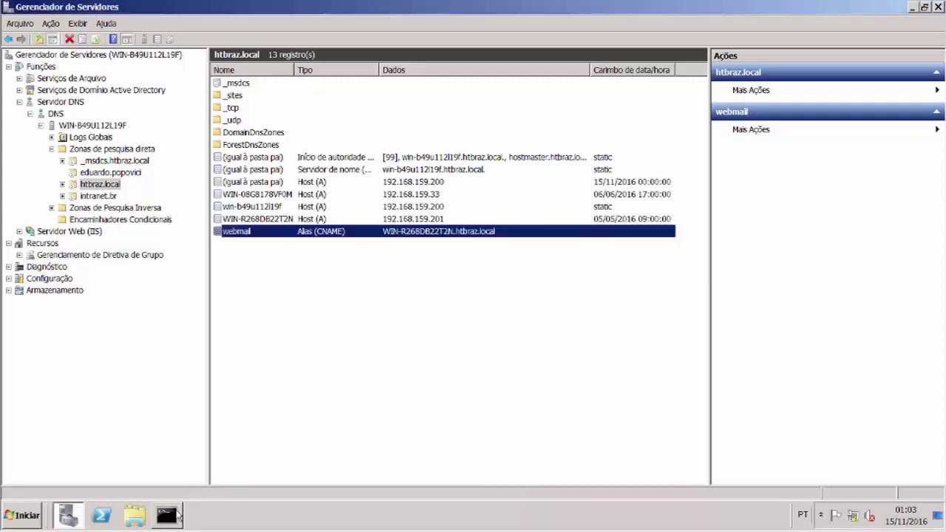
# Repeat the ping to webmail.htbraz.local and compare its output with the previous ping
pyautogui.click(178, 515)
pyautogui.press('Up')
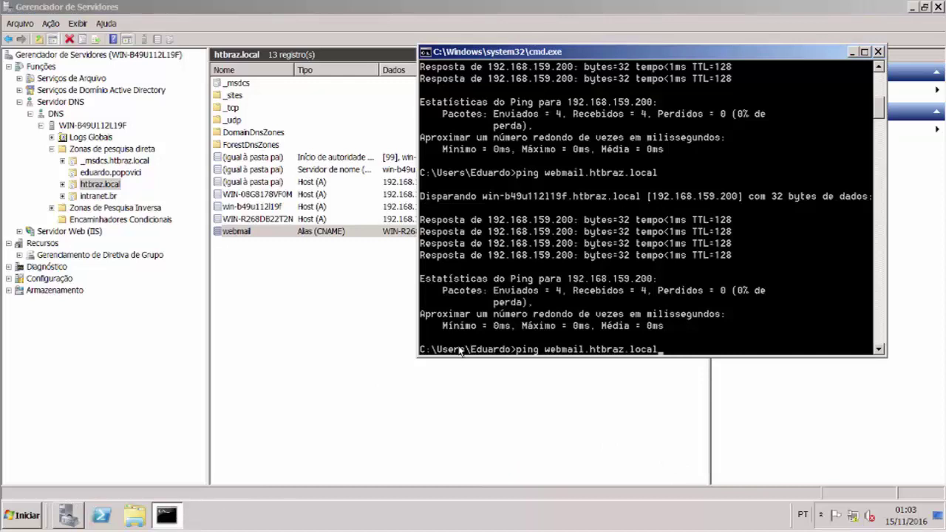
pyautogui.press('Return')
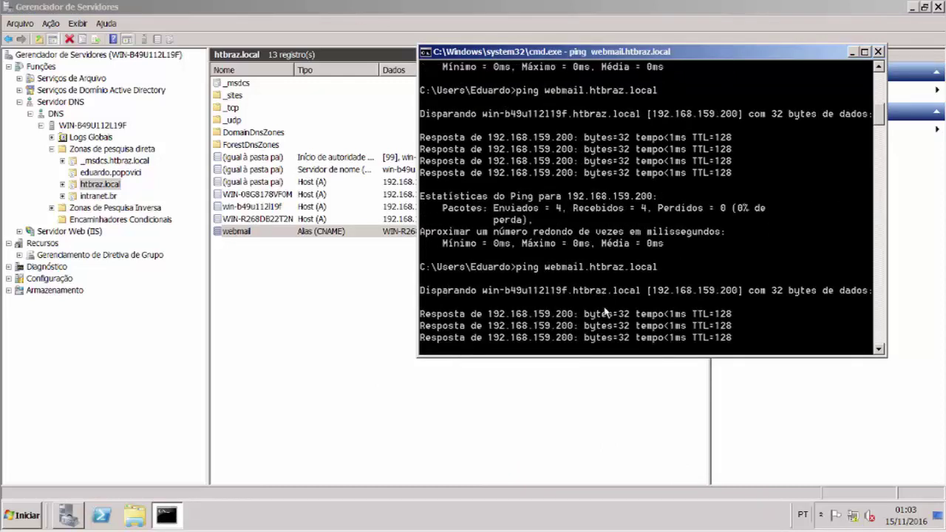
pyautogui.scroll(1, 574, 236)
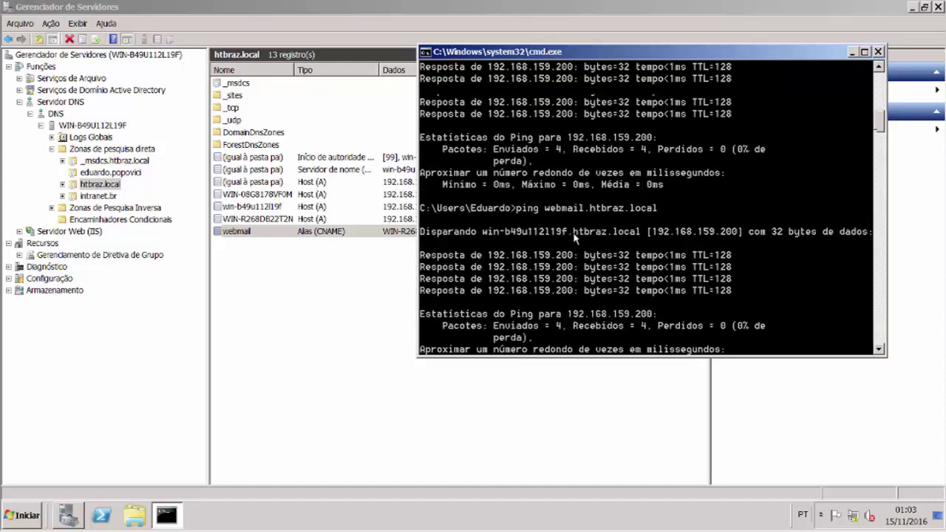
pyautogui.scroll(1, 574, 236)
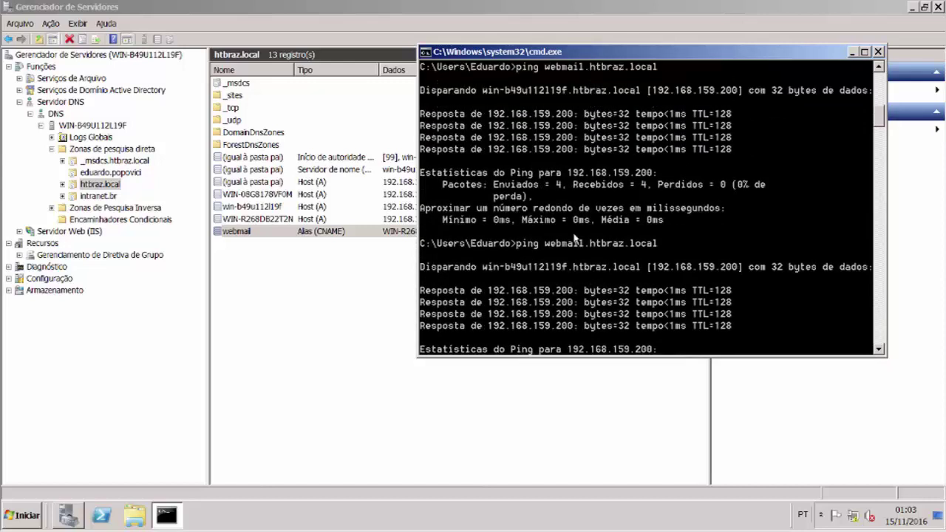
# Ping webmail.htbraz.local once more and check the WIN-R268DB22T2N host record in the htbraz.local zone
pyautogui.scroll(-2, 574, 236)
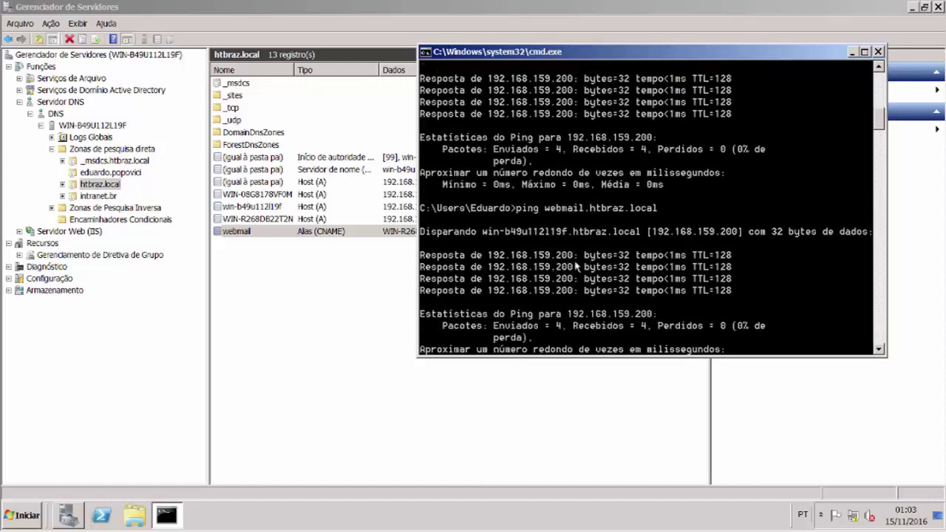
pyautogui.scroll(-1, 565, 270)
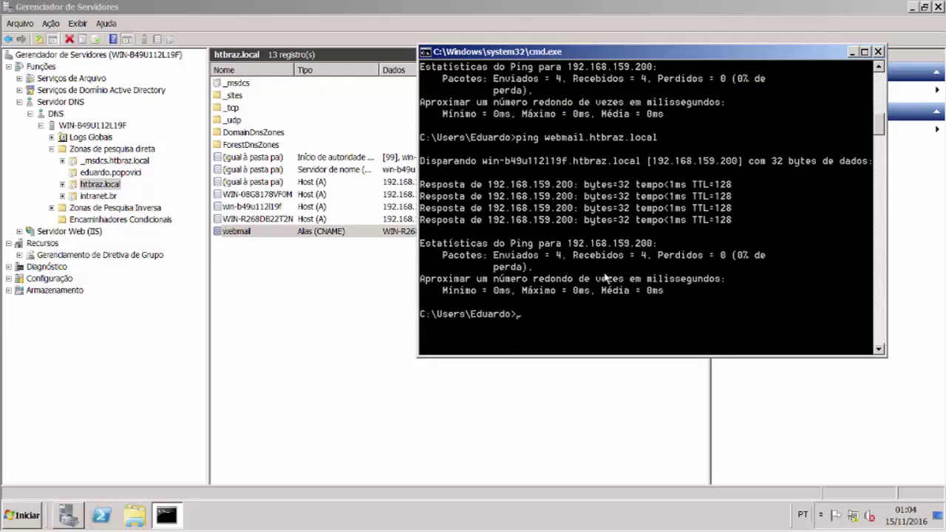
pyautogui.press('Up')
pyautogui.press('Return')
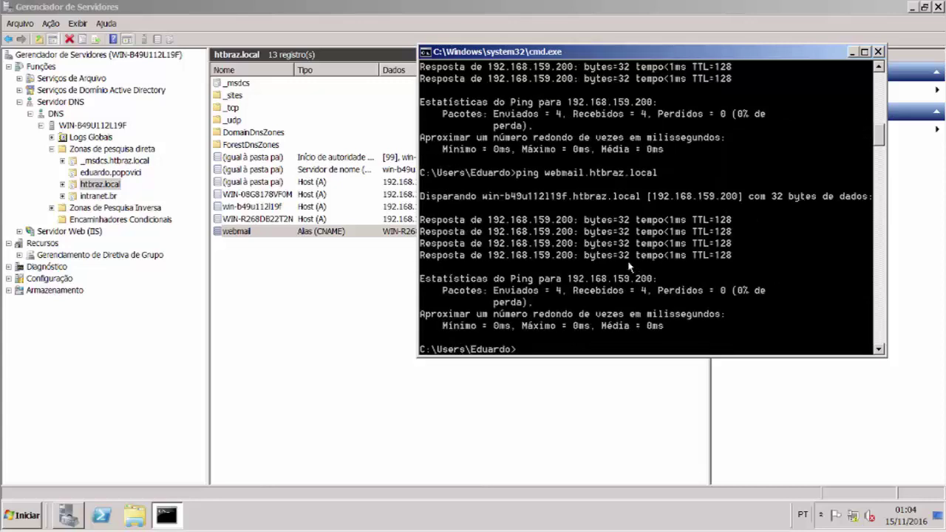
pyautogui.click(322, 223)
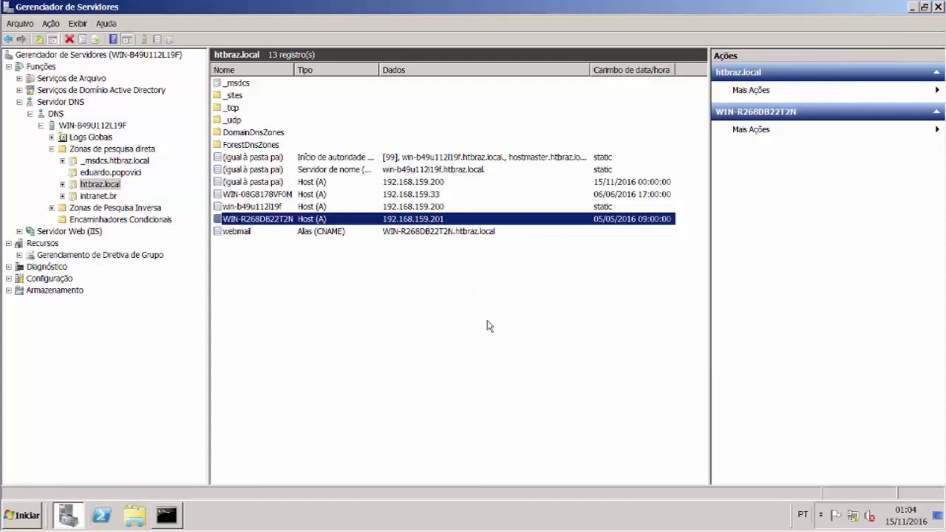
# Clear the DNS resolver cache by running ipconfig /flushdns in the Command Prompt
pyautogui.click(168, 515)
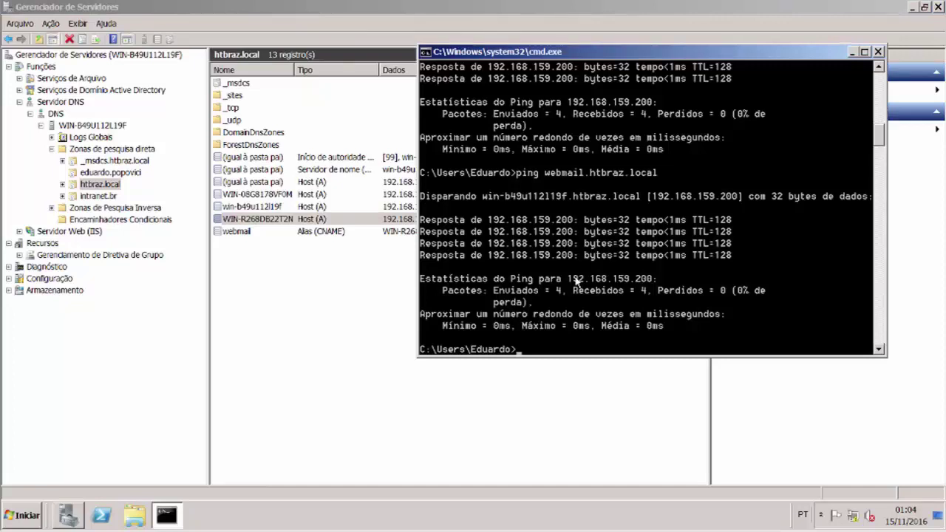
pyautogui.write('ip')
pyautogui.write('config')
pyautogui.write(' /flushdns')
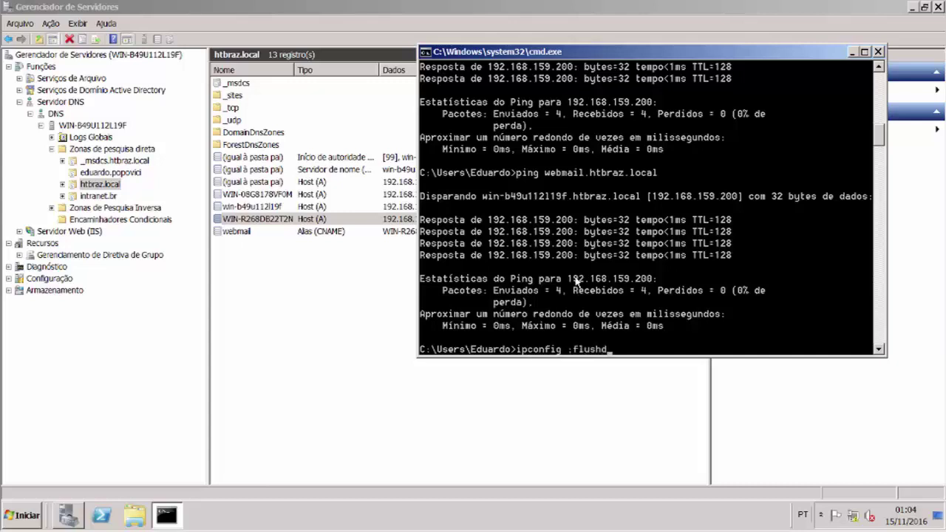
pyautogui.press('BackSpace')
pyautogui.press('BackSpace')
pyautogui.press('BackSpace')
pyautogui.write('/flushdns')
pyautogui.press('Return')
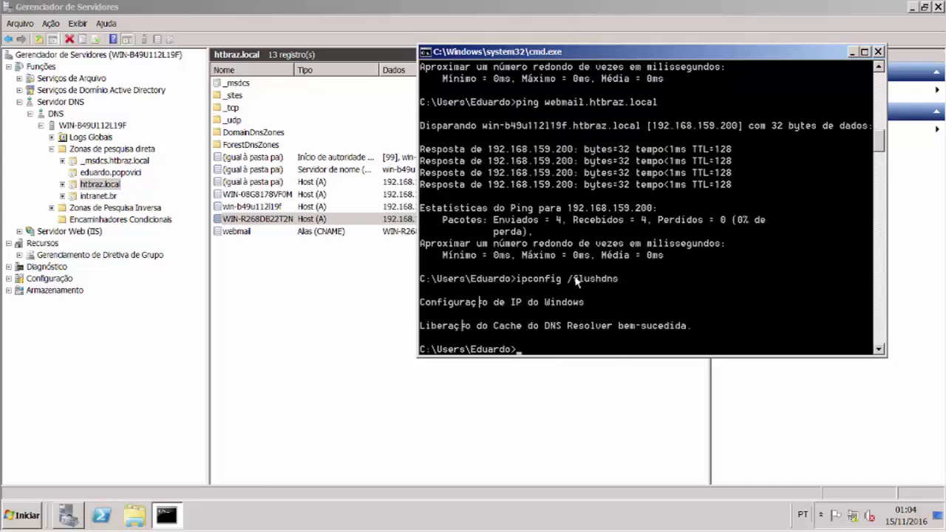
# Try to re-register the DNS records with ipconfig /registerdns, and close the non-elevated Command Prompt
pyautogui.write('ipconfig /regist')
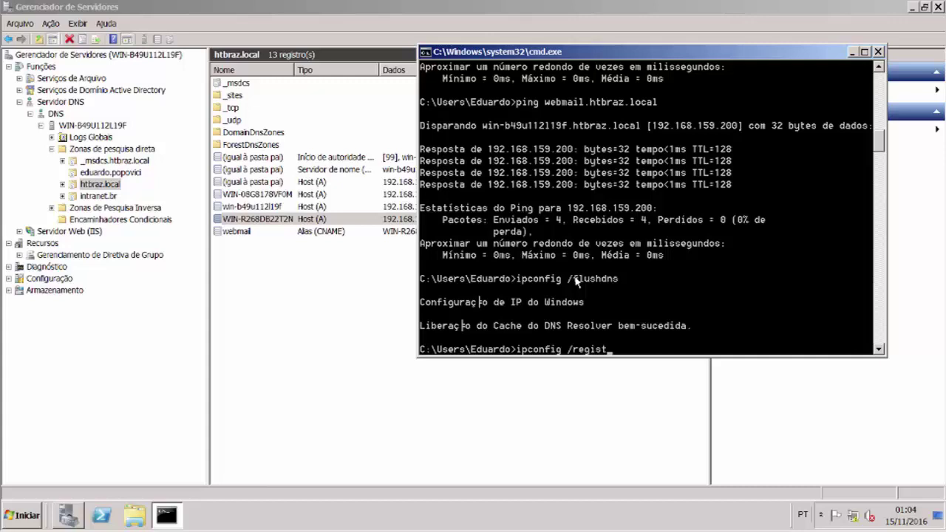
pyautogui.write('erdns')
pyautogui.press('Return')
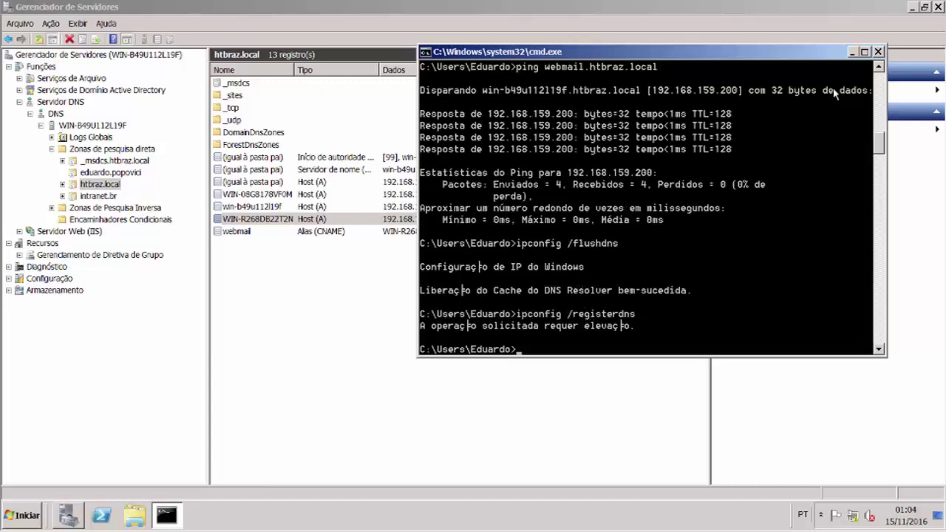
pyautogui.click(878, 52)
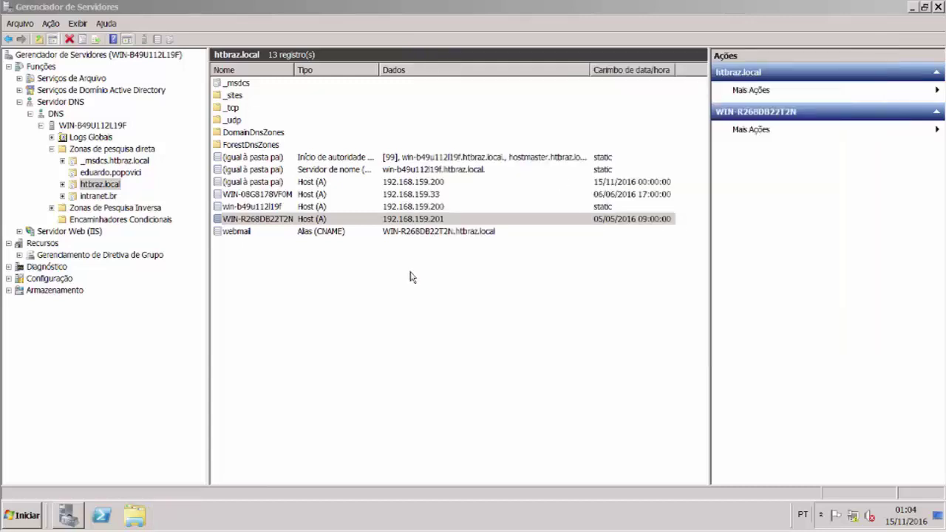
# Open a new Command Prompt as administrator and move its window clear of the Start area
pyautogui.click(42, 521)
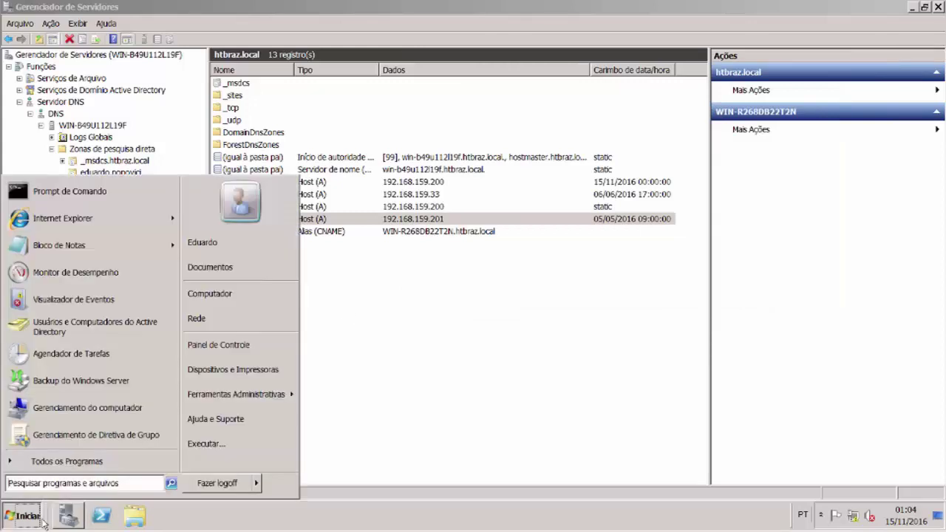
pyautogui.rightClick(103, 193)
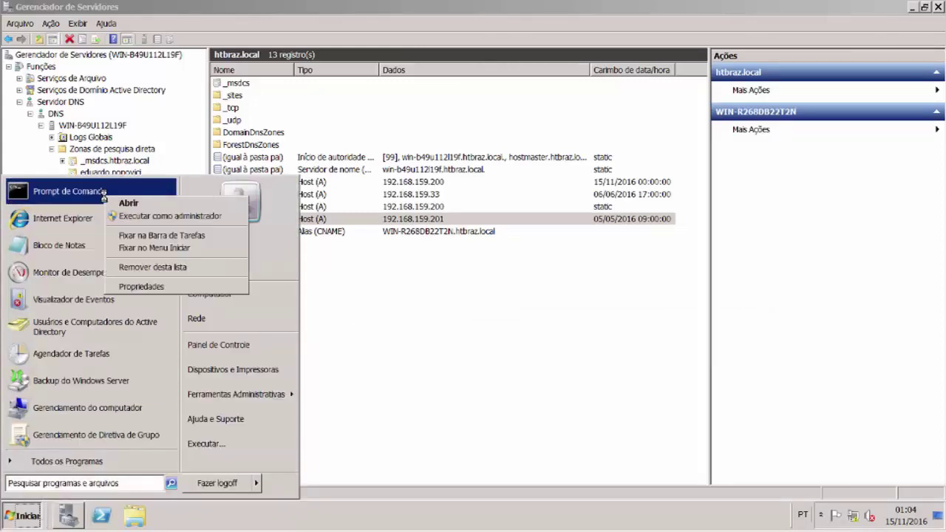
pyautogui.click(172, 218)
pyautogui.click(216, 328)
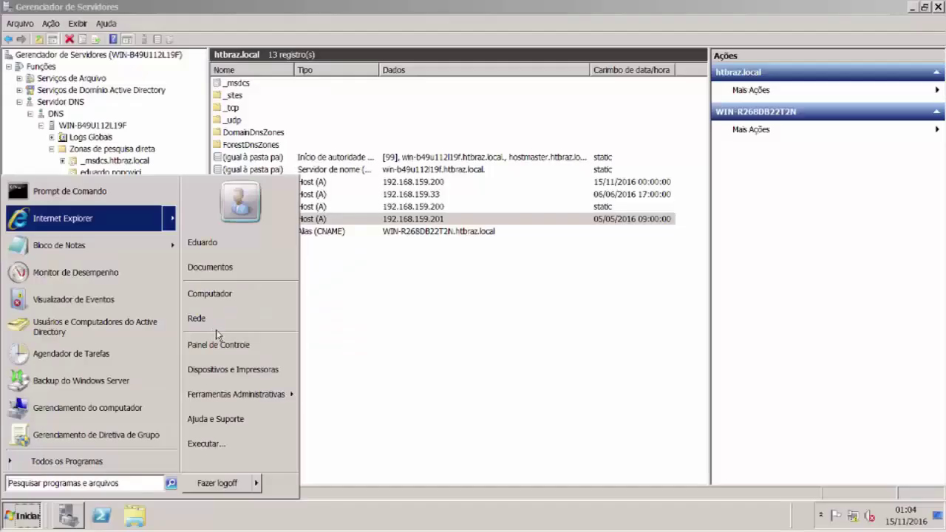
pyautogui.moveTo(338, 97); pyautogui.dragTo(573, 157)
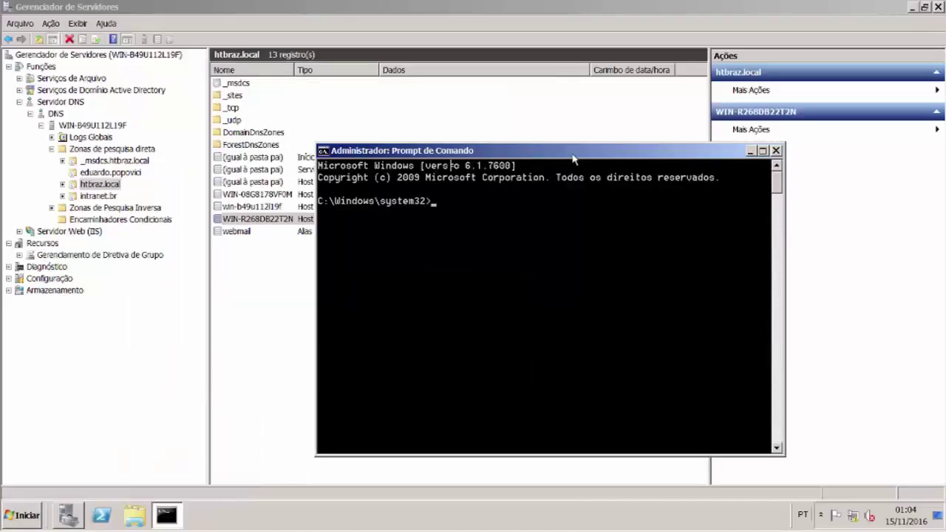
# Run ipconfig /registerdns in the elevated Command Prompt and move the window so the zone's host addresses stay visible
pyautogui.write('ipconfig')
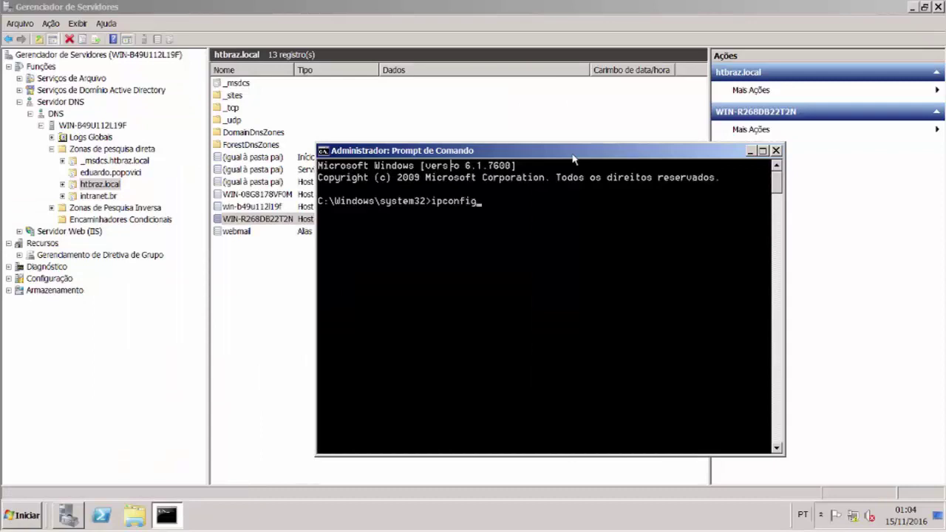
pyautogui.write(' /registerdns')
pyautogui.press('Return')
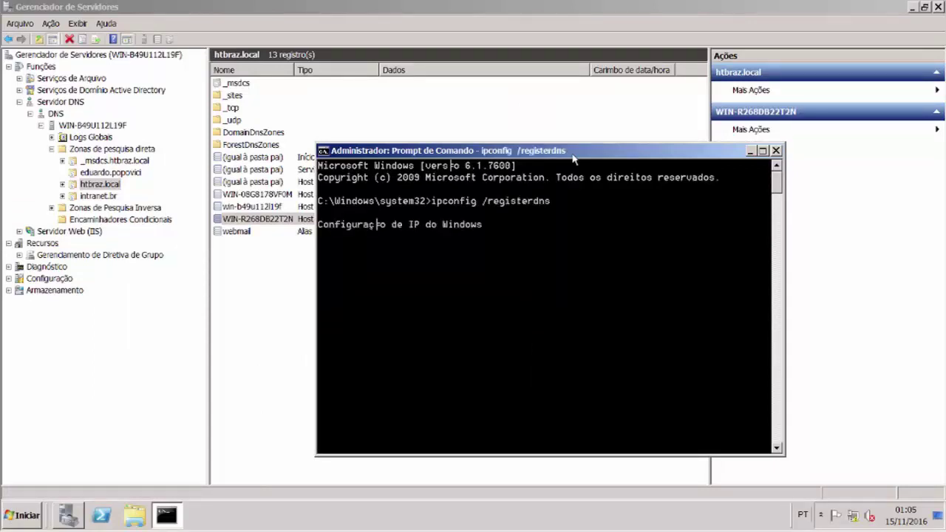
pyautogui.moveTo(551, 154); pyautogui.dragTo(639, 85)
pyautogui.moveTo(577, 85); pyautogui.dragTo(640, 136)
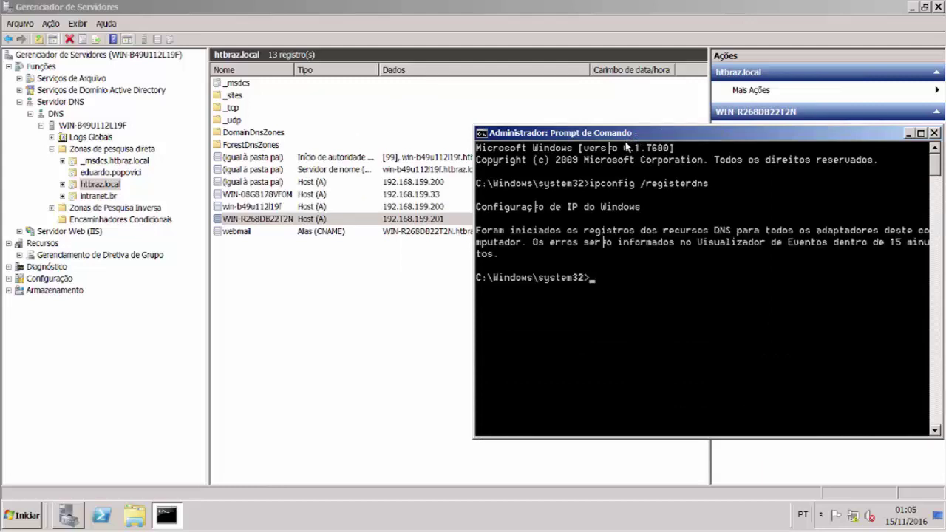
# Test the retargeted alias by pinging webmail.htbraz.local from the elevated Command Prompt, and minimize that window
pyautogui.write('ping webmail.htbraz.local')
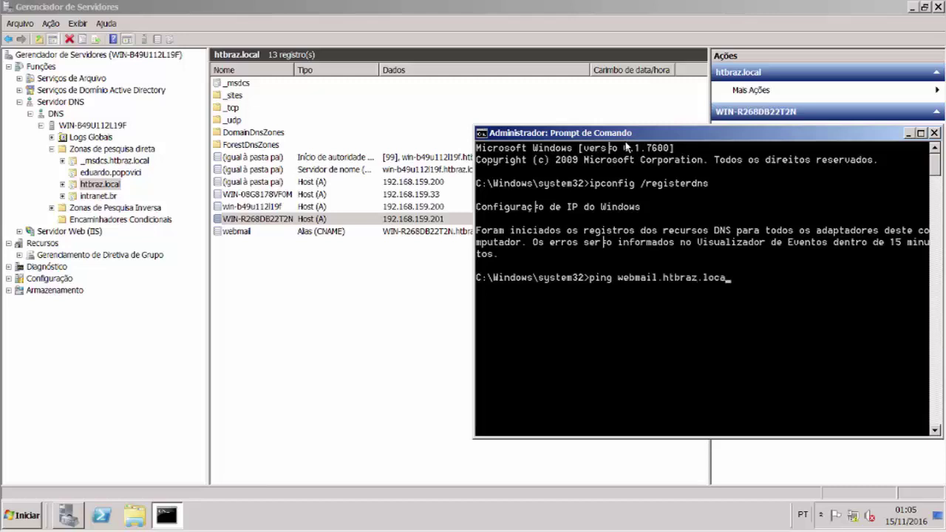
pyautogui.press('Return')
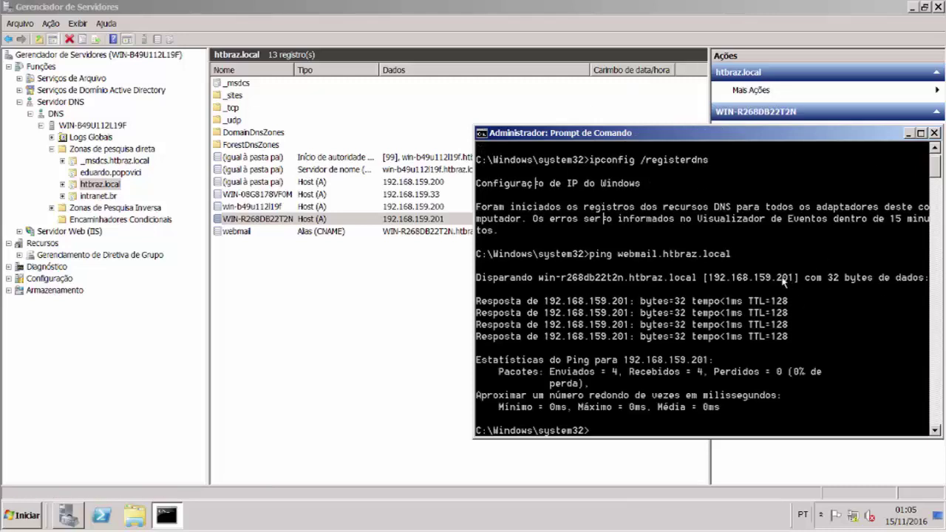
pyautogui.moveTo(844, 134); pyautogui.dragTo(761, 149)
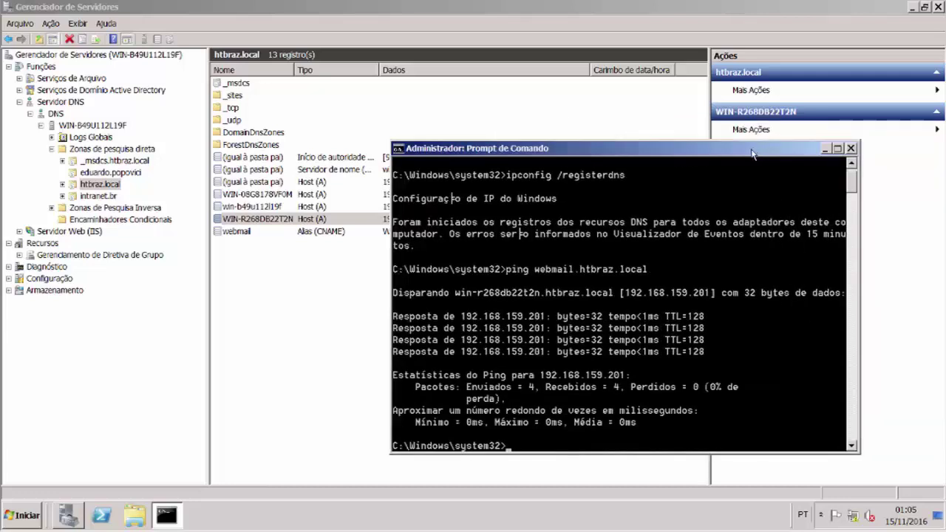
pyautogui.click(825, 148)
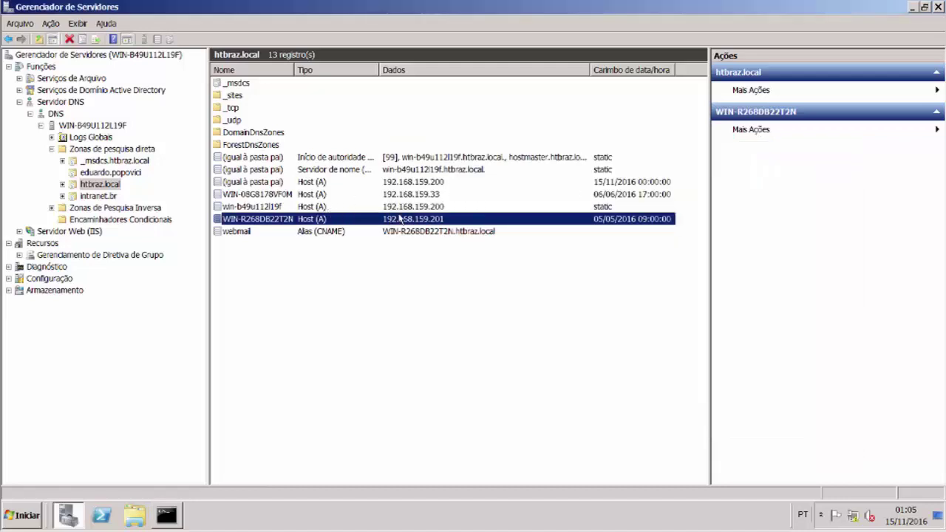
# Examine the webmail alias's target host name and domain in its properties, and close the dialog without changes
pyautogui.click(412, 234)
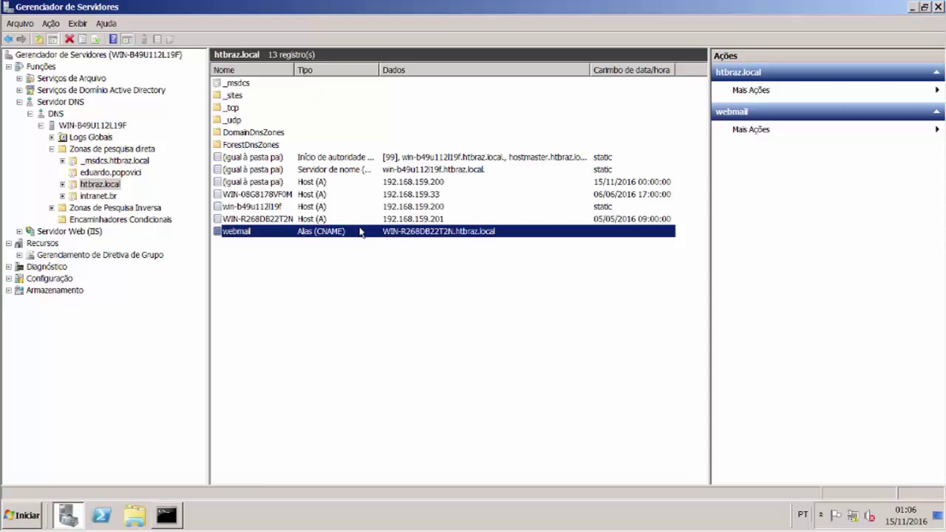
pyautogui.press('alt')
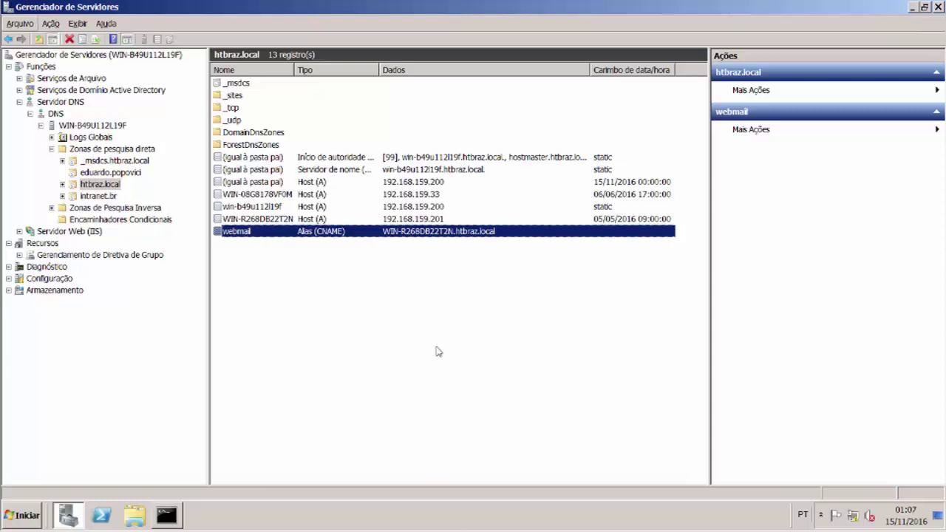
pyautogui.rightClick(262, 281)
pyautogui.click(307, 304)
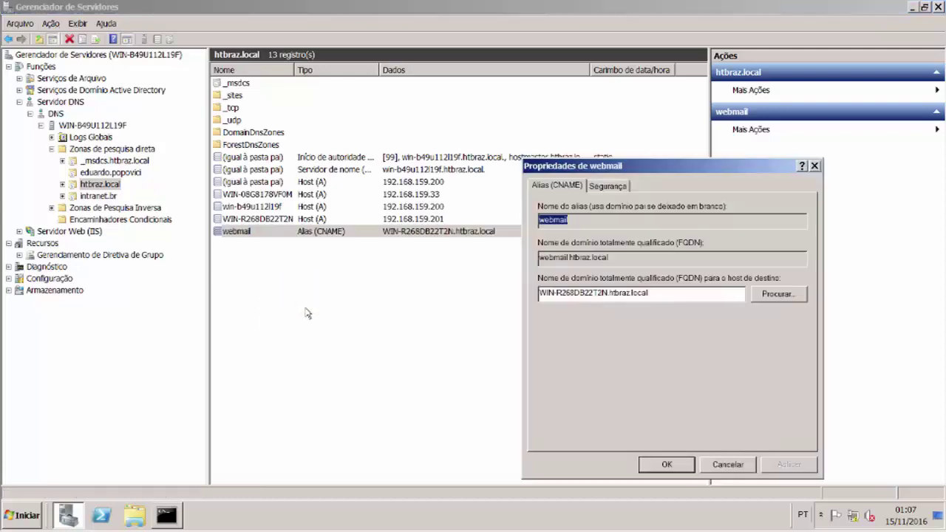
pyautogui.moveTo(650, 169); pyautogui.dragTo(488, 123)
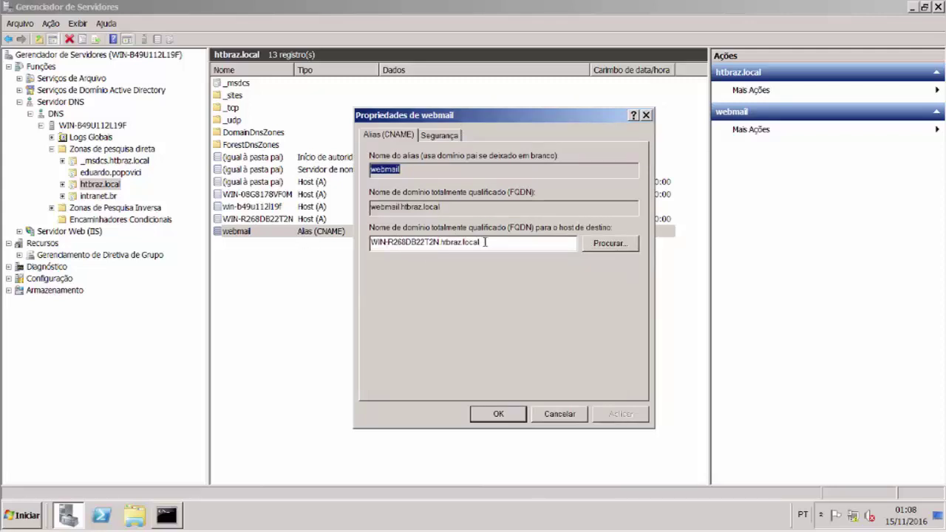
pyautogui.moveTo(438, 242); pyautogui.dragTo(370, 243)
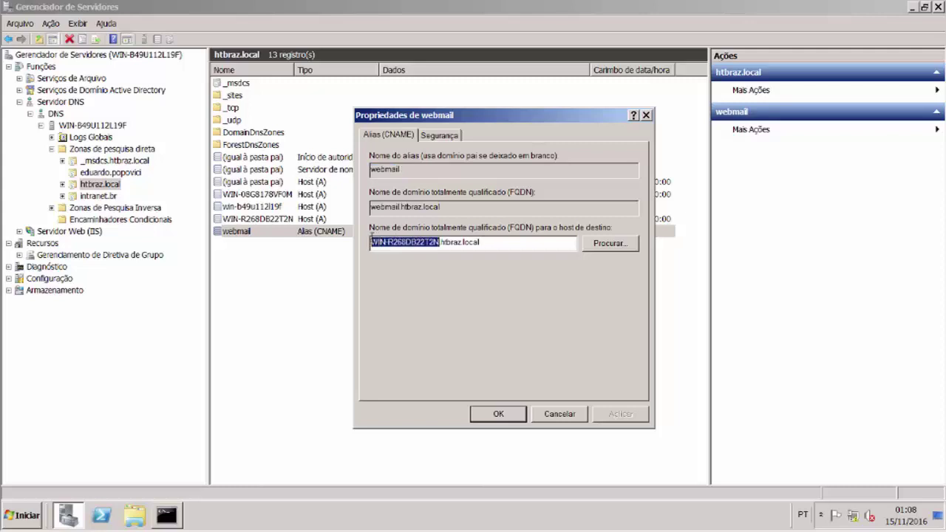
pyautogui.moveTo(440, 242); pyautogui.dragTo(491, 244)
pyautogui.click(499, 243)
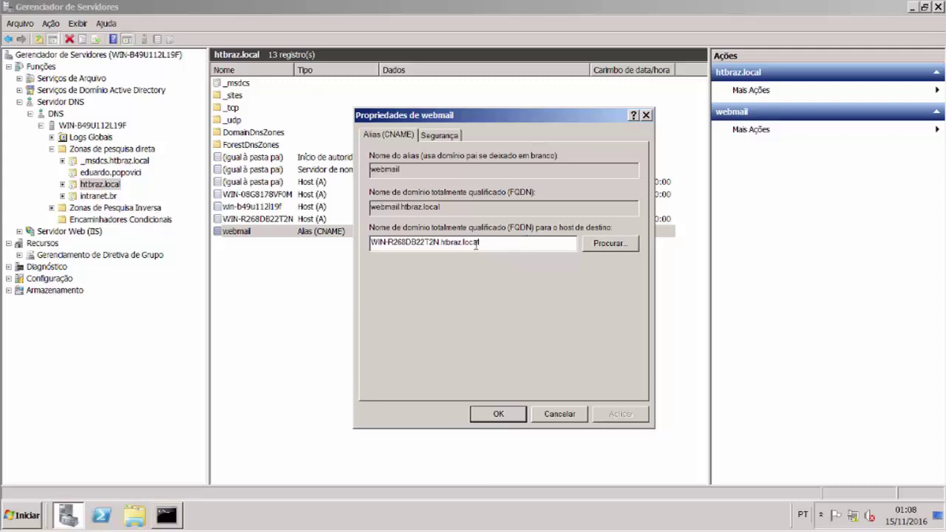
pyautogui.moveTo(482, 243); pyautogui.dragTo(371, 242)
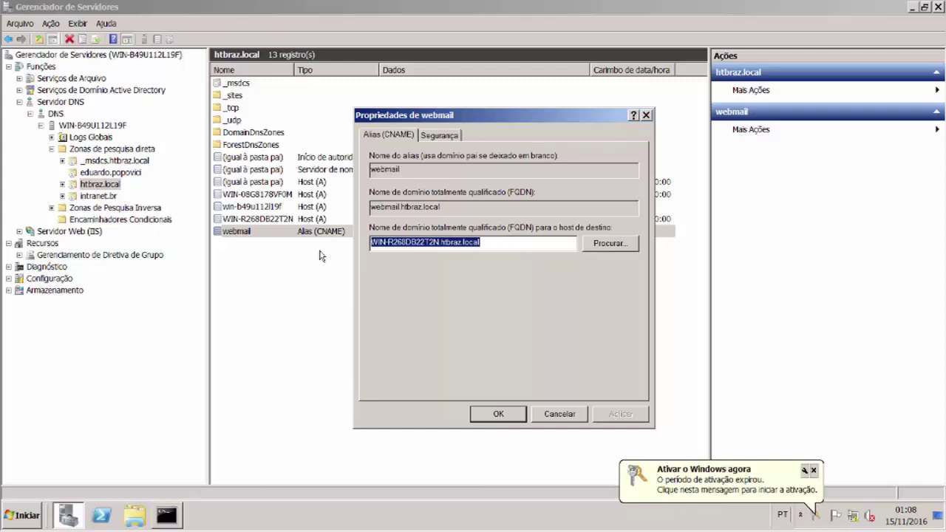
pyautogui.click(813, 473)
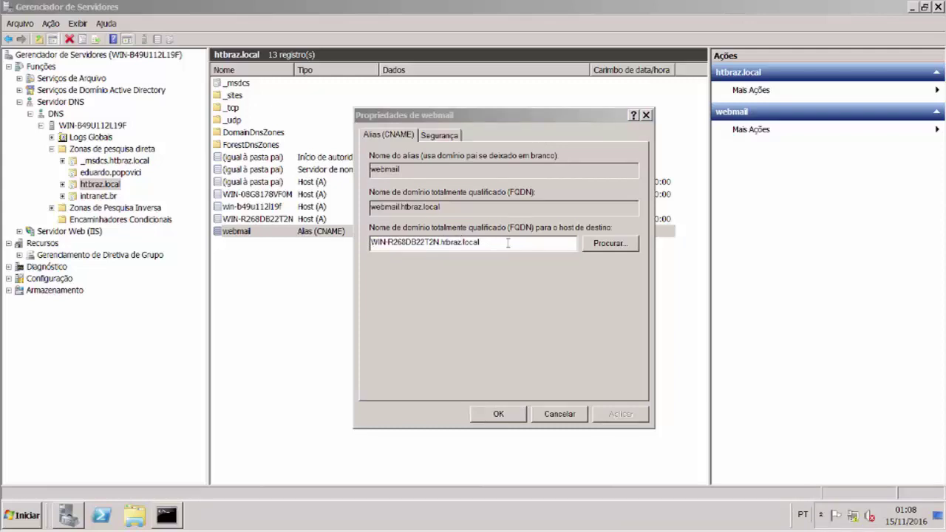
pyautogui.click(566, 414)
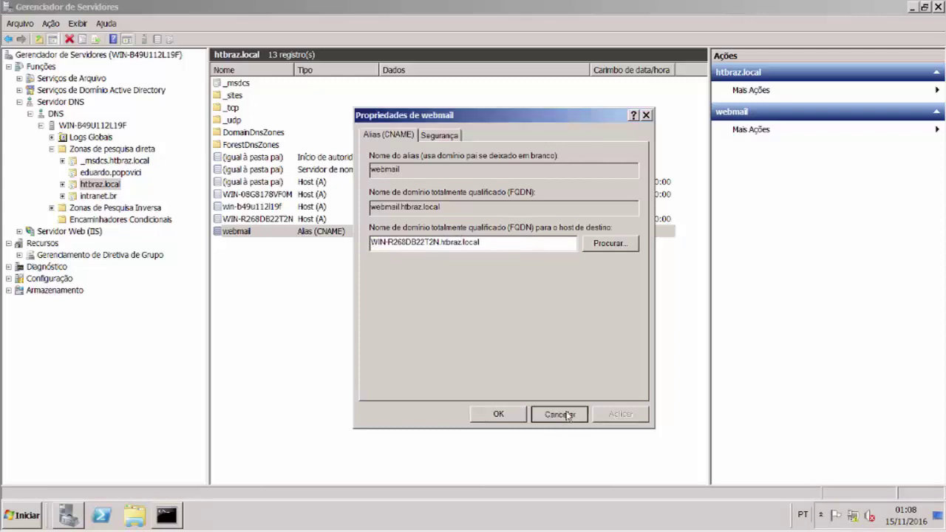
# Start a new host record in the htbraz.local zone with the name papagaio and the IP address 172.16.40.10
pyautogui.rightClick(99, 185)
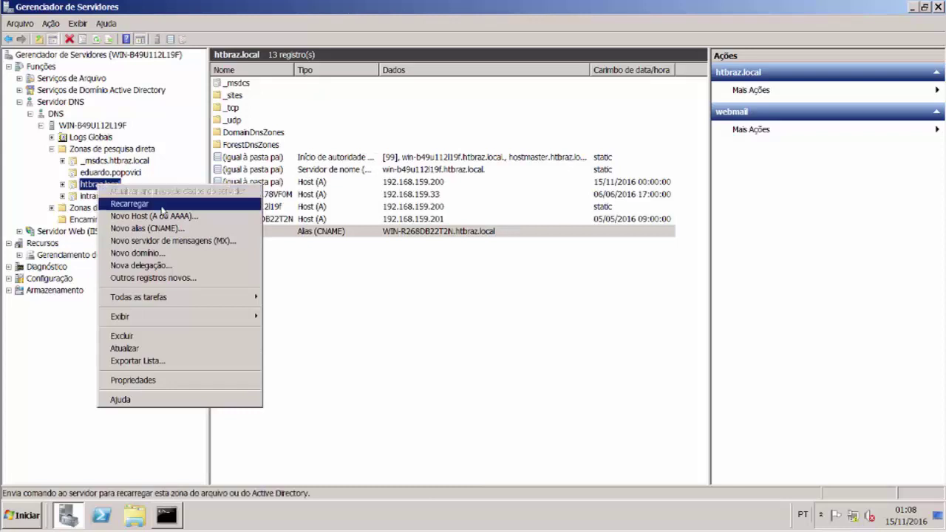
pyautogui.click(172, 216)
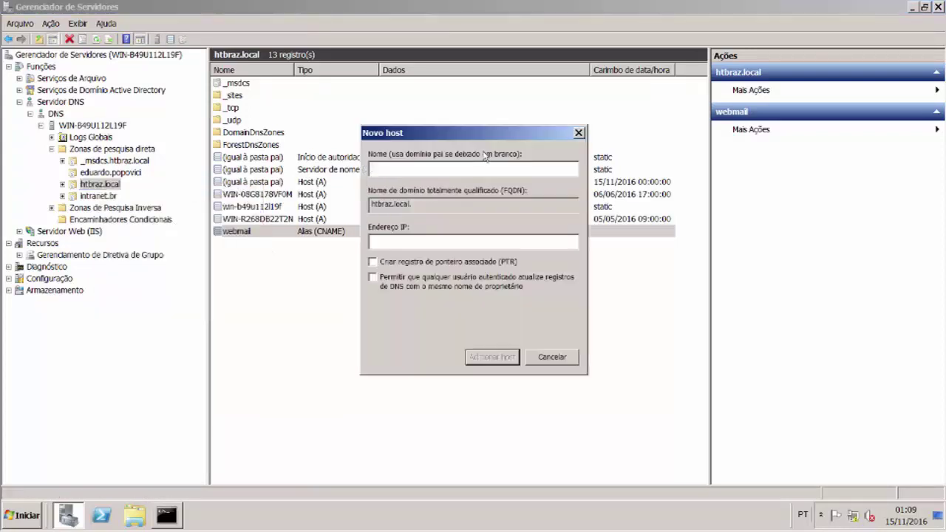
pyautogui.moveTo(486, 137); pyautogui.dragTo(570, 198)
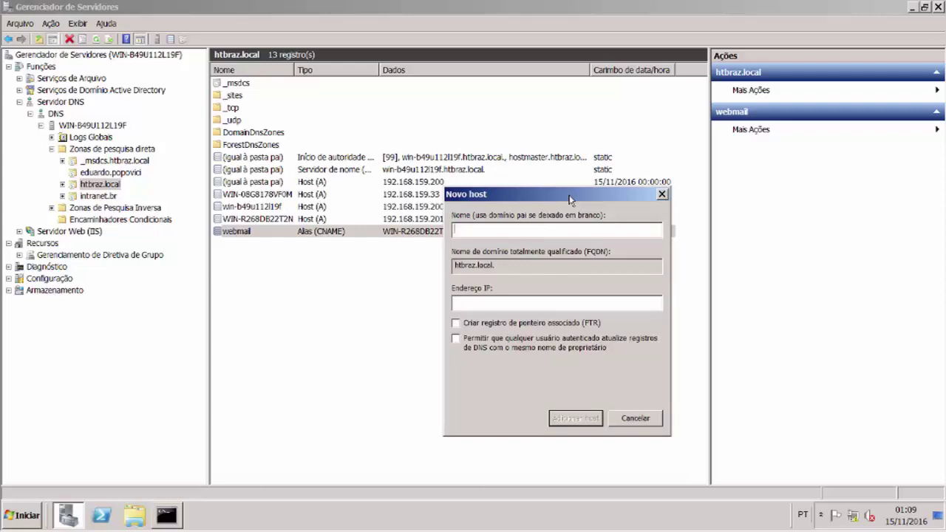
pyautogui.write('papagaio')
pyautogui.press('Tab')
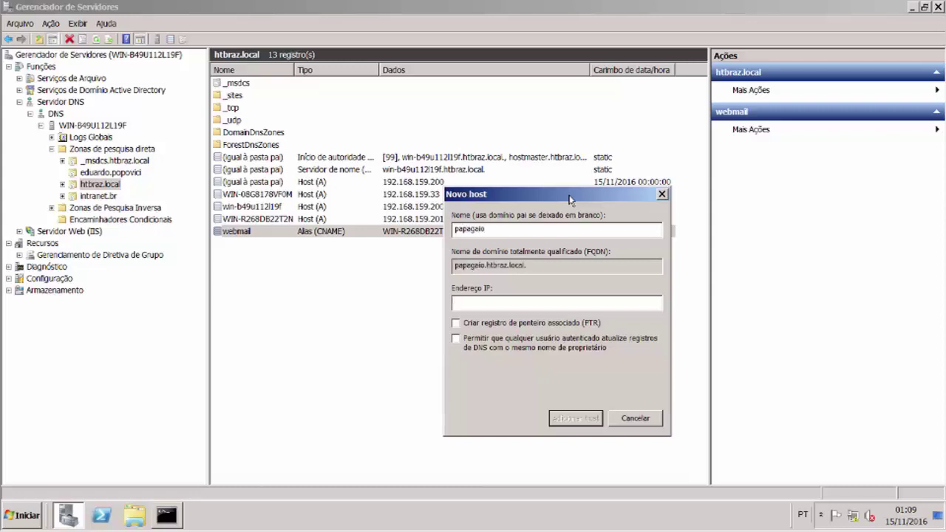
pyautogui.write('172.16.40.10')
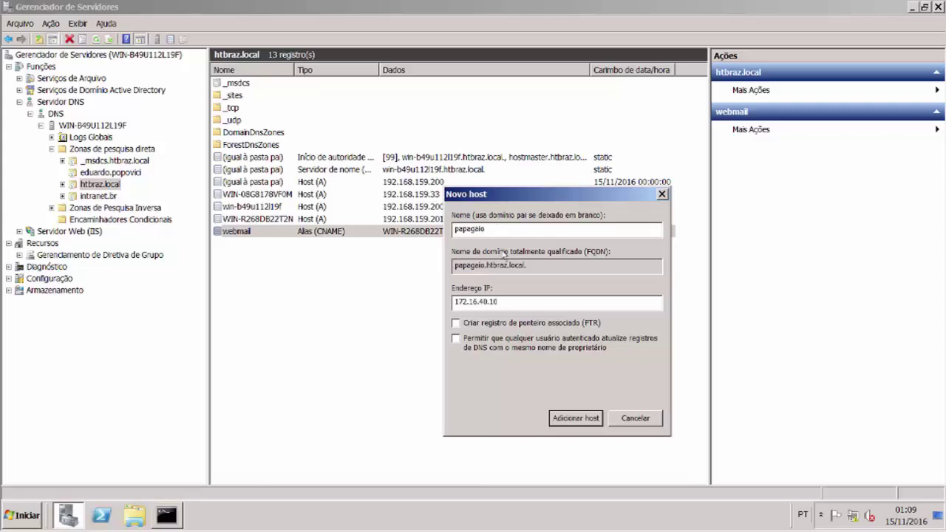
# Enable the associated PTR record and updates by authenticated users, add the papagaio host, and select its record after closing the dialog
pyautogui.click(457, 324)
pyautogui.click(458, 340)
pyautogui.click(458, 339)
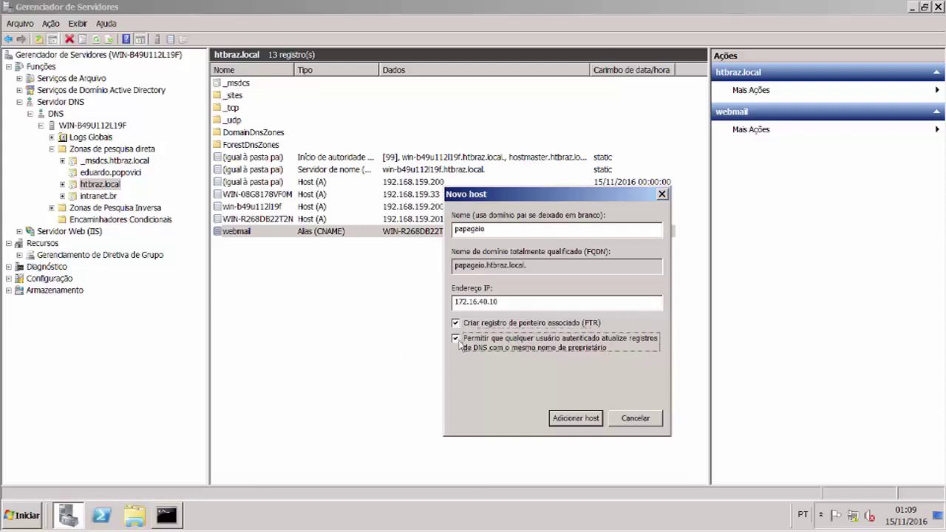
pyautogui.click(594, 419)
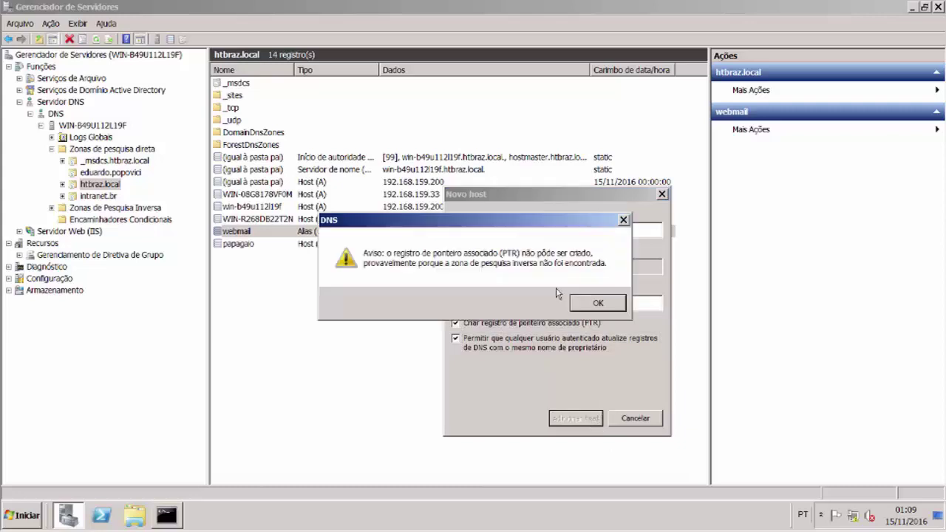
pyautogui.click(613, 303)
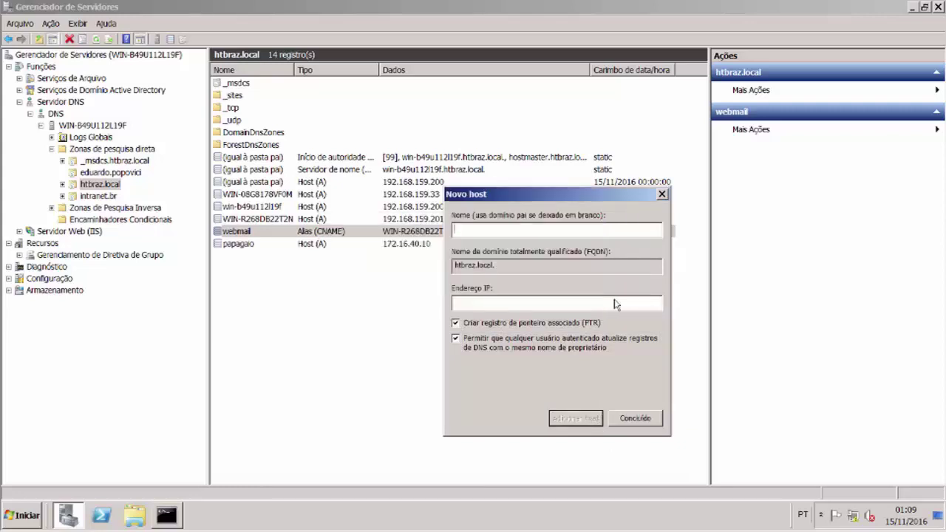
pyautogui.click(635, 418)
pyautogui.click(346, 244)
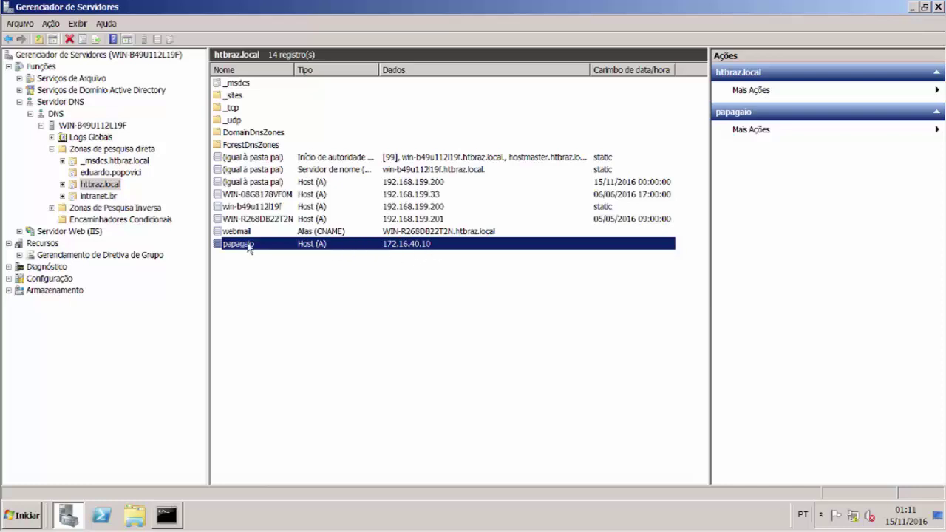
pyautogui.rightClick(98, 186)
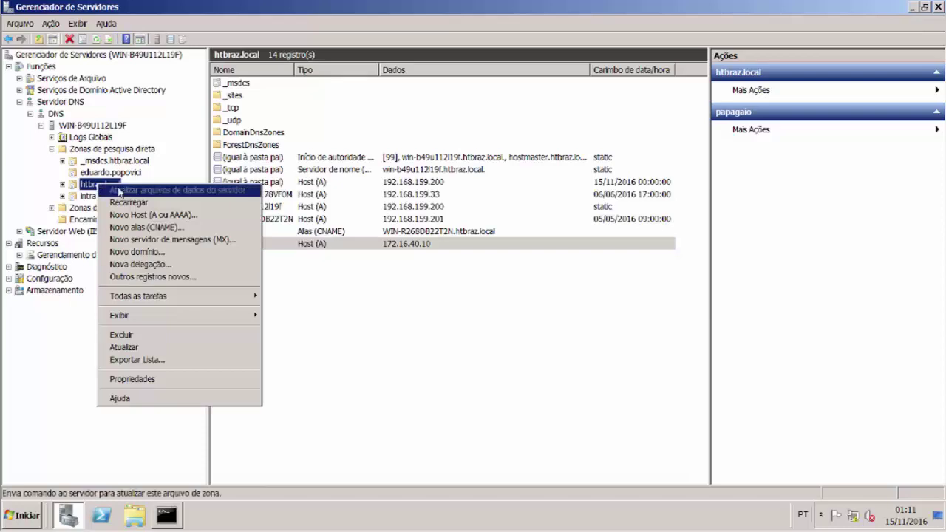
pyautogui.click(173, 216)
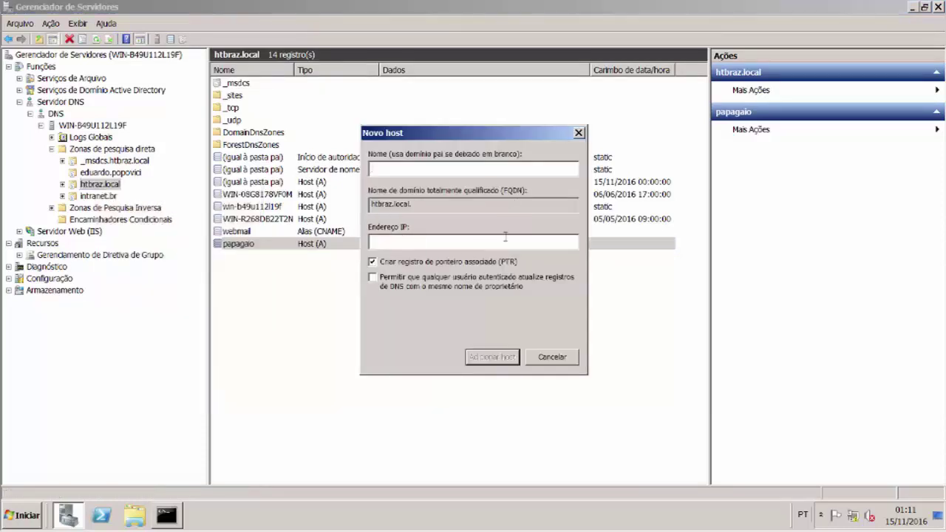
pyautogui.click(573, 359)
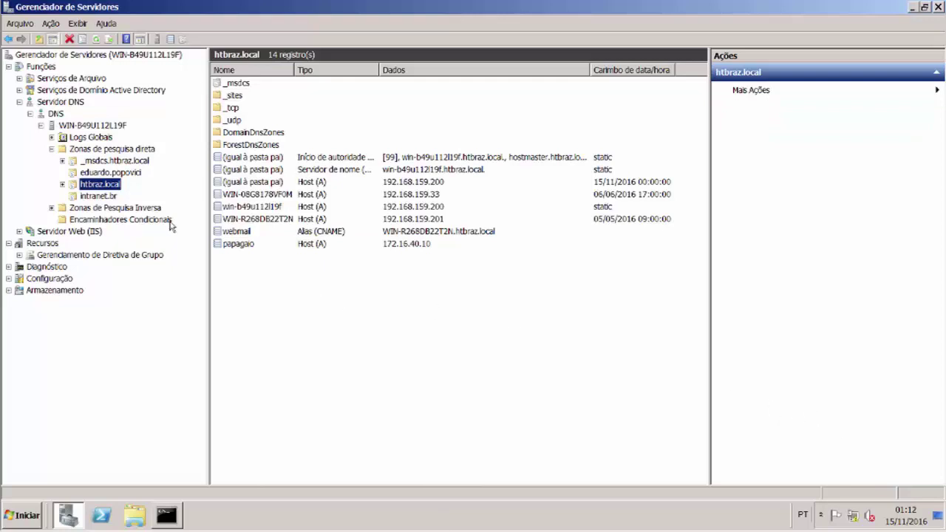
# Start another resource record in the htbraz.local zone, choosing the mail exchanger (MX) record type
pyautogui.rightClick(108, 188)
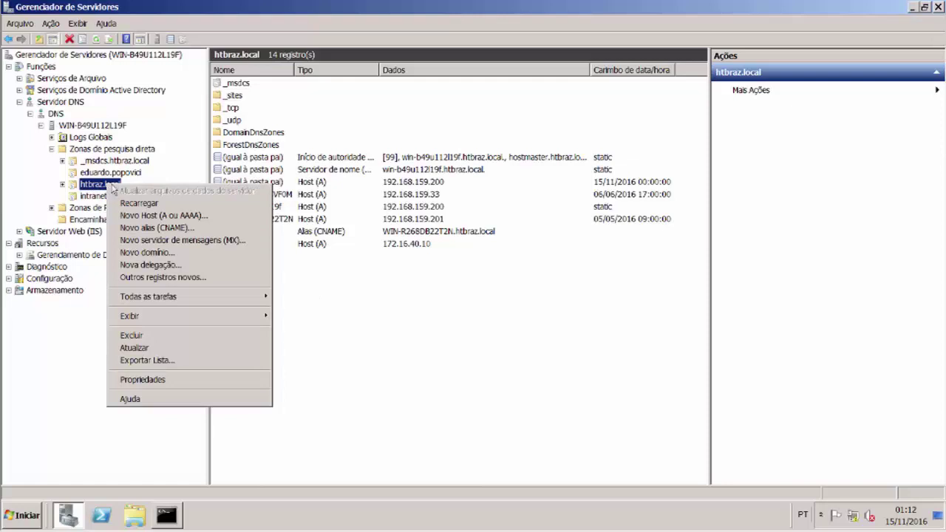
pyautogui.click(192, 284)
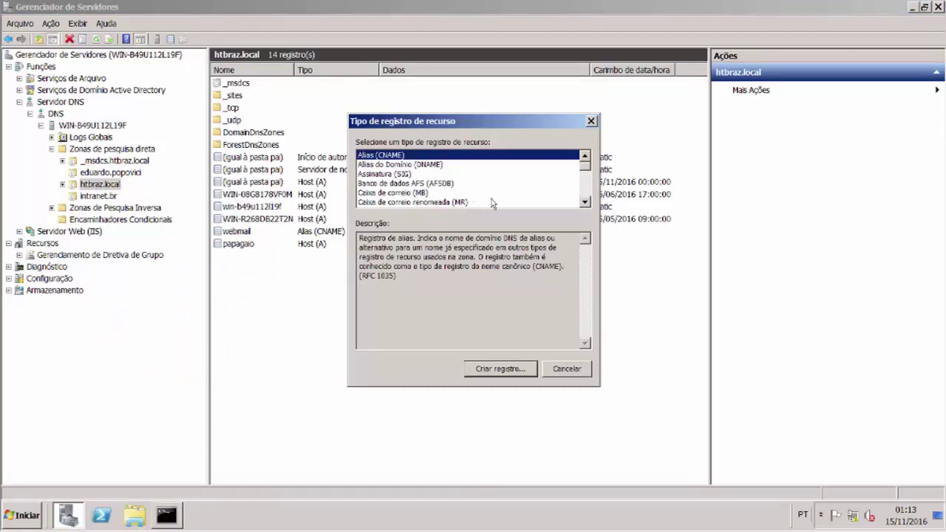
pyautogui.click(585, 202)
pyautogui.click(585, 203)
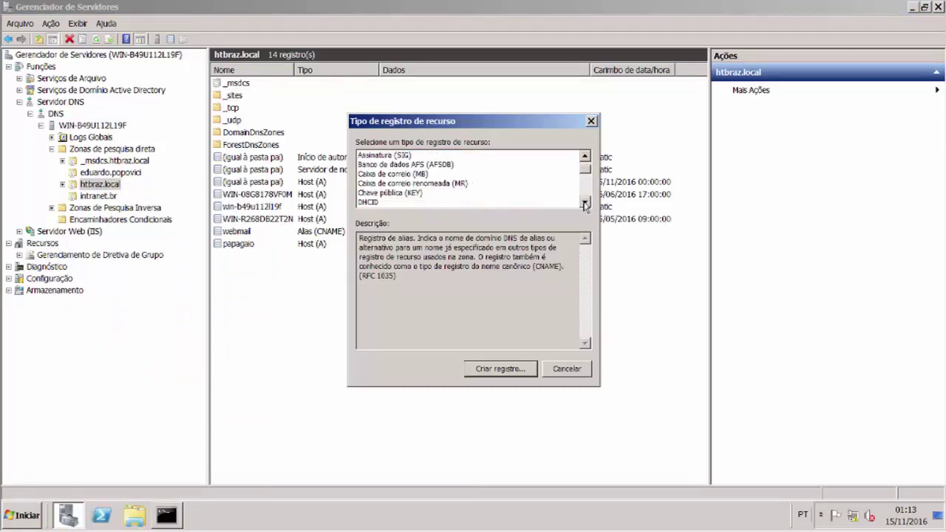
pyautogui.click(585, 203)
pyautogui.doubleClick(585, 202)
pyautogui.click(585, 203)
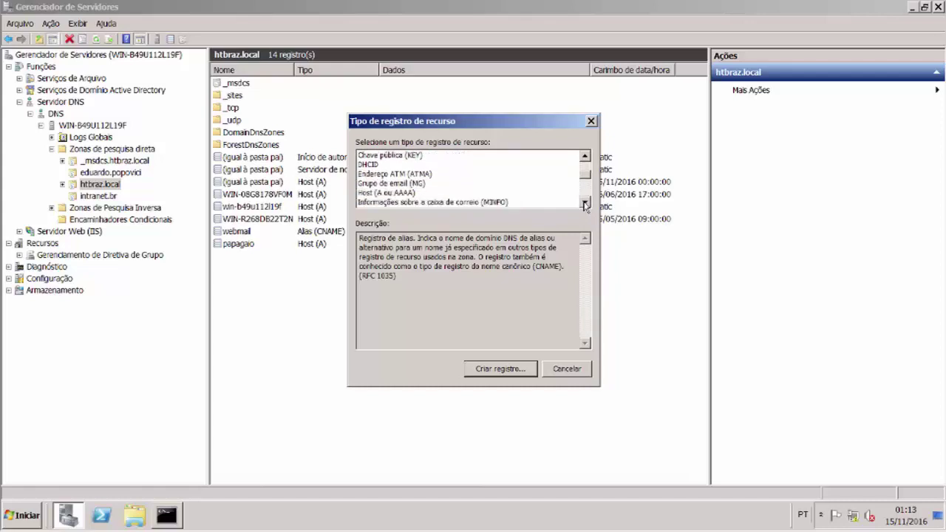
pyautogui.click(584, 203)
pyautogui.doubleClick(585, 202)
pyautogui.click(585, 203)
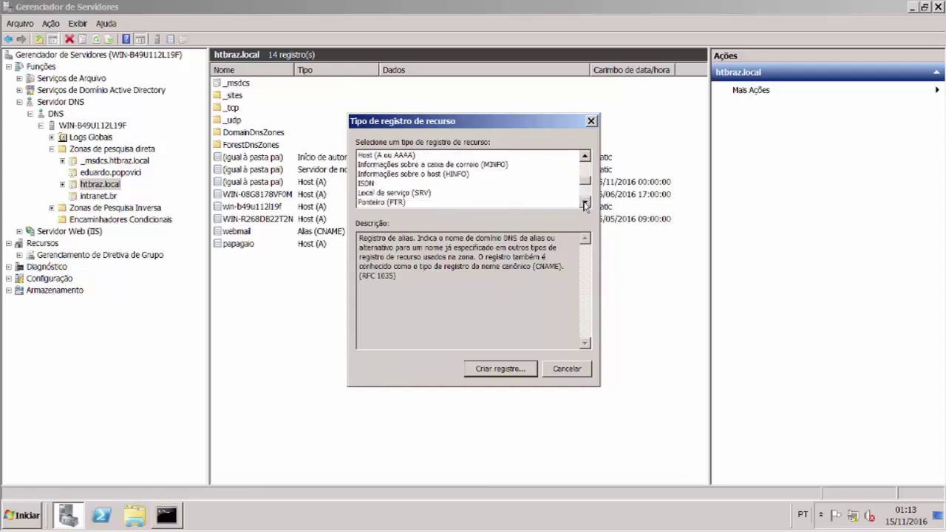
pyautogui.click(585, 203)
pyautogui.doubleClick(585, 203)
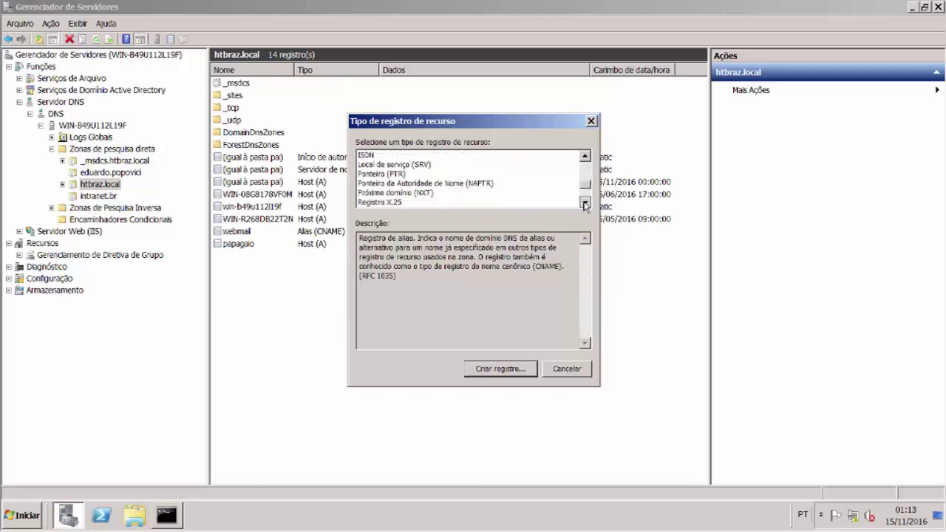
pyautogui.click(584, 202)
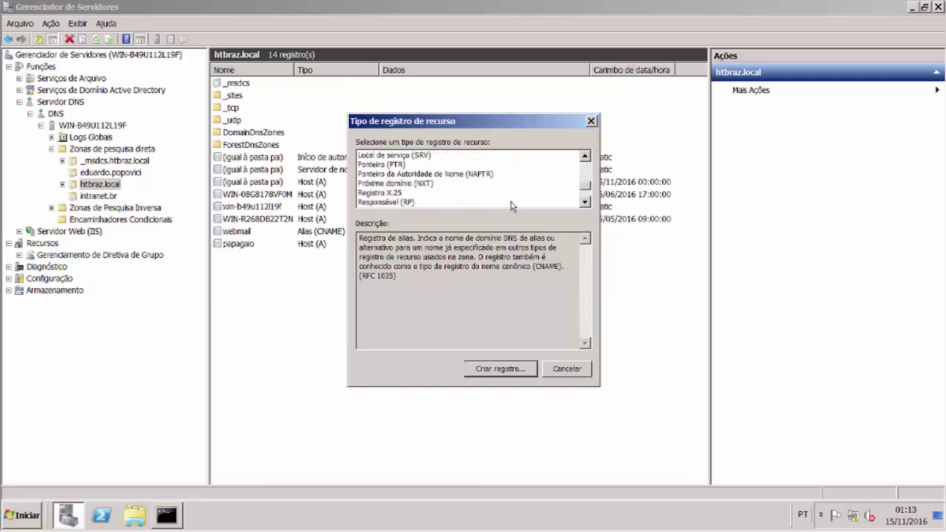
pyautogui.doubleClick(584, 202)
pyautogui.doubleClick(585, 203)
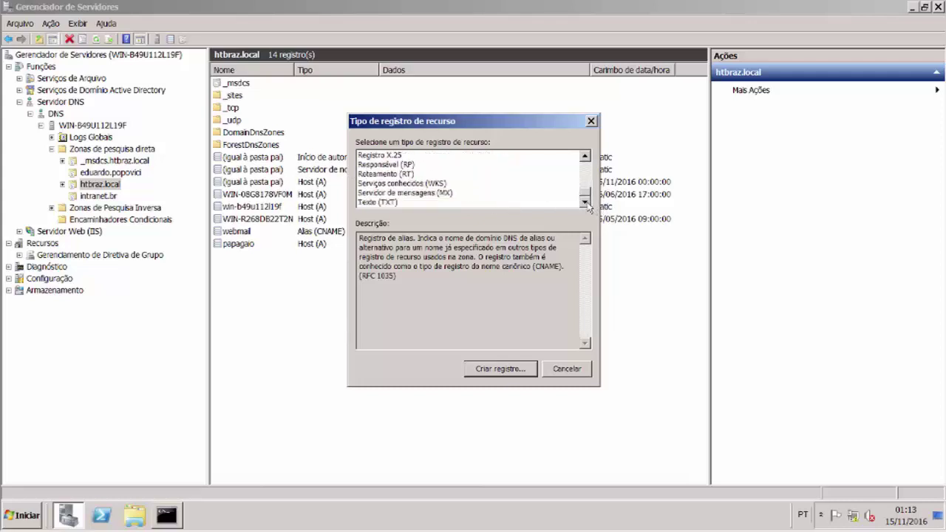
pyautogui.click(433, 195)
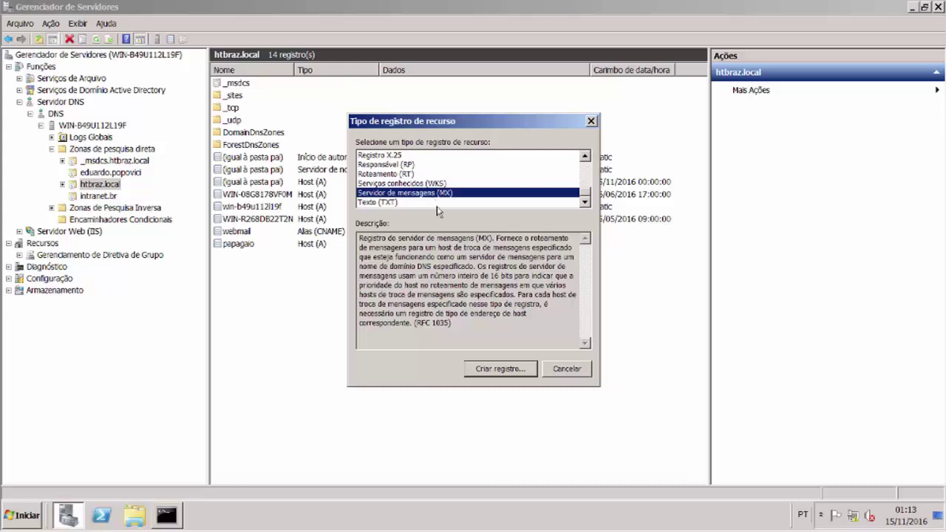
pyautogui.click(514, 369)
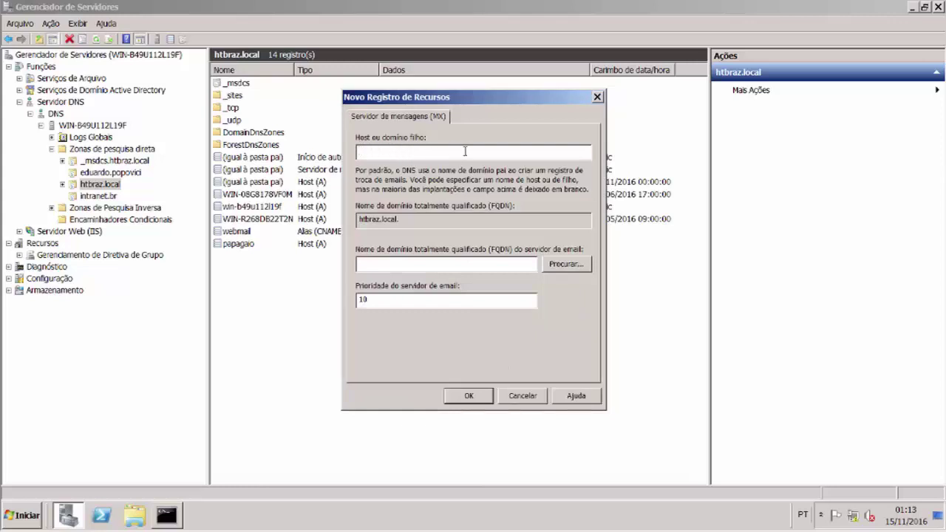
# Enter webmailexch as the host or child domain of the new MX record
pyautogui.write('webmail')
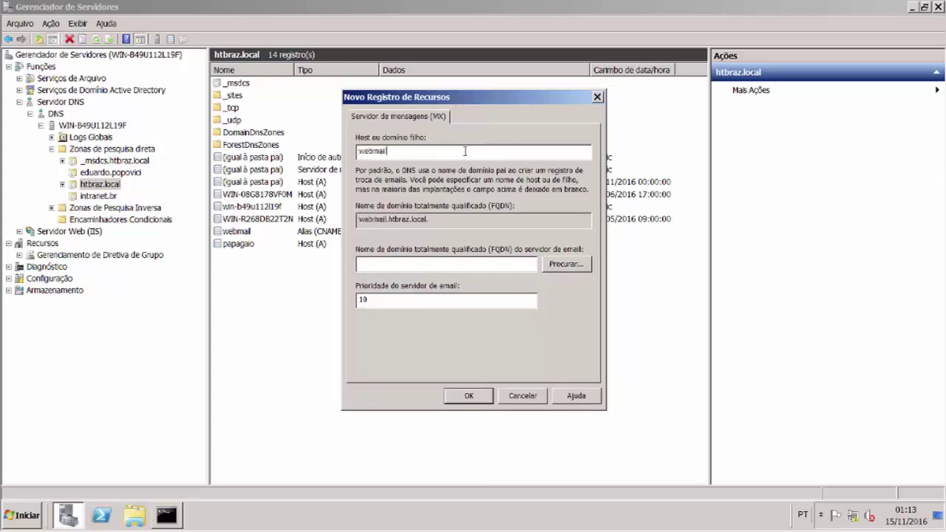
pyautogui.write('exch')
pyautogui.click(412, 261)
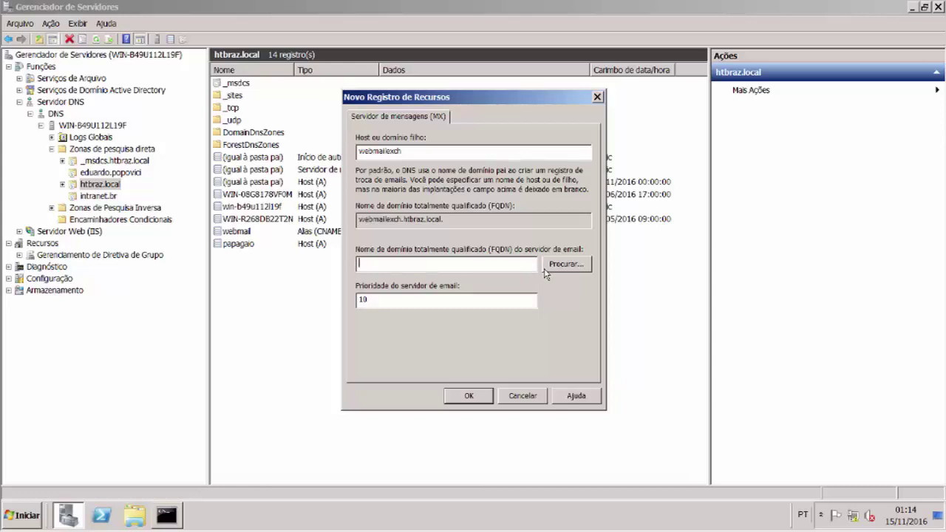
# Browse the htbraz.local forward zone, choose host WIN-R268DB22T2N as the mail server, create the MX record, and finish adding records
pyautogui.click(553, 267)
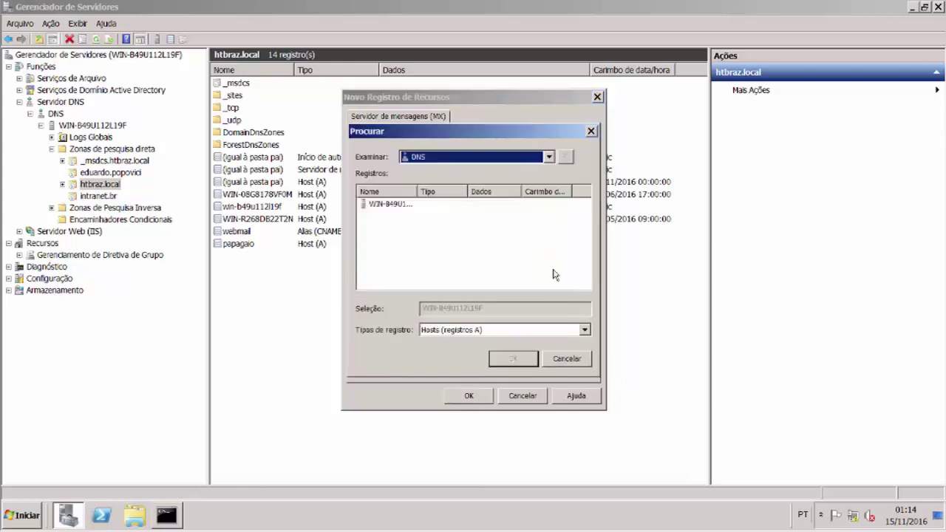
pyautogui.doubleClick(392, 209)
pyautogui.doubleClick(395, 204)
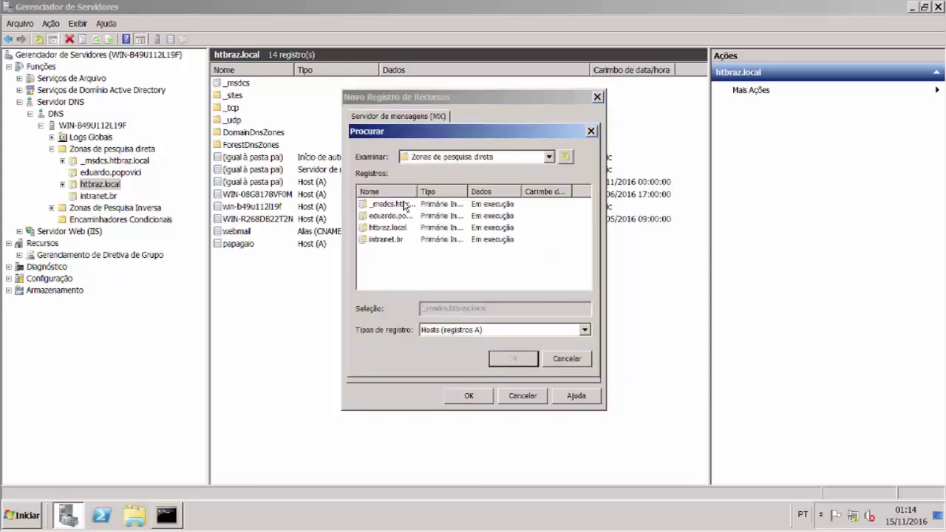
pyautogui.doubleClick(405, 228)
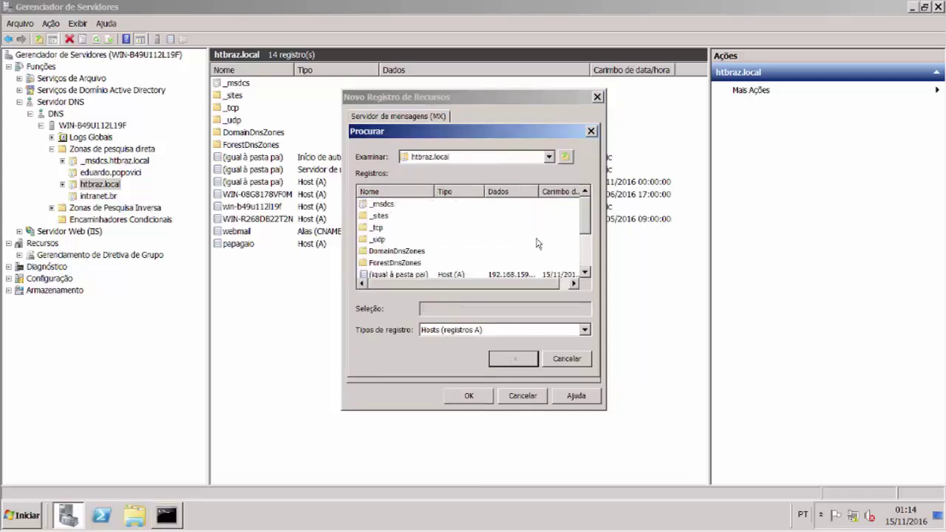
pyautogui.moveTo(588, 216); pyautogui.dragTo(585, 249)
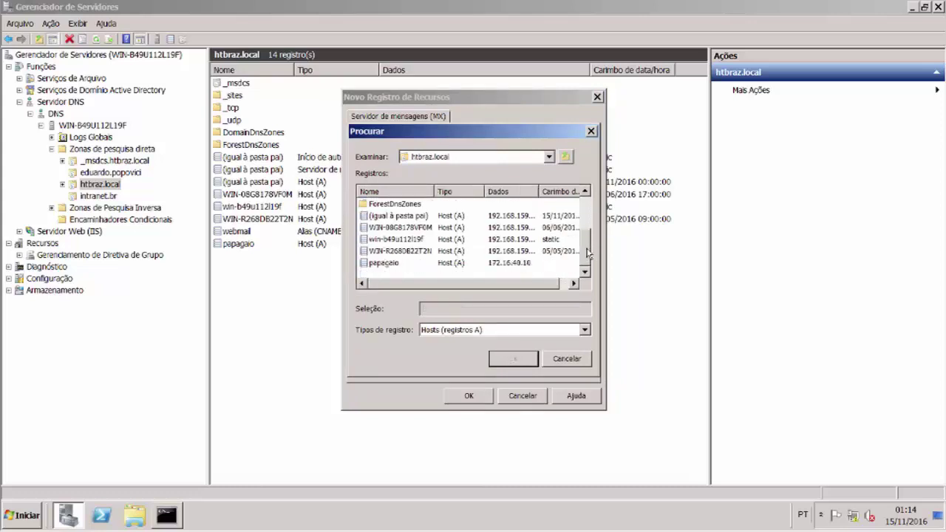
pyautogui.doubleClick(538, 189)
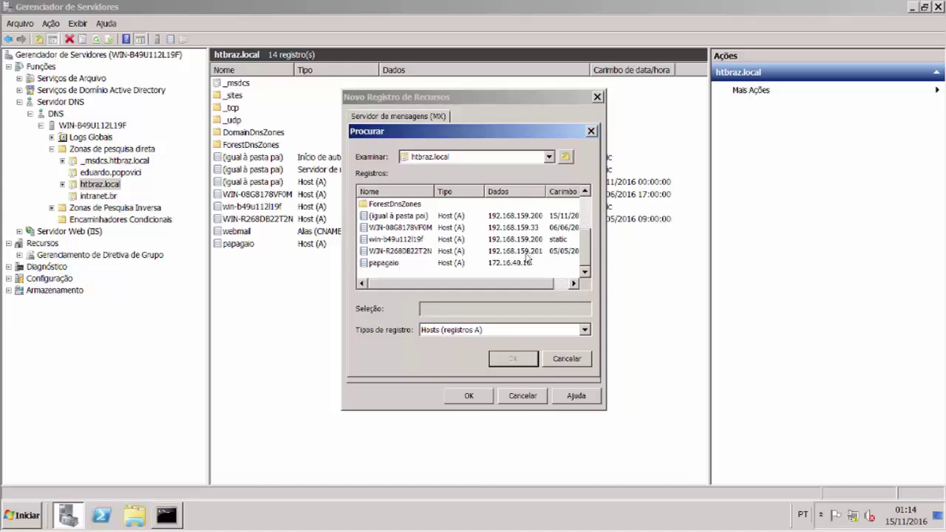
pyautogui.click(418, 252)
pyautogui.click(512, 358)
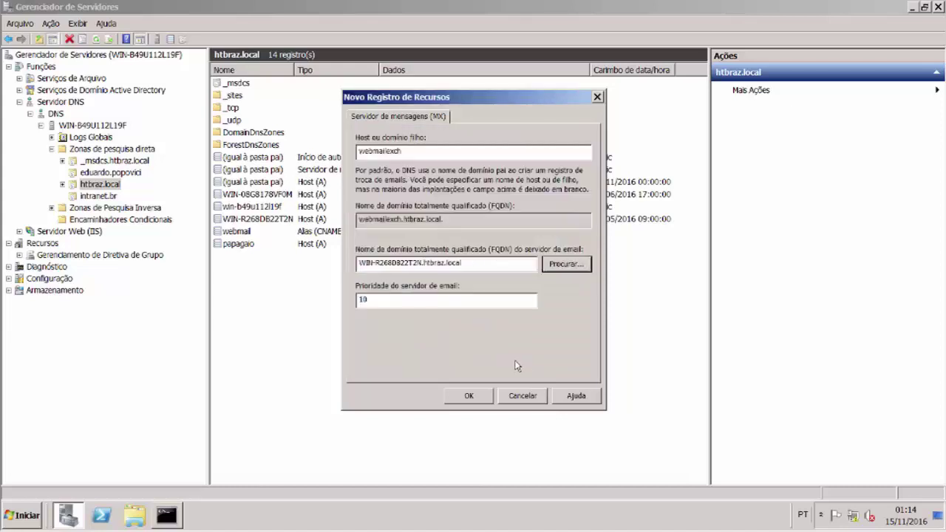
pyautogui.click(470, 394)
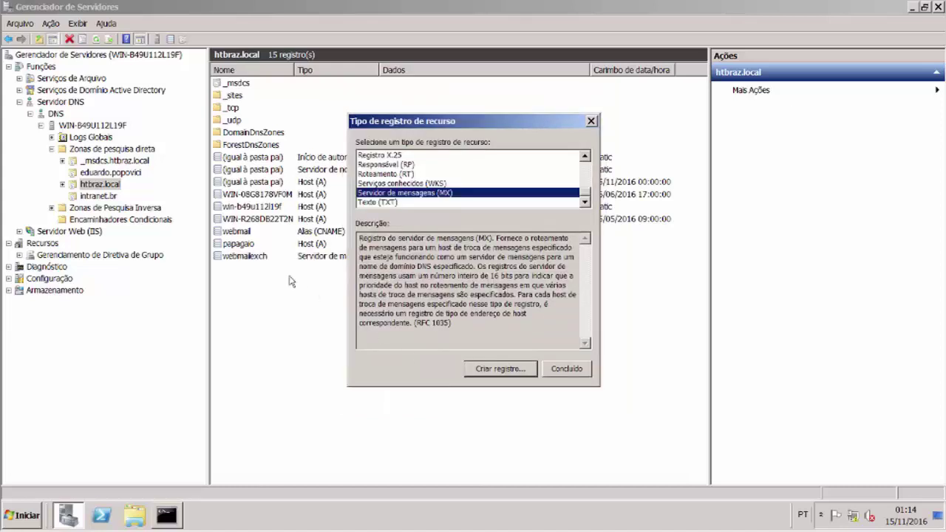
pyautogui.click(566, 368)
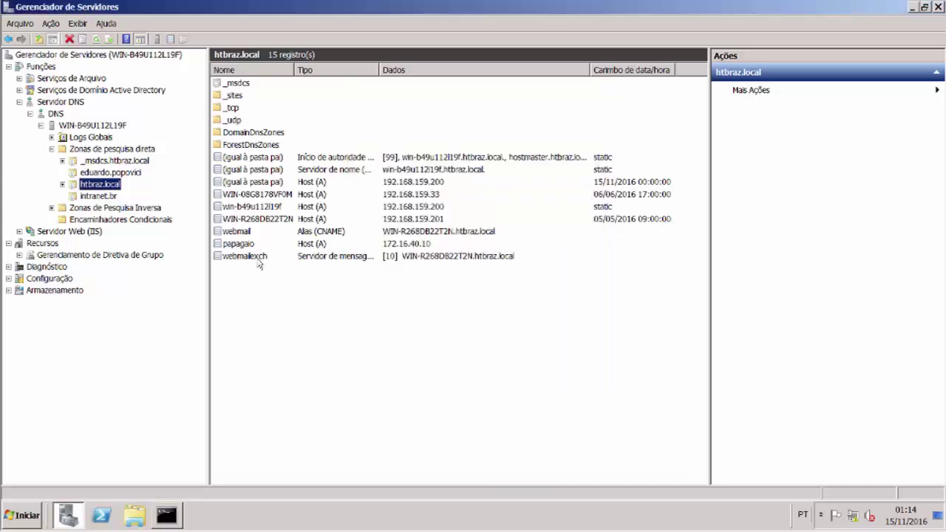
# Select the webmailexch record and fit the record type column to its contents
pyautogui.click(356, 257)
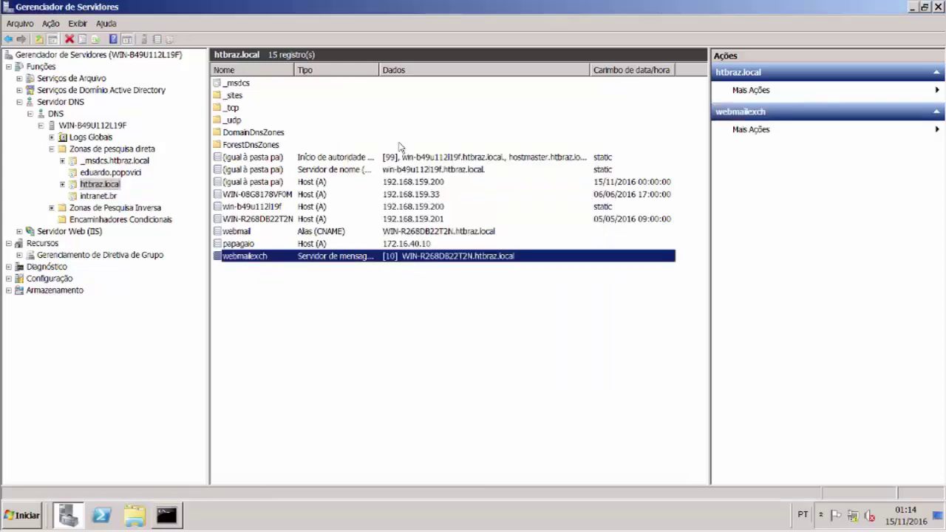
pyautogui.doubleClick(378, 70)
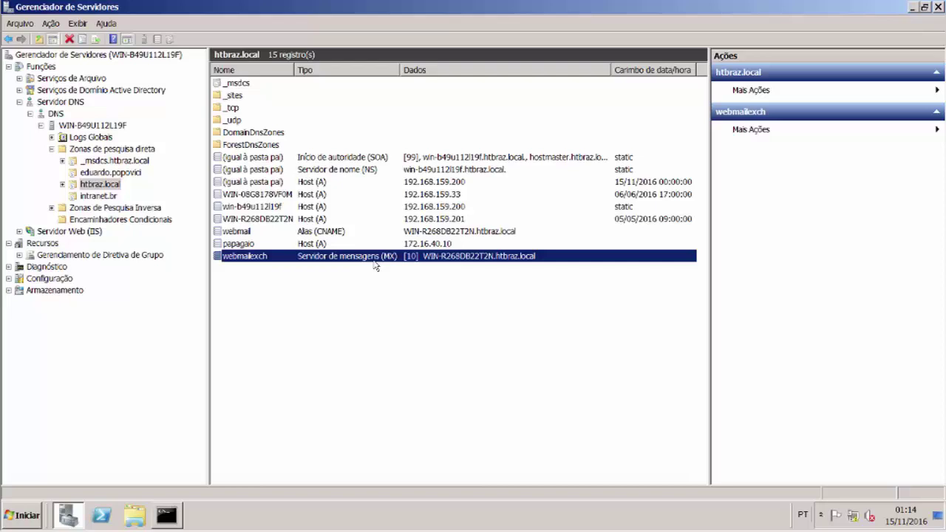
# Switch to the Command Prompt, clear its screen and start an interactive nslookup session
pyautogui.click(167, 515)
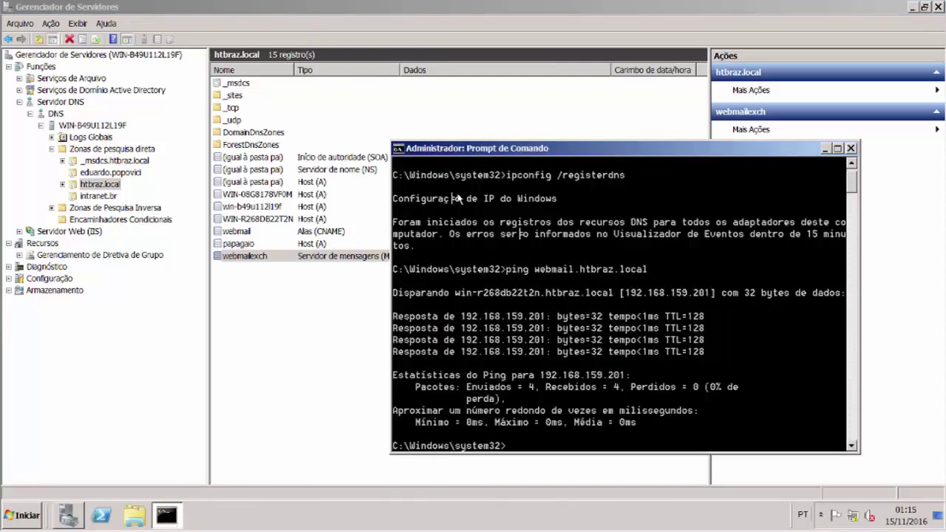
pyautogui.write('cls')
pyautogui.press('Return')
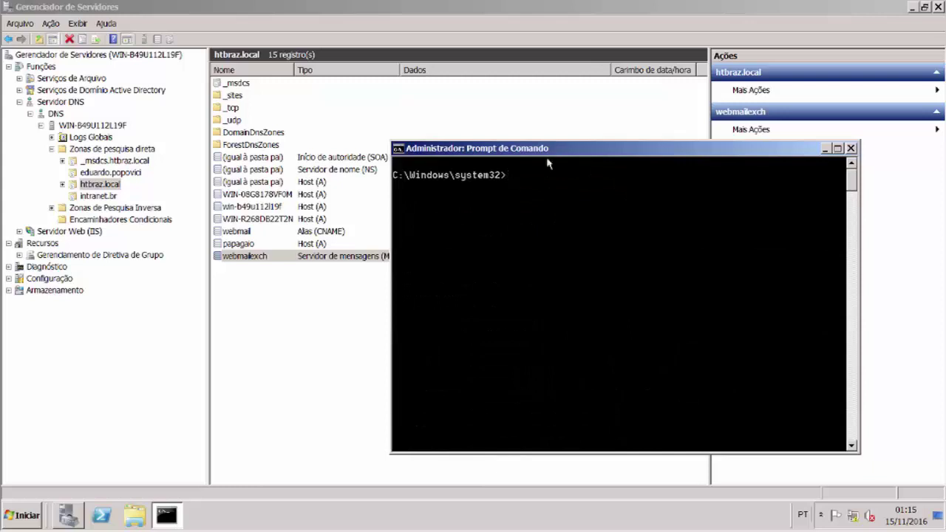
pyautogui.moveTo(558, 149); pyautogui.dragTo(597, 175)
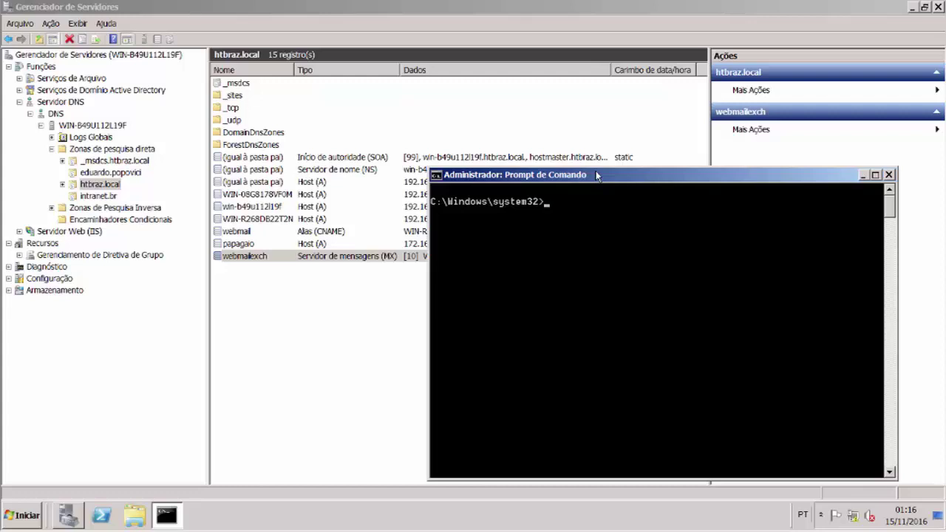
pyautogui.write('nslookup')
pyautogui.press('Return')
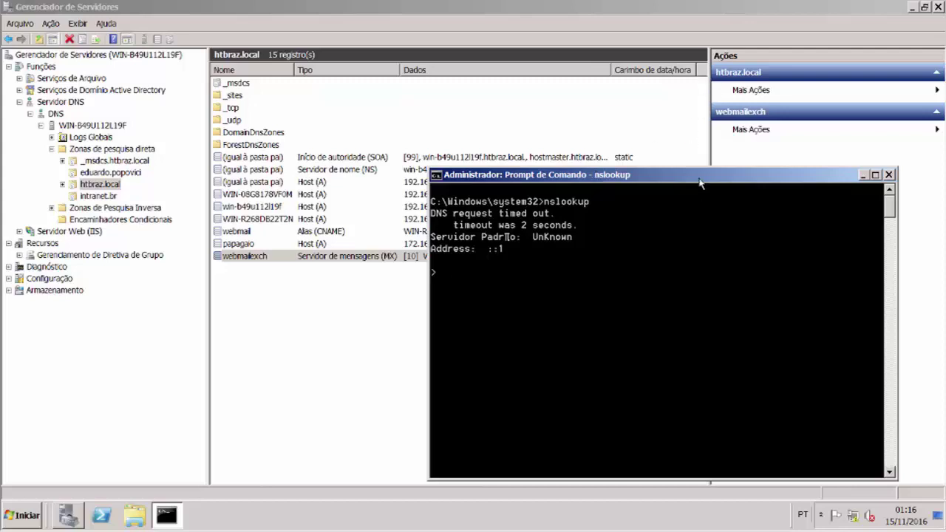
# Point the nslookup session at DNS server 192.168.159.200 and reposition the console window
pyautogui.moveTo(669, 174); pyautogui.dragTo(654, 120)
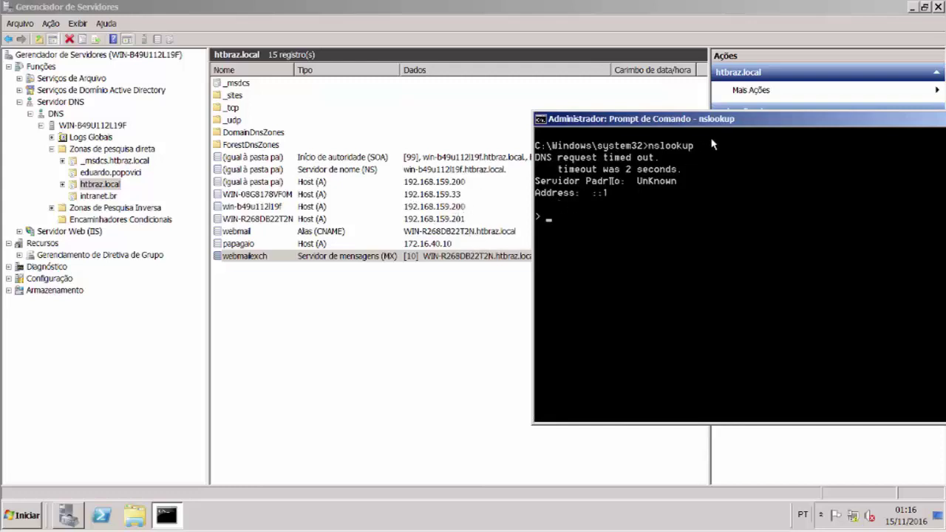
pyautogui.moveTo(758, 123); pyautogui.dragTo(706, 138)
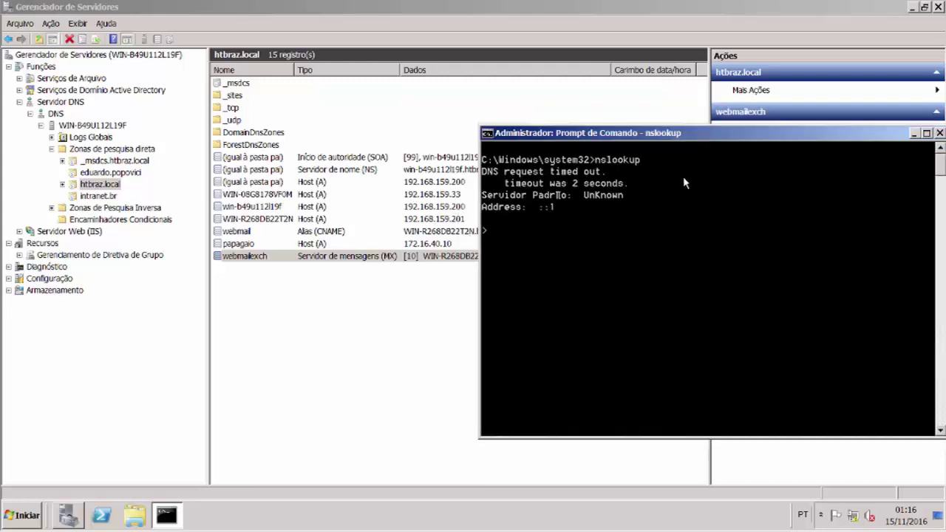
pyautogui.write('server 192.168.159.200')
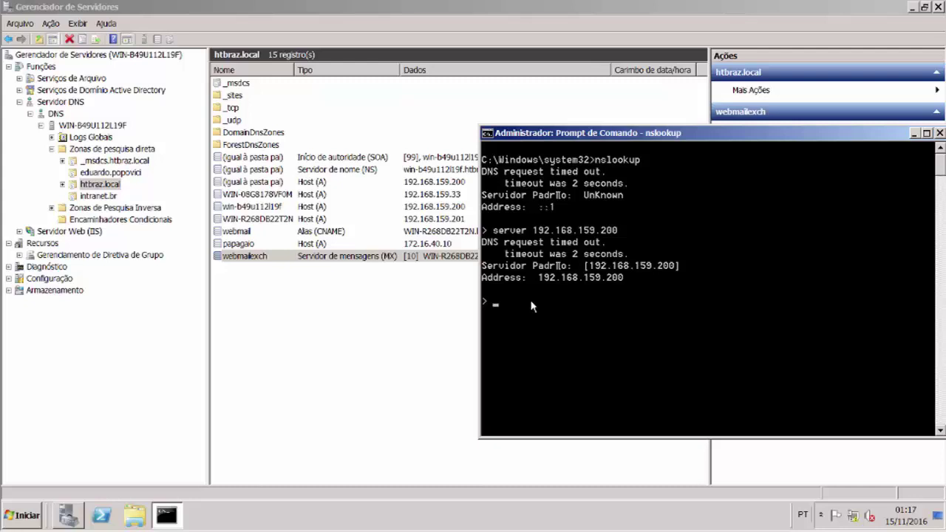
pyautogui.moveTo(742, 138); pyautogui.dragTo(531, 133)
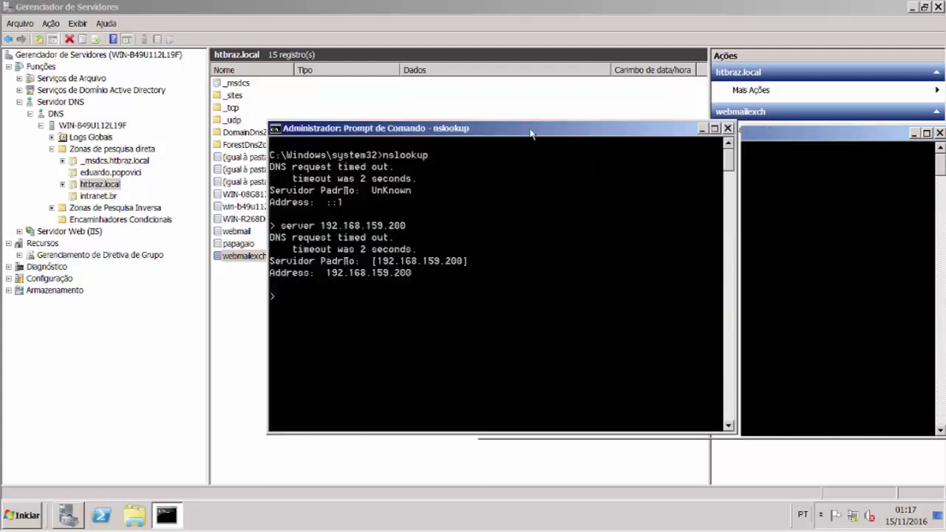
# Set the nslookup query type to mx and look up htbraz.local, keeping the zone's record list in view
pyautogui.write('set')
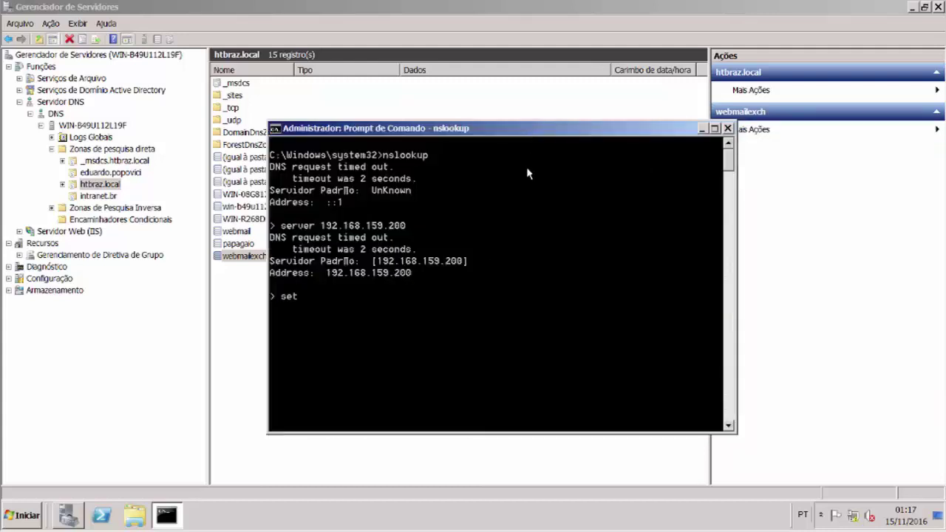
pyautogui.write(' q=mx')
pyautogui.moveTo(475, 131); pyautogui.dragTo(602, 34)
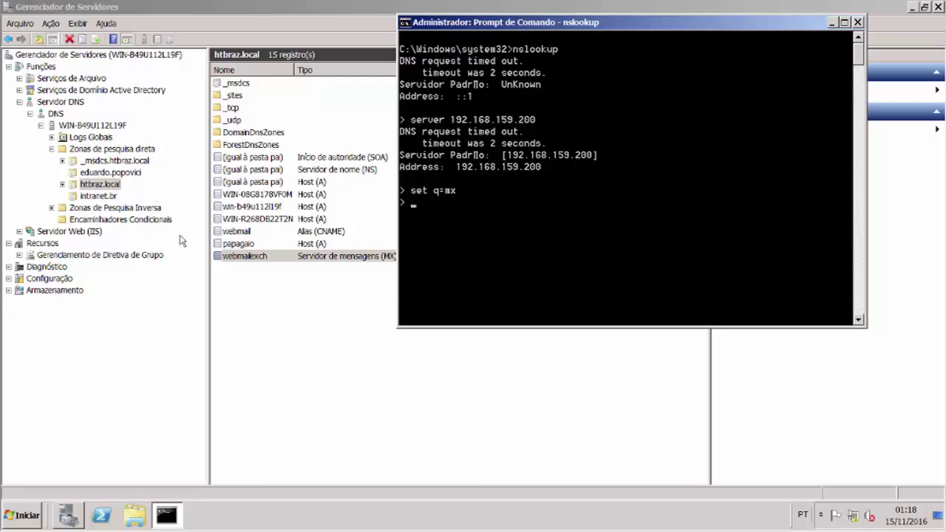
pyautogui.write('htbraz.local')
pyautogui.press('Return')
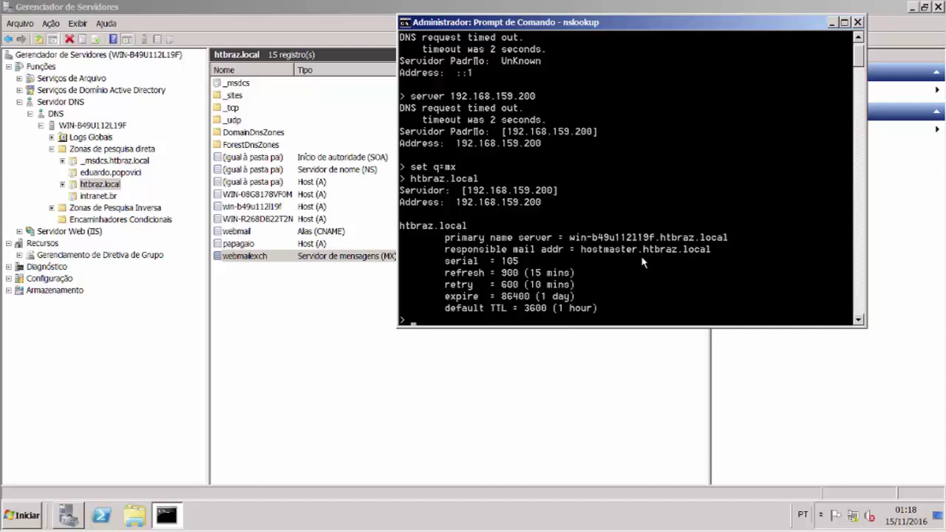
# Set the nslookup query type to ns and look up htbraz.local
pyautogui.write('set q=ns')
pyautogui.press('Return')
pyautogui.press('Up')
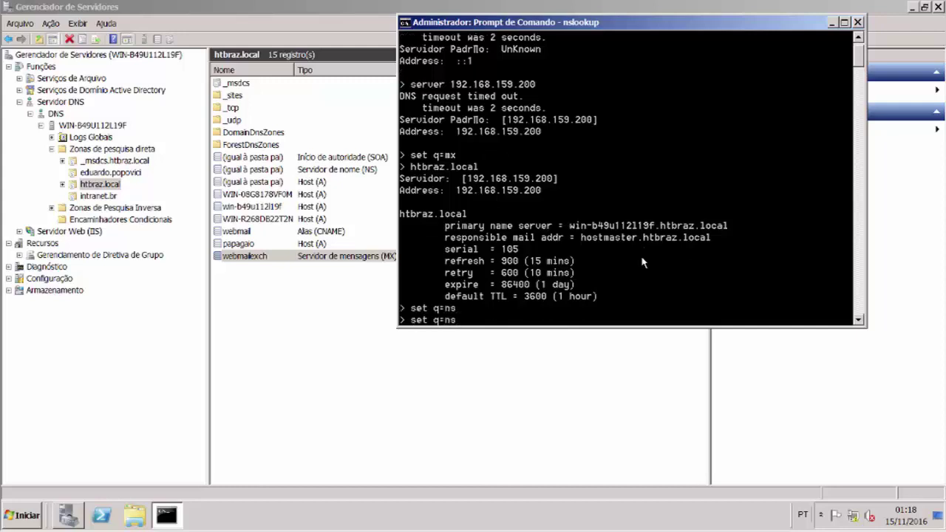
pyautogui.press('Escape')
pyautogui.press('Up')
pyautogui.press('Up')
pyautogui.press('Return')
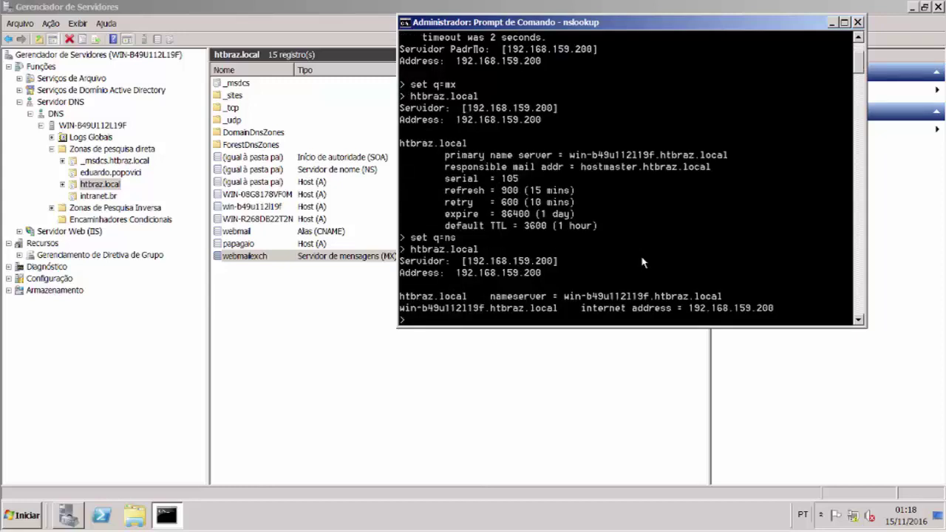
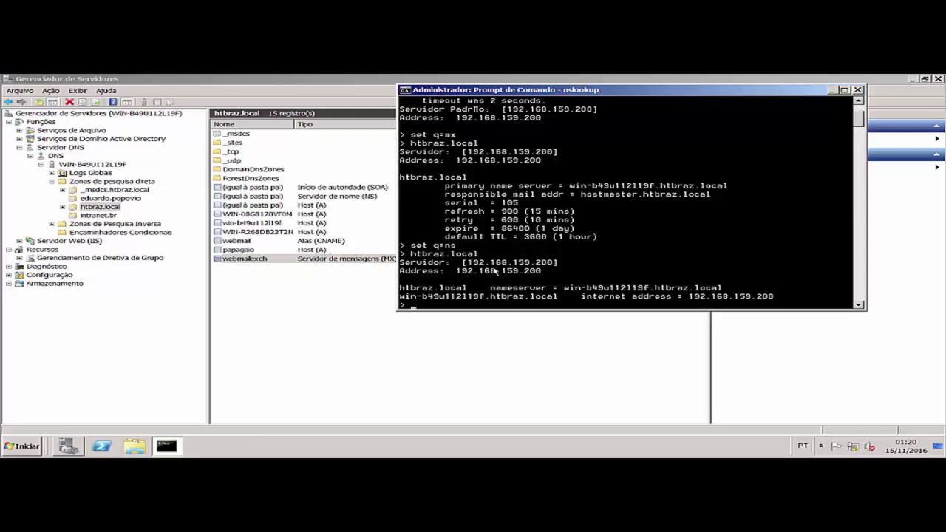
# Query the CNAME records of htbraz.local in nslookup, and close the console window
pyautogui.write('set q=cname')
pyautogui.press('Return')
pyautogui.write('htbraz.loc')
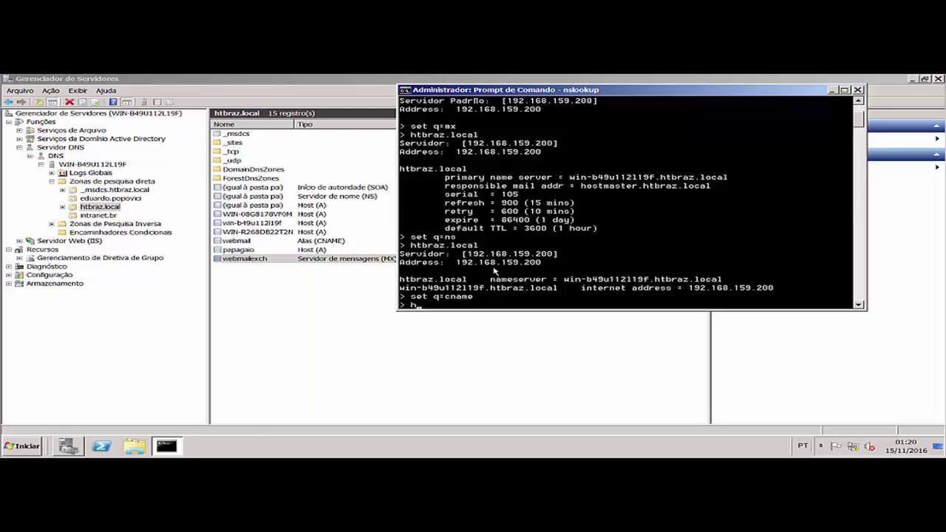
pyautogui.write('al')
pyautogui.press('Return')
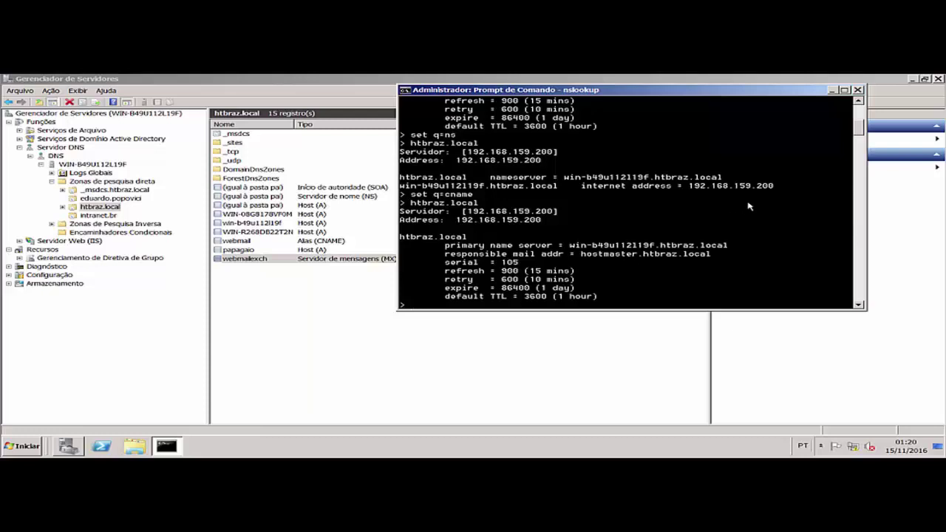
pyautogui.click(858, 90)
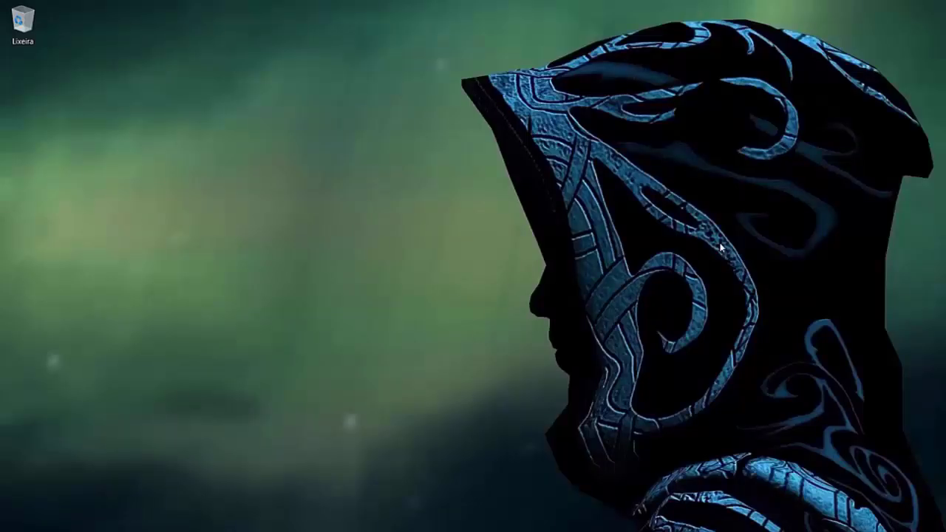
# Open a Command Prompt on the host computer, start nslookup and dismiss the network activity notification
pyautogui.press('super+r')
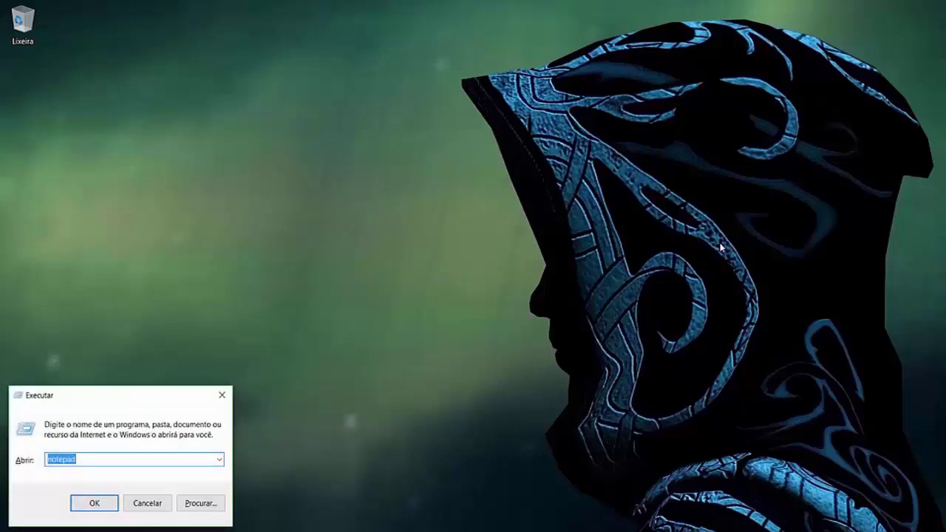
pyautogui.write('CMD')
pyautogui.press('Return')
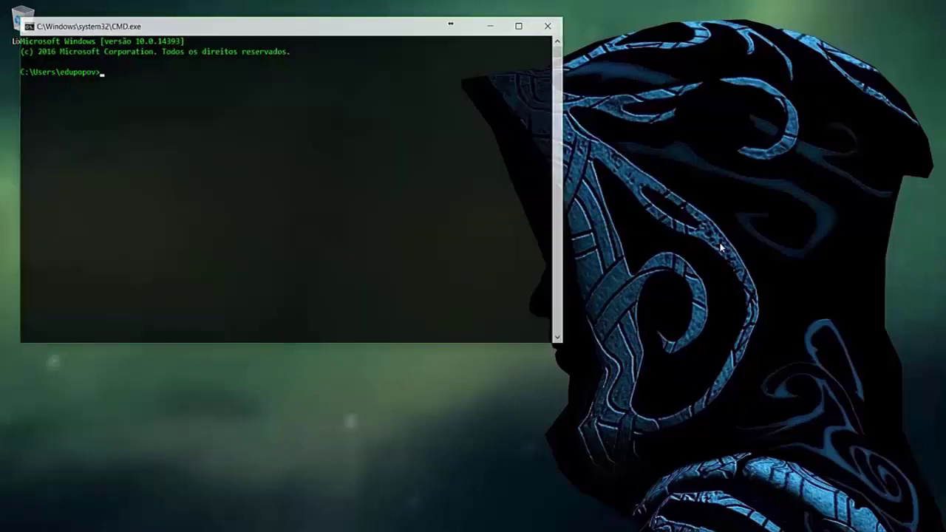
pyautogui.write('nslookup')
pyautogui.press('Return')
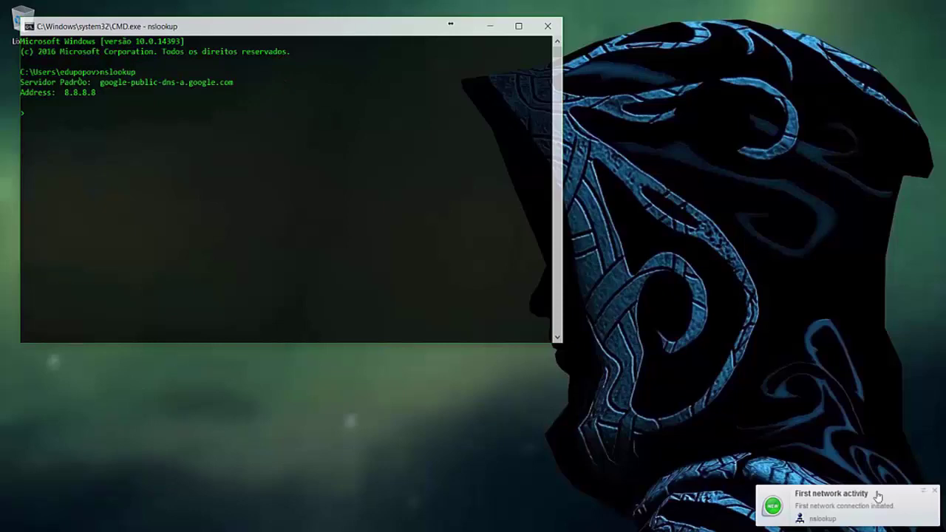
pyautogui.click(933, 489)
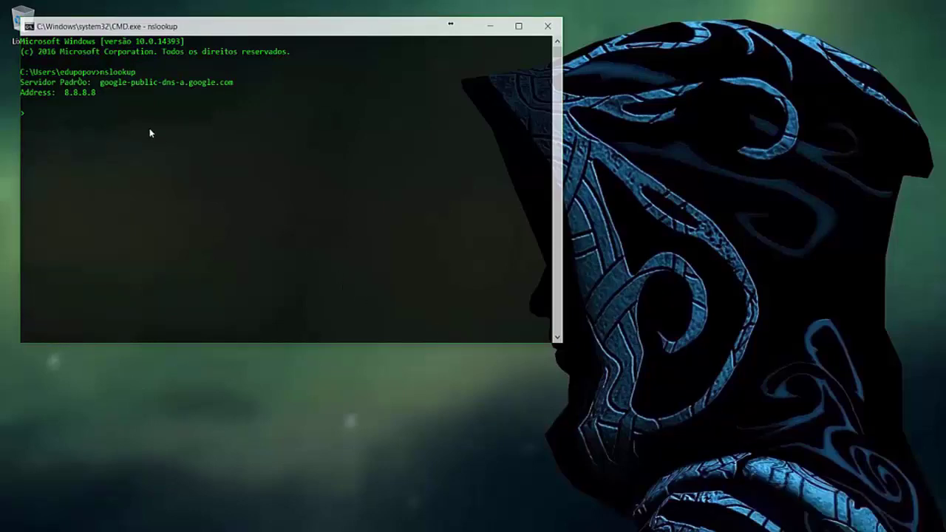
pyautogui.write('se')
pyautogui.press('BackSpace')
pyautogui.press('BackSpace')
pyautogui.write('set q=mx www.uol.com.br')
pyautogui.press('Return')
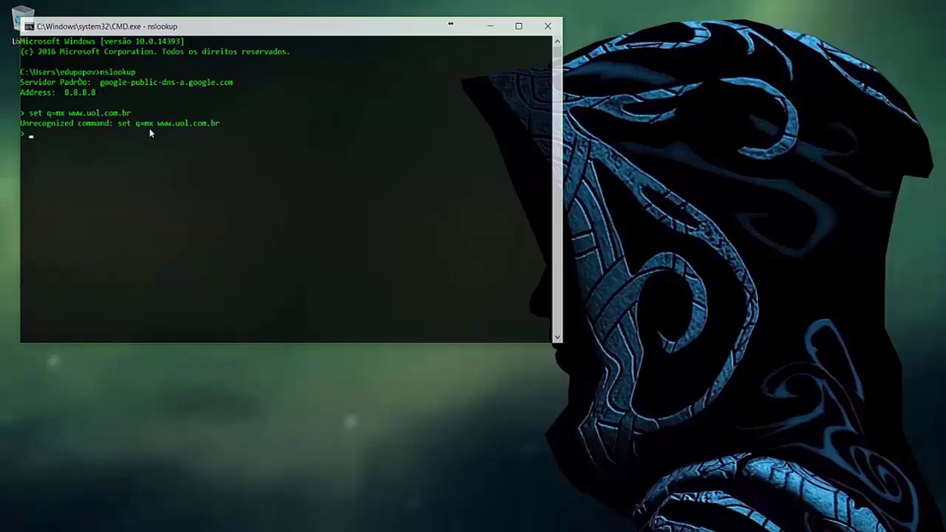
# Set the query type to mx on its own and look up uol.com.br
pyautogui.write('set q=mx')
pyautogui.press('Return')
pyautogui.write('uol.com.br')
pyautogui.press('Return')
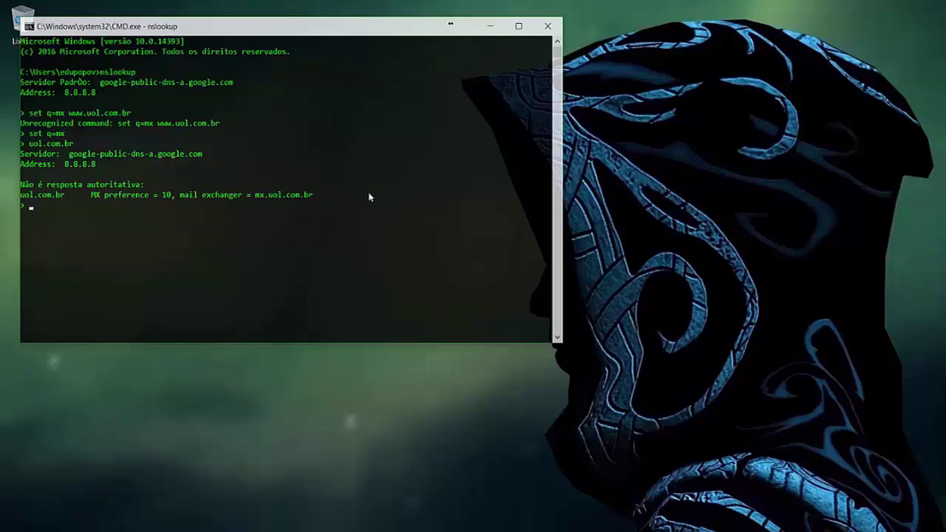
# Set the query type to ns and look up the name servers of uol.com.br
pyautogui.write('set q=ns > ')
pyautogui.write('uol.com.br')
pyautogui.press('Return')
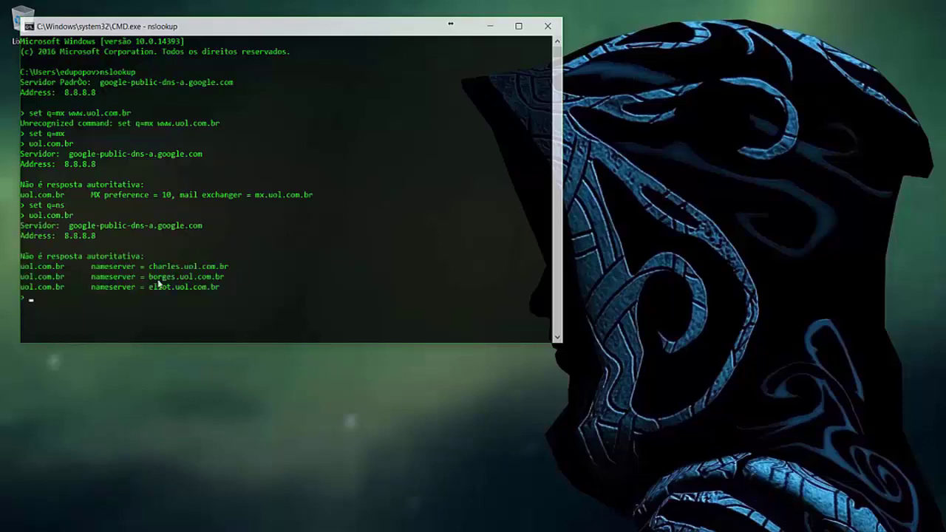
# Open a second Command Prompt and arrange it so the nslookup output stays readable
pyautogui.moveTo(351, 31); pyautogui.dragTo(335, 17)
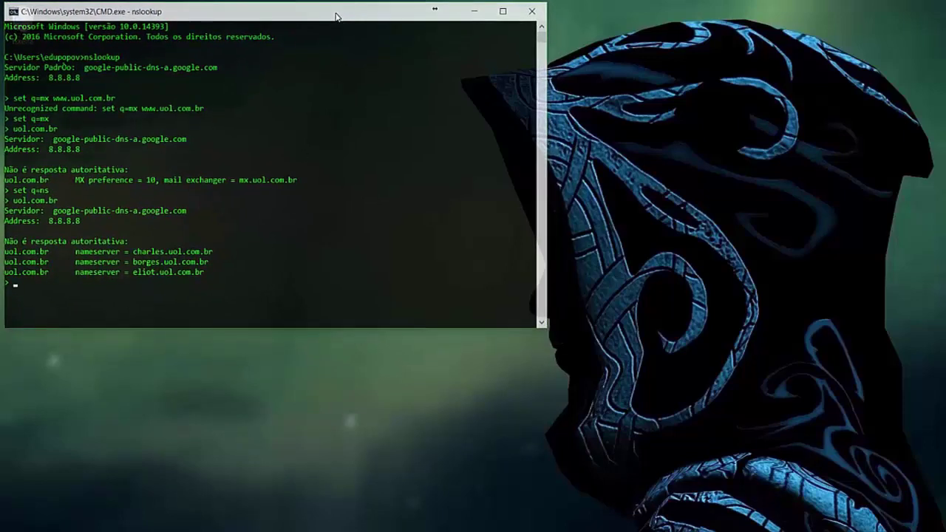
pyautogui.press('super+r')
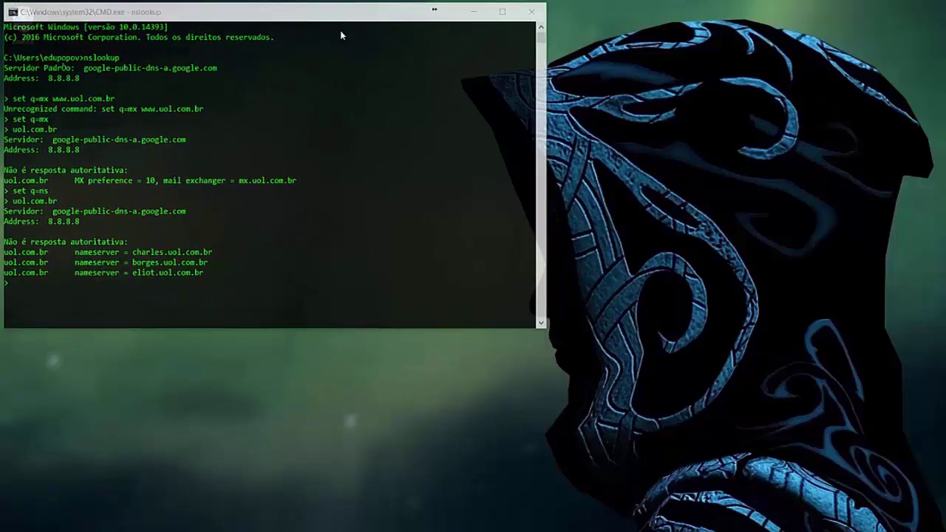
pyautogui.press('Return')
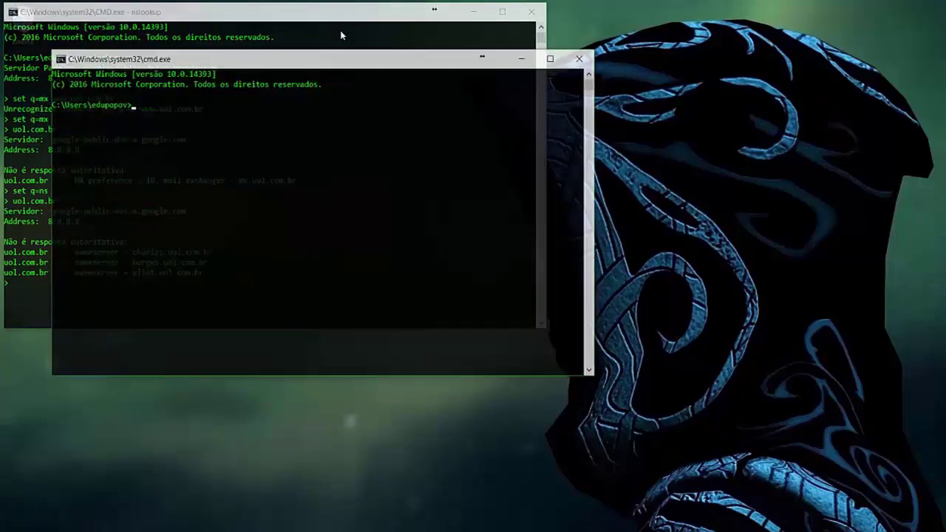
pyautogui.moveTo(354, 65); pyautogui.dragTo(661, 195)
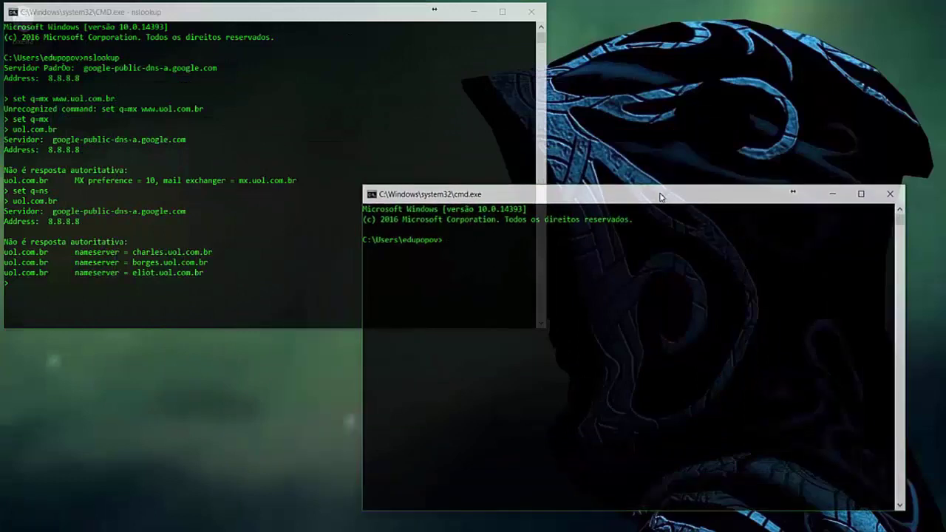
# Copy the name server charles.uol.com.br from the nslookup output and ping it in the second Command Prompt
pyautogui.click(128, 263)
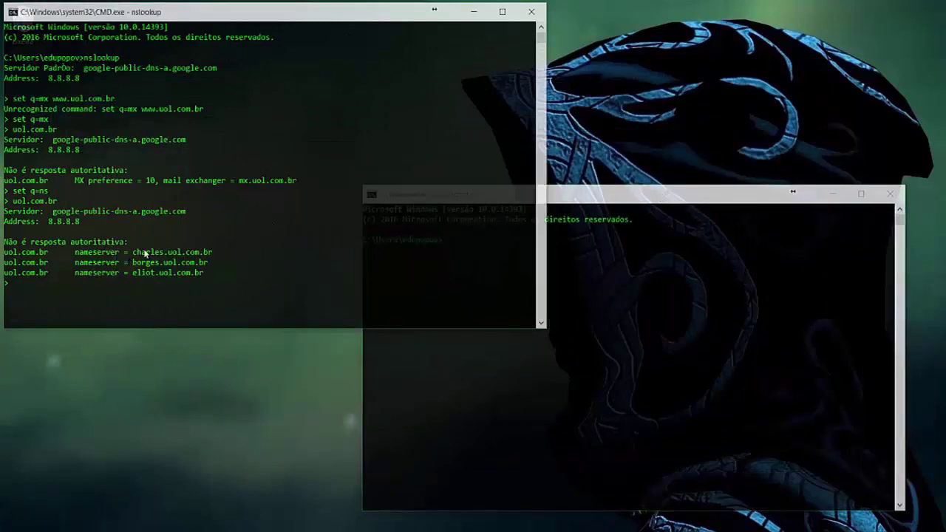
pyautogui.moveTo(132, 252); pyautogui.dragTo(214, 253)
pyautogui.press('super+c')
pyautogui.click(188, 252)
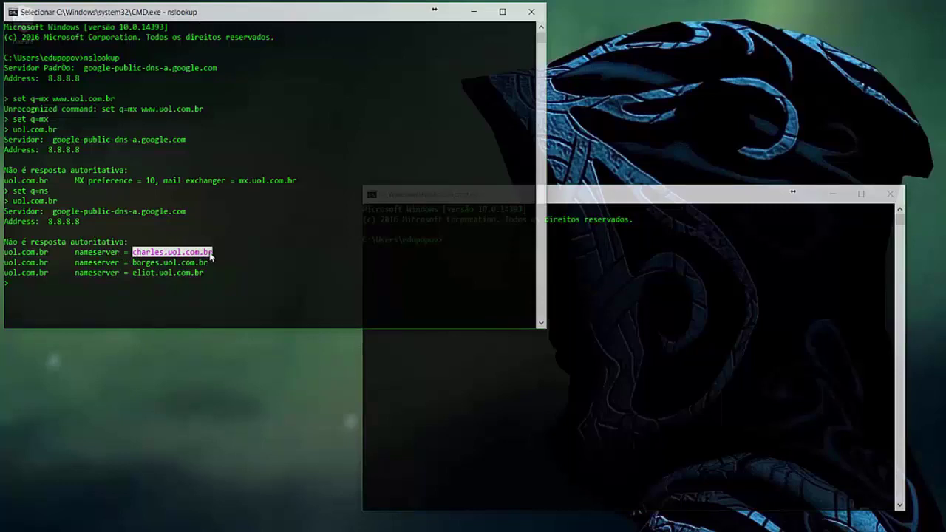
pyautogui.rightClick(213, 253)
pyautogui.click(659, 316)
pyautogui.write('ping')
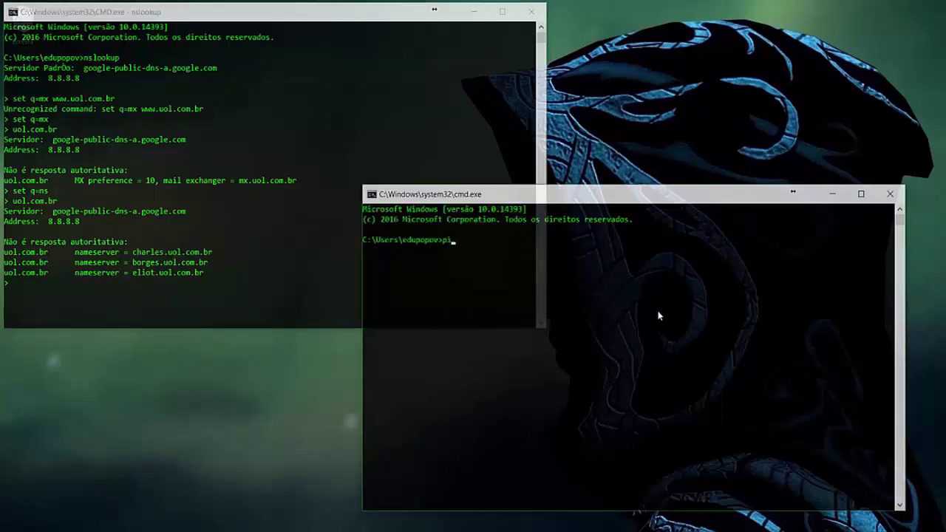
pyautogui.rightClick(608, 272)
pyautogui.press('Return')
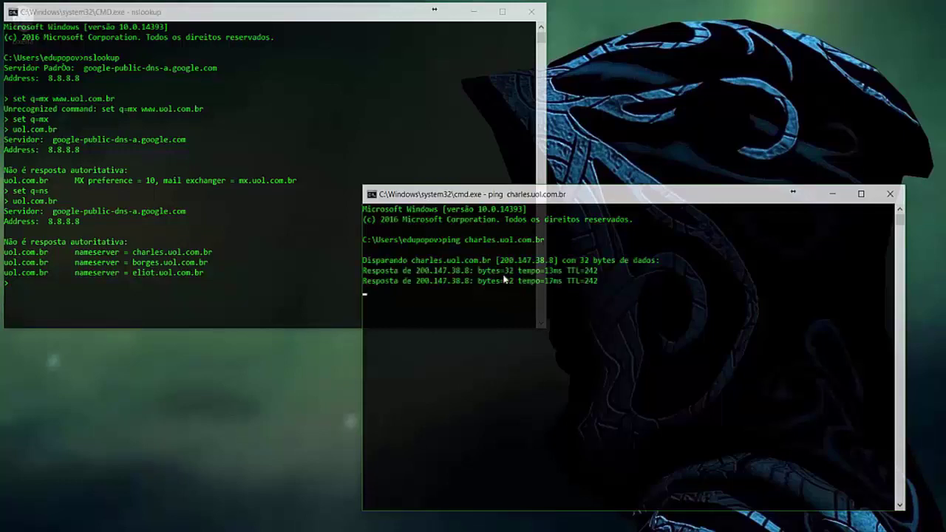
# Copy the pinged server's IP address and switch the nslookup session to DNS server 200.147.38.8
pyautogui.moveTo(502, 265); pyautogui.dragTo(551, 268)
pyautogui.rightClick(551, 268)
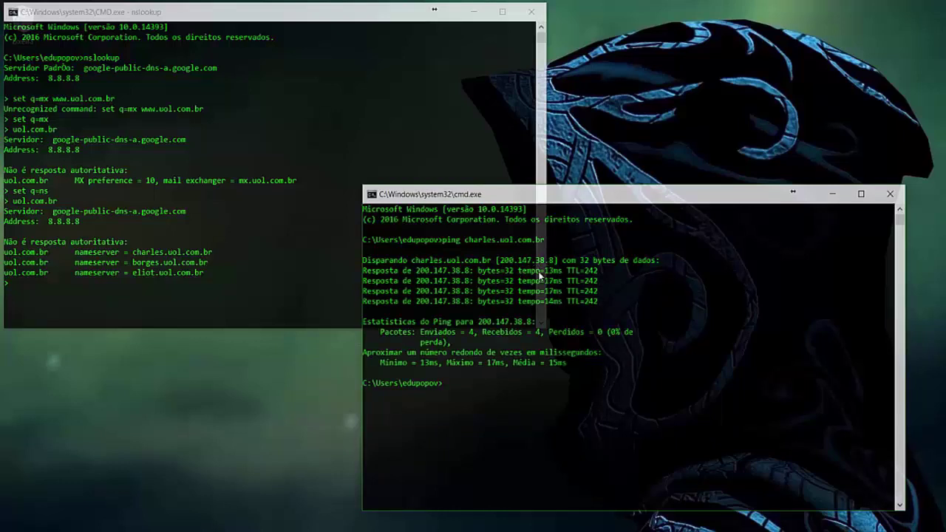
pyautogui.click(247, 242)
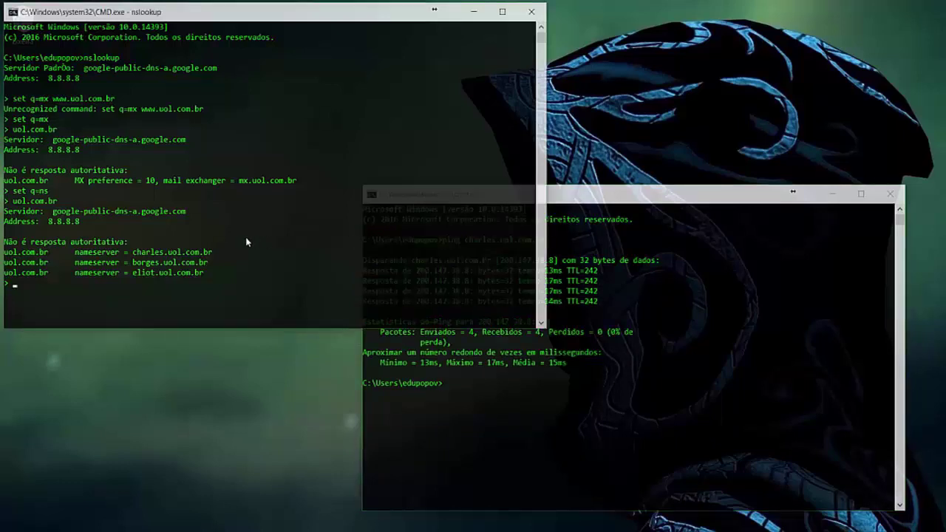
pyautogui.write('server 200.147.38.8')
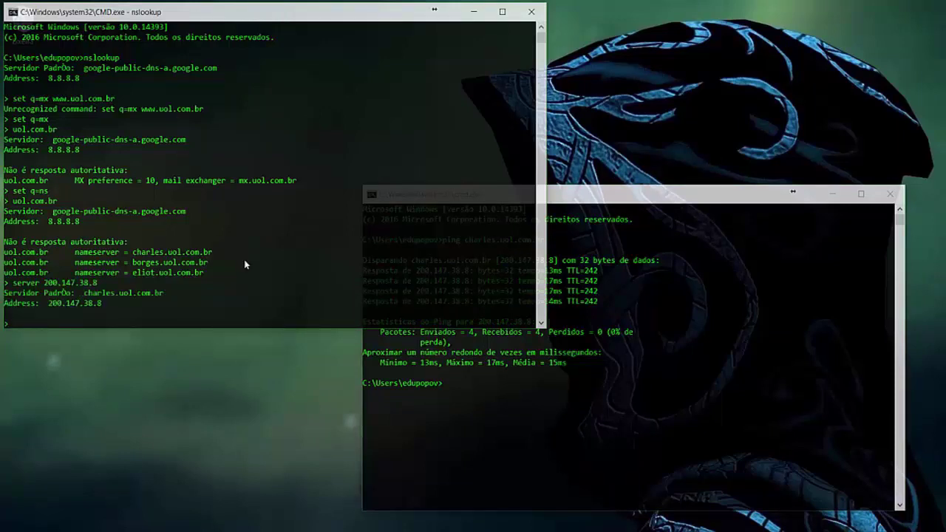
# Set the query type to ns and look up uol.com.br's name servers on its own DNS server
pyautogui.write('set q=ns')
pyautogui.press('Return')
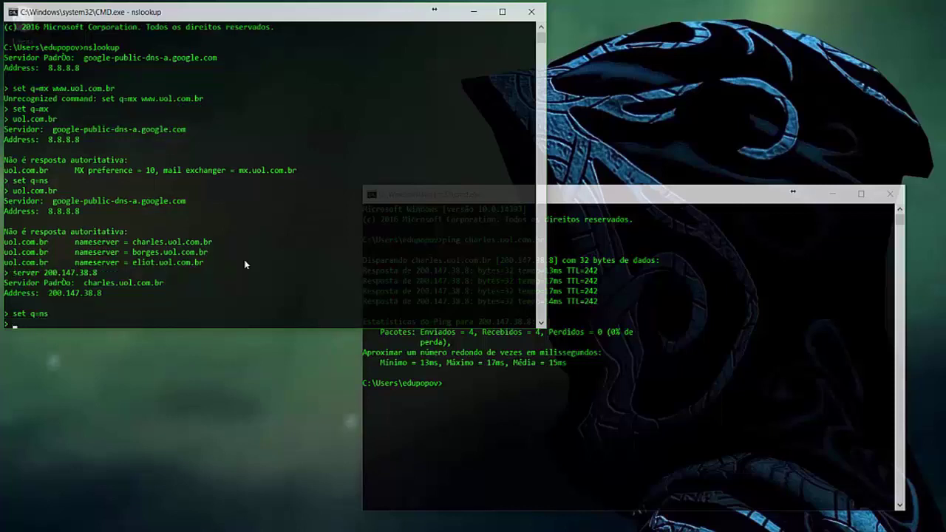
pyautogui.write('uol.com.br')
pyautogui.press('Return')
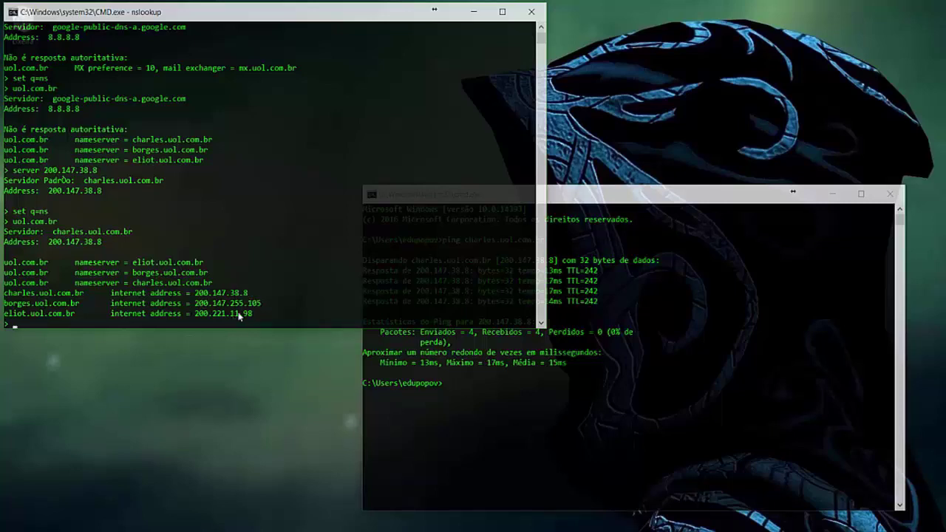
# Close both Command Prompt windows and switch to the WS2008R2_01 virtual machine in VMware Workstation
pyautogui.click(728, 201)
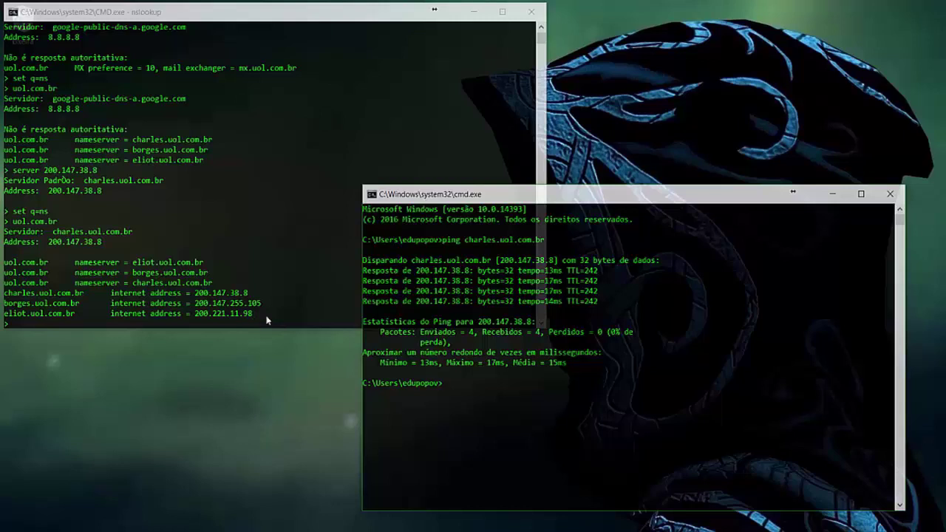
pyautogui.click(889, 194)
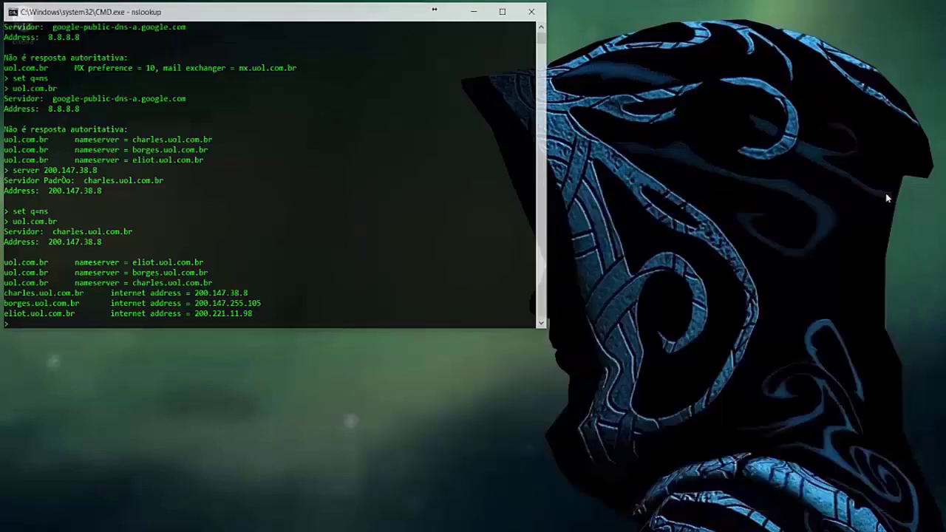
pyautogui.click(532, 13)
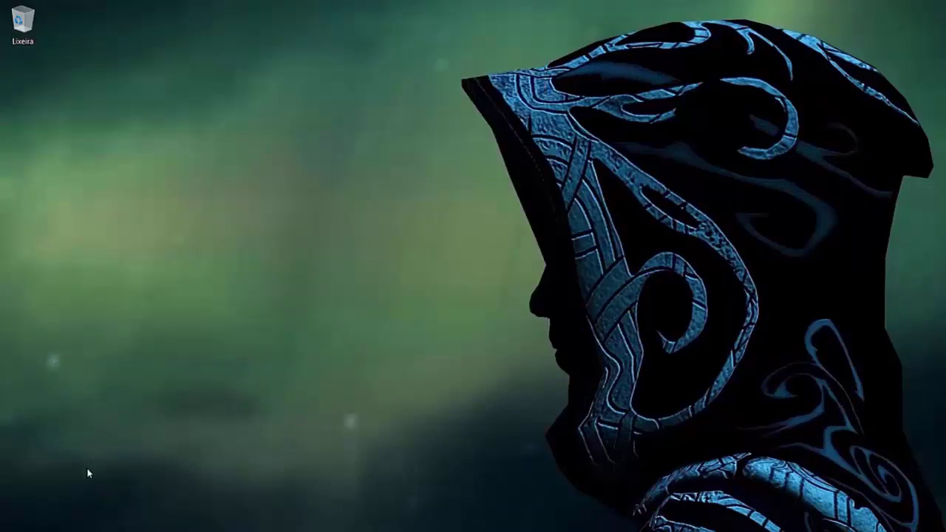
pyautogui.moveTo(133, 515)
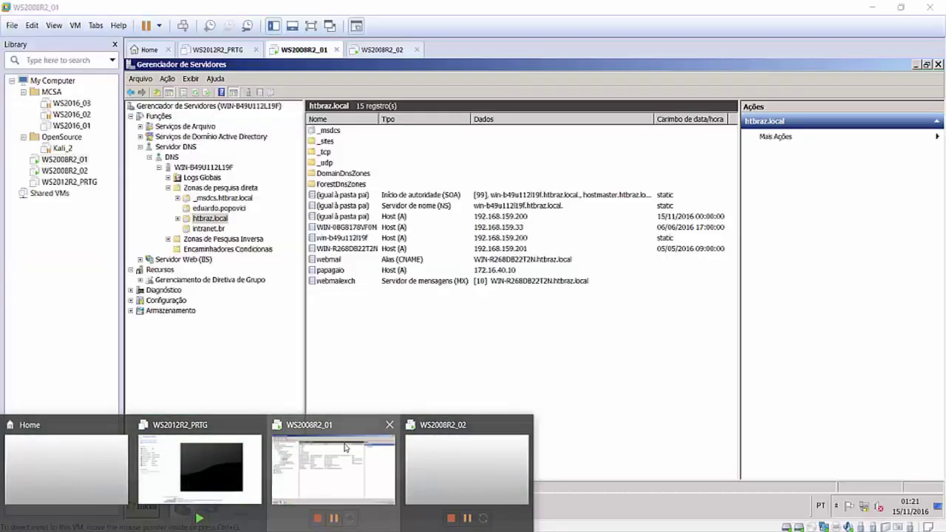
pyautogui.click(343, 447)
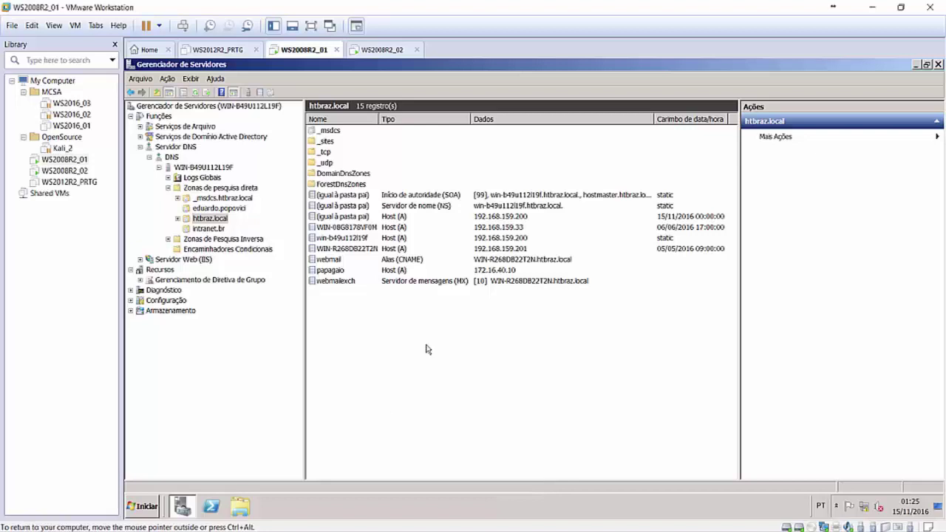